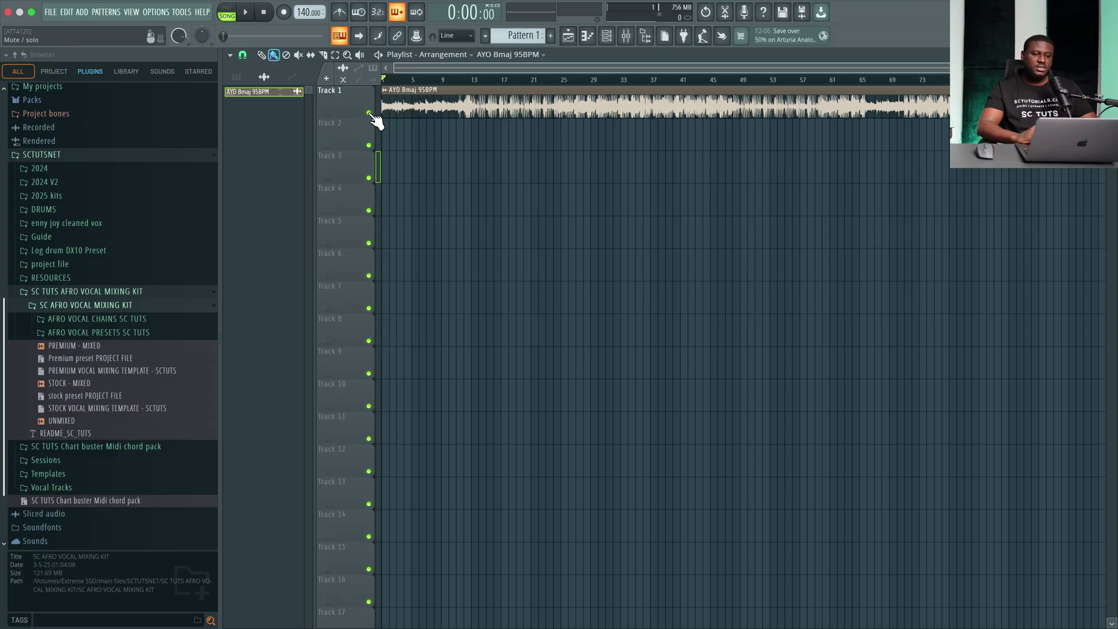
Review the audio device settings, including the SSL 2+ interface, sample rate and buffer length
{"action": "left_click", "coordinate": [155, 19]}
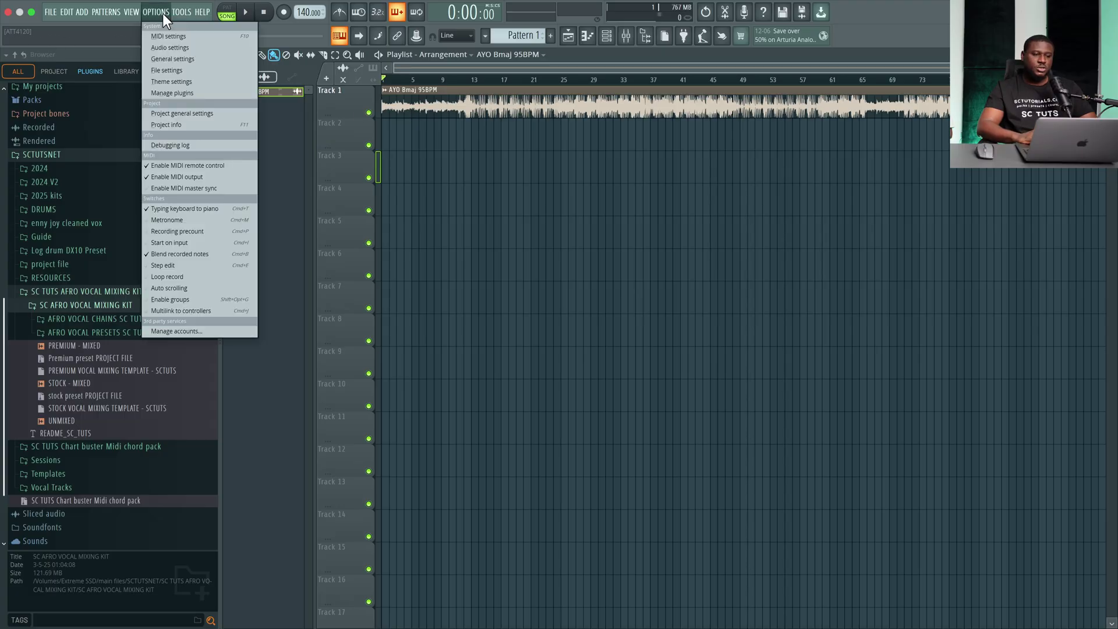
{"action": "left_click", "coordinate": [163, 47]}
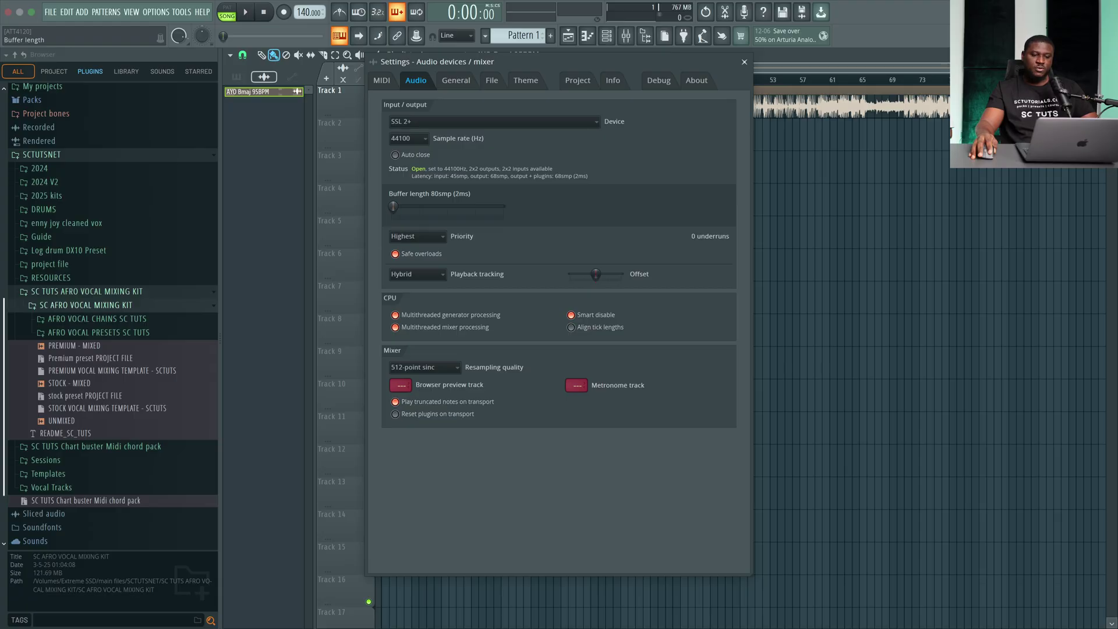
{"action": "key", "text": "Escape"}
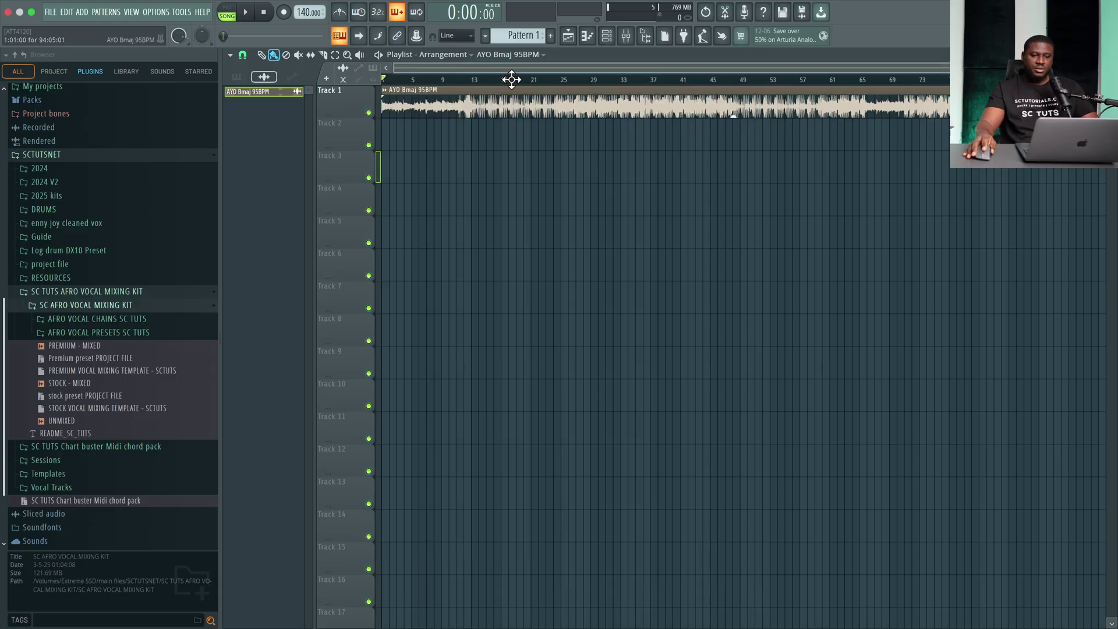
Detect the tempo of the AYO Bmaj 95BPM sample using the 75 to 150 BPM range
{"action": "double_click", "coordinate": [436, 93]}
{"action": "right_click", "coordinate": [383, 332]}
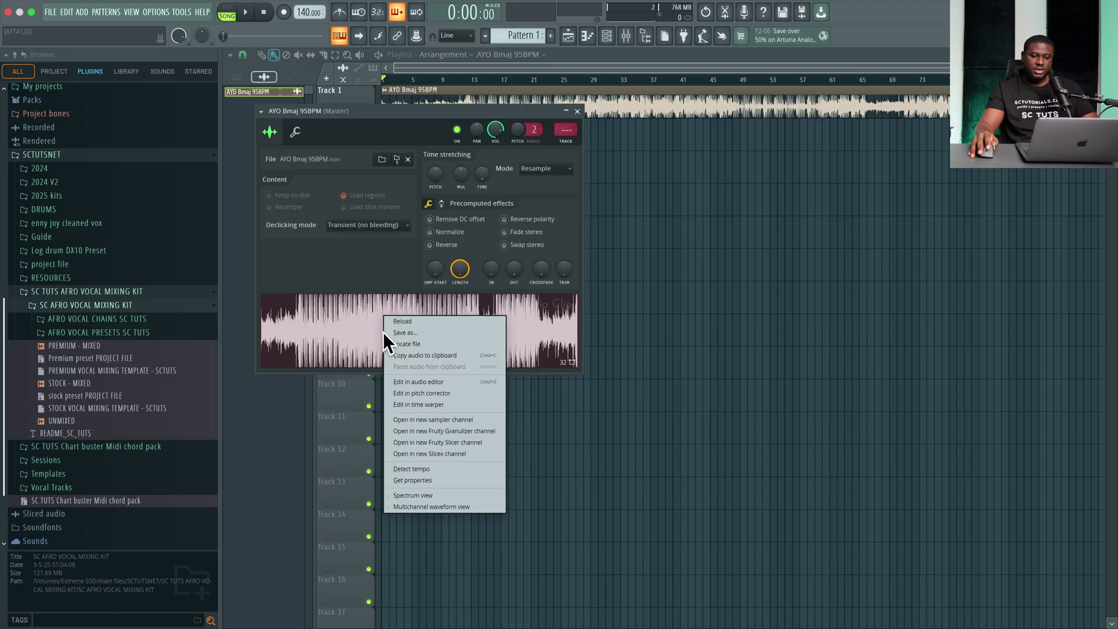
{"action": "left_click", "coordinate": [417, 469]}
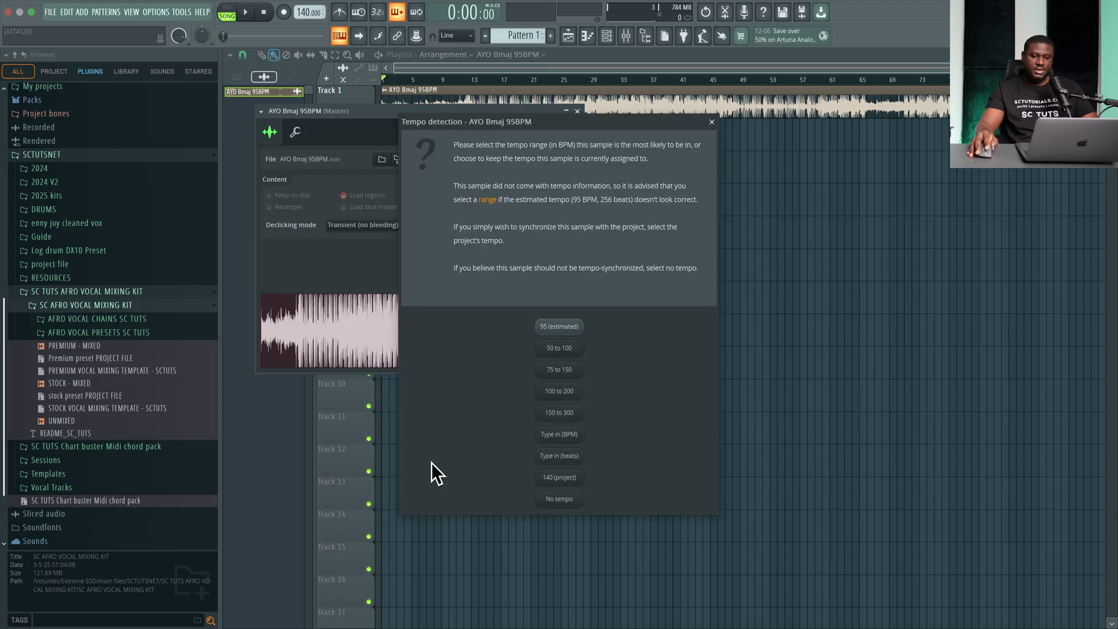
{"action": "left_click", "coordinate": [557, 370]}
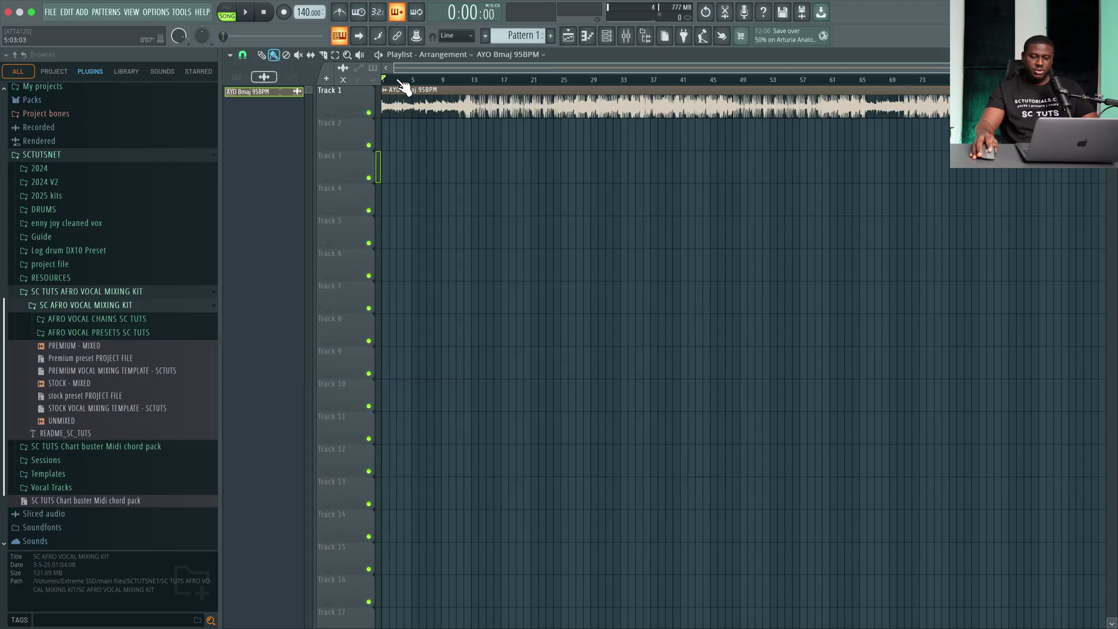
Set the project tempo to 95 BPM
{"action": "right_click", "coordinate": [309, 12]}
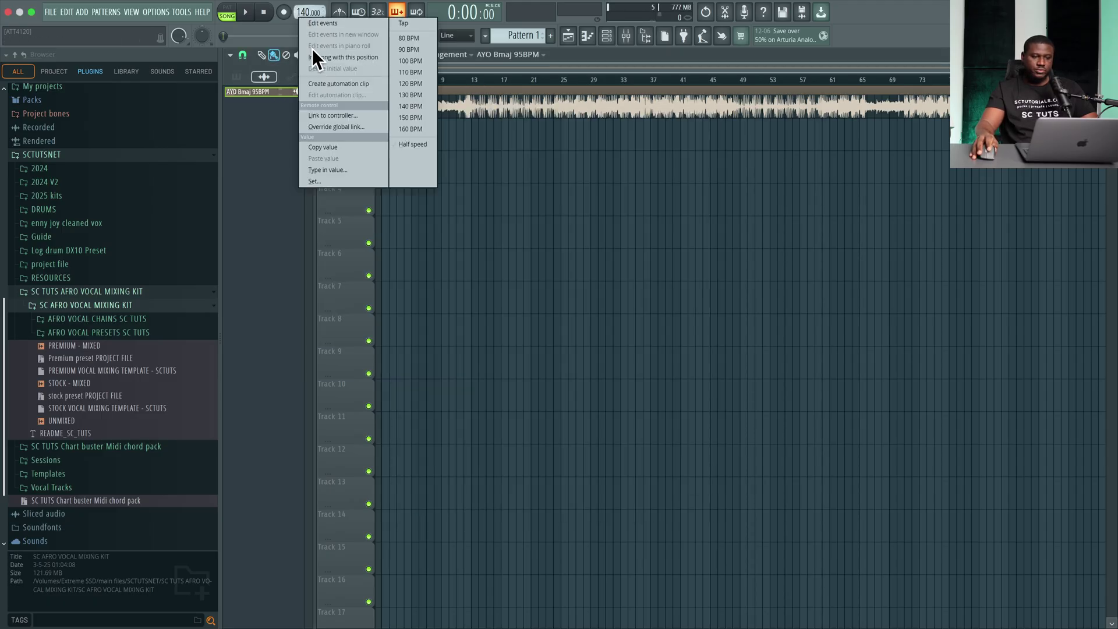
{"action": "left_click", "coordinate": [317, 171]}
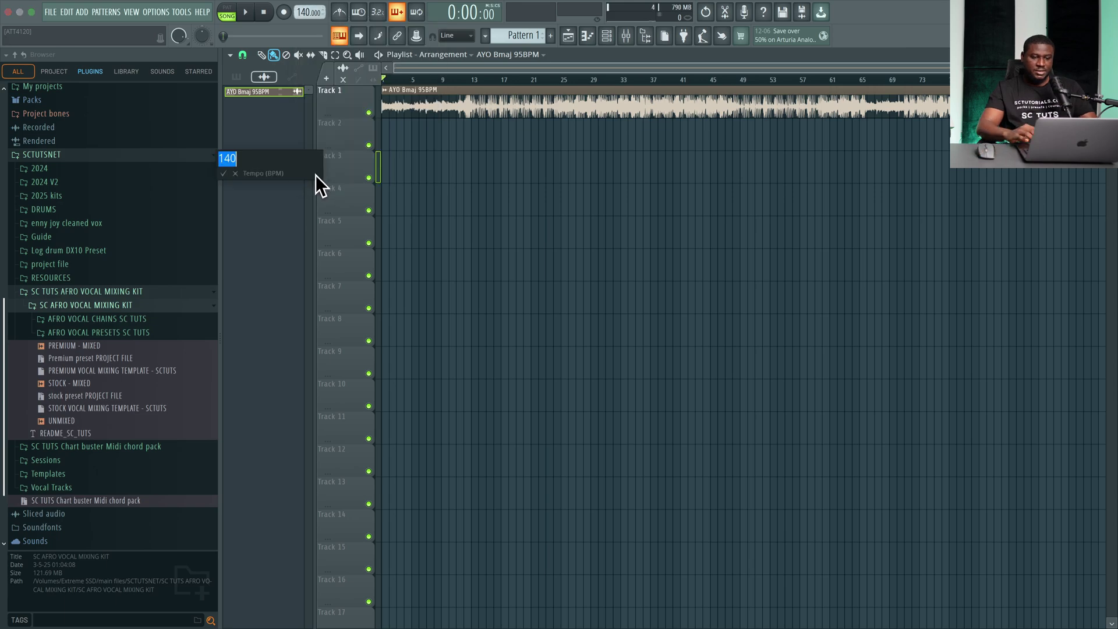
{"action": "type", "text": "95"}
{"action": "key", "text": "Return"}
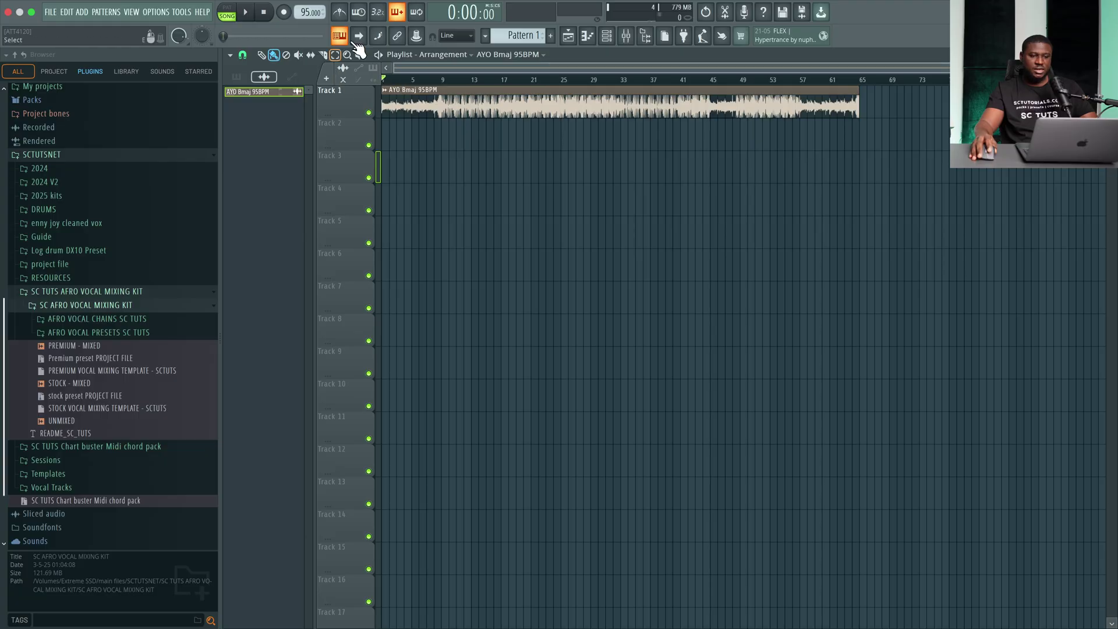
Play the beat with the metronome to check its timing and inspect the start of its waveform
{"action": "left_click", "coordinate": [346, 13]}
{"action": "key", "text": "space"}
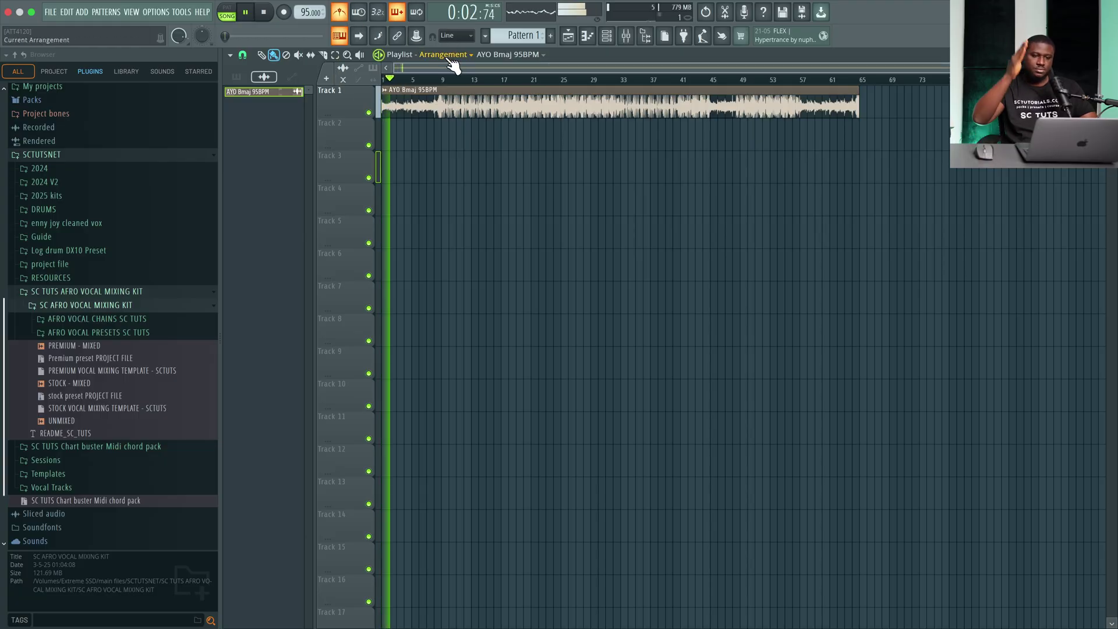
{"action": "key", "text": "space"}
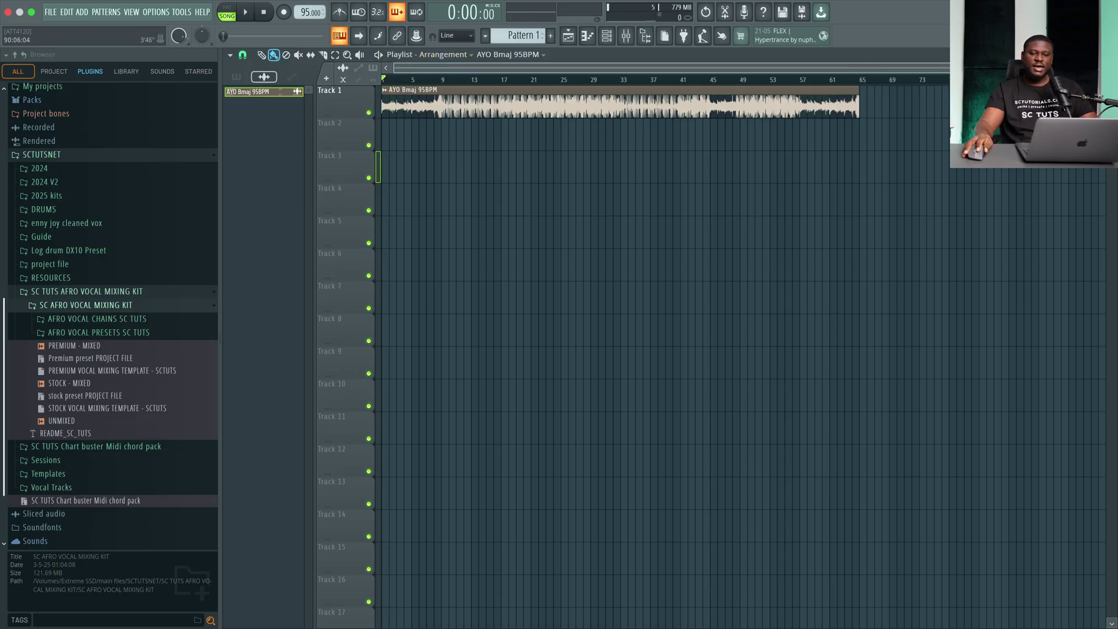
{"action": "scroll", "coordinate": [375, 84], "scroll_direction": "up", "scroll_amount": 10}
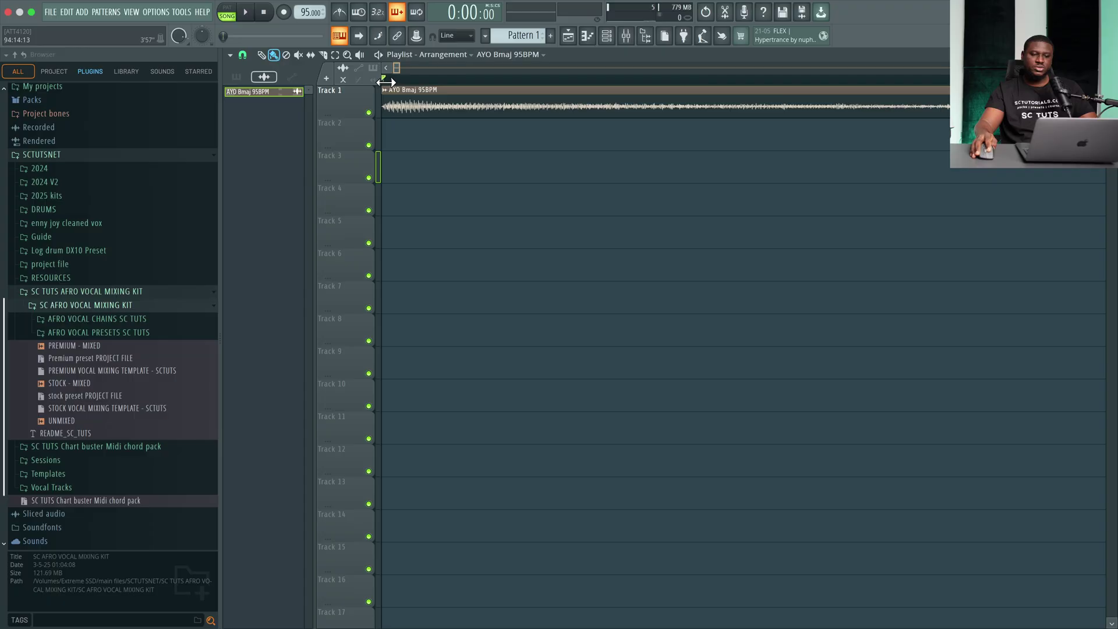
{"action": "left_click_drag", "start_coordinate": [386, 82], "coordinate": [922, 86]}
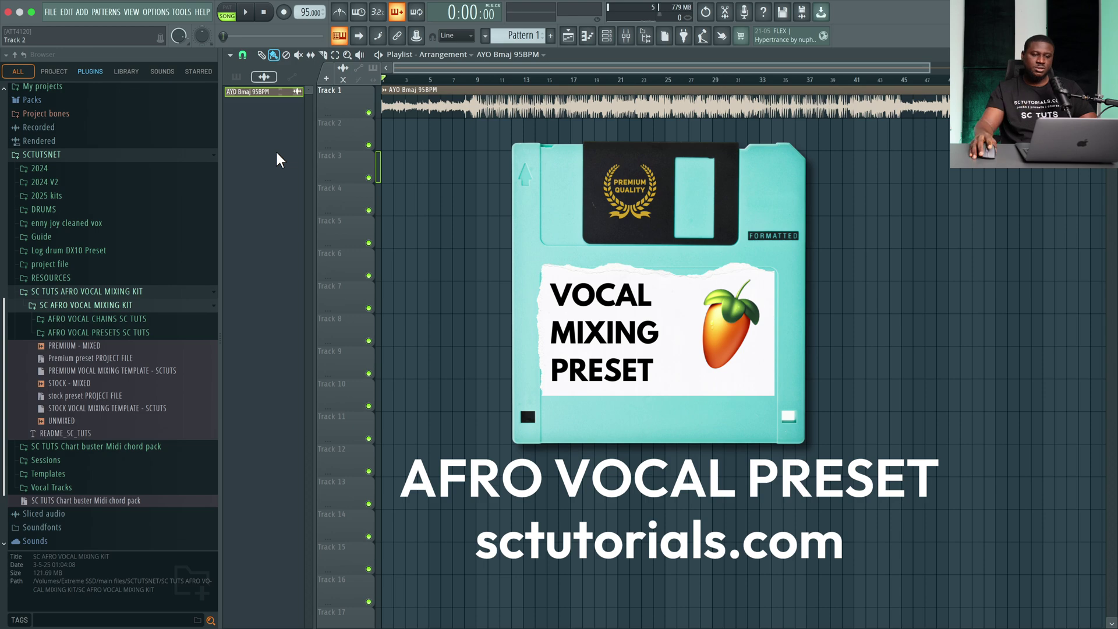
Make playlist Track 3 an audio track linked to mixer Insert 3 and rename it "lead vox rec"
{"action": "right_click", "coordinate": [343, 152]}
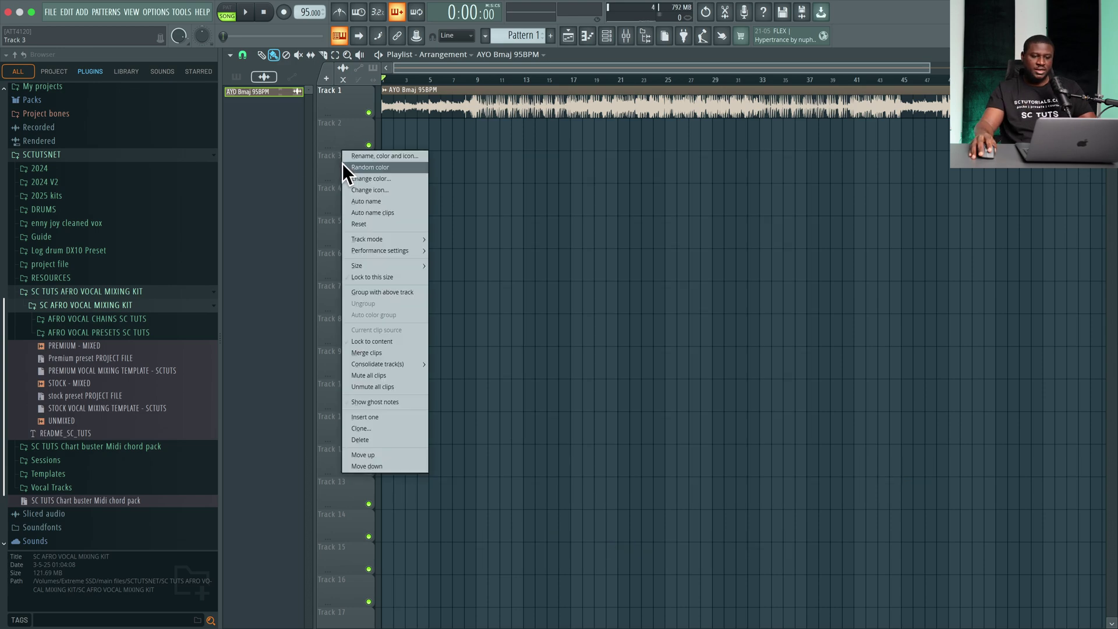
{"action": "mouse_move", "coordinate": [369, 238]}
{"action": "mouse_move", "coordinate": [481, 251]}
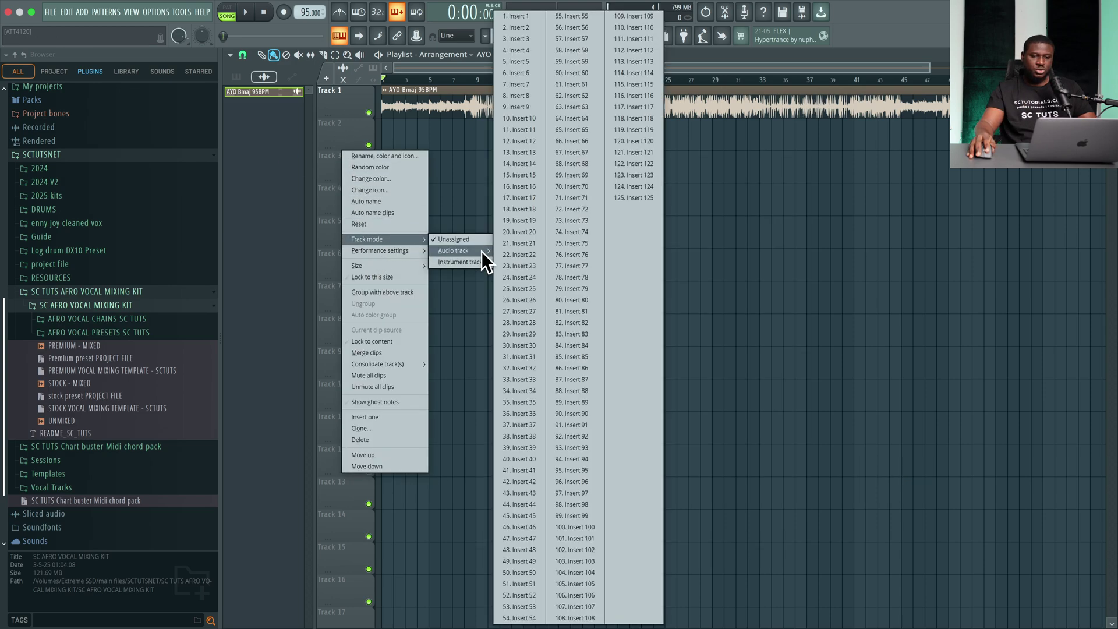
{"action": "left_click", "coordinate": [524, 39]}
{"action": "right_click", "coordinate": [328, 157]}
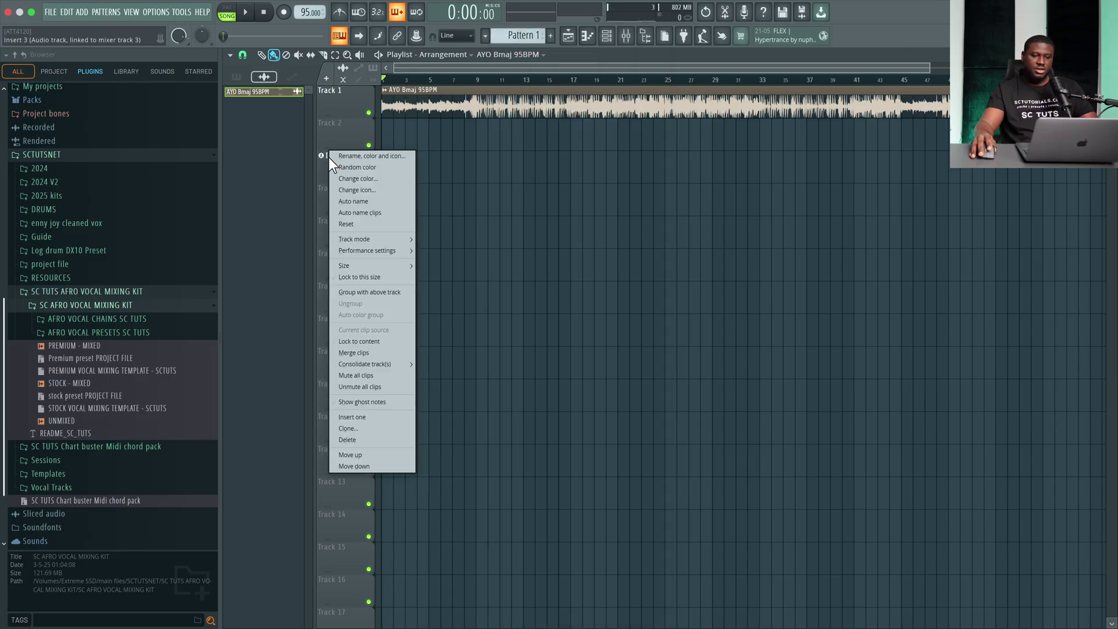
{"action": "left_click", "coordinate": [358, 157]}
{"action": "type", "text": "le"}
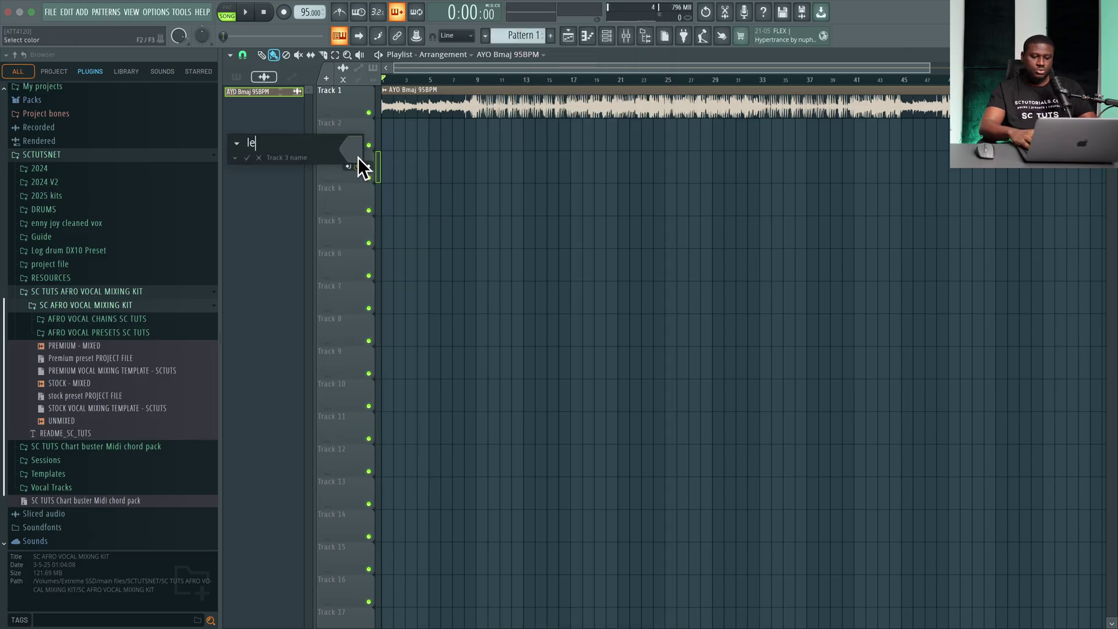
{"action": "type", "text": "ad vox rec"}
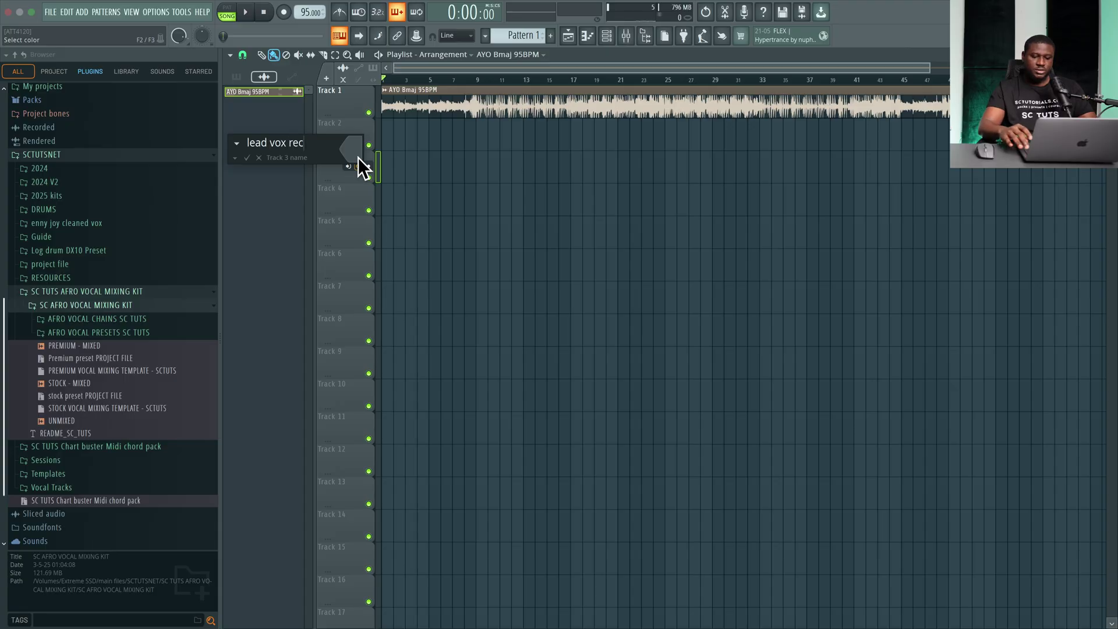
{"action": "key", "text": "Return"}
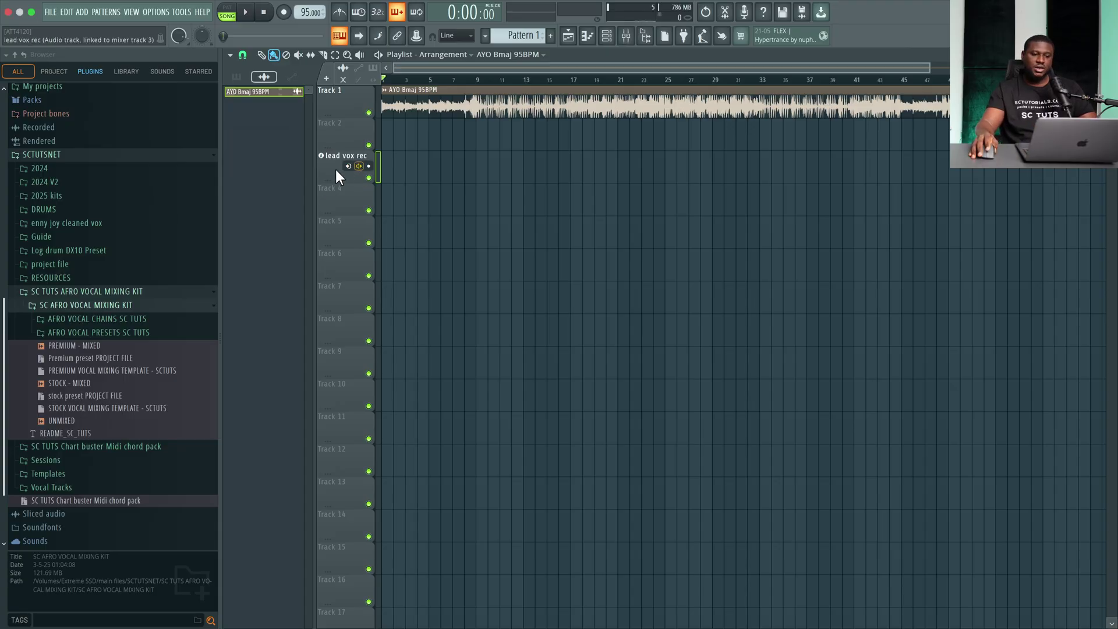
Make playlist Track 5 an audio track linked to mixer Insert 7 and rename it "back up"
{"action": "right_click", "coordinate": [336, 229]}
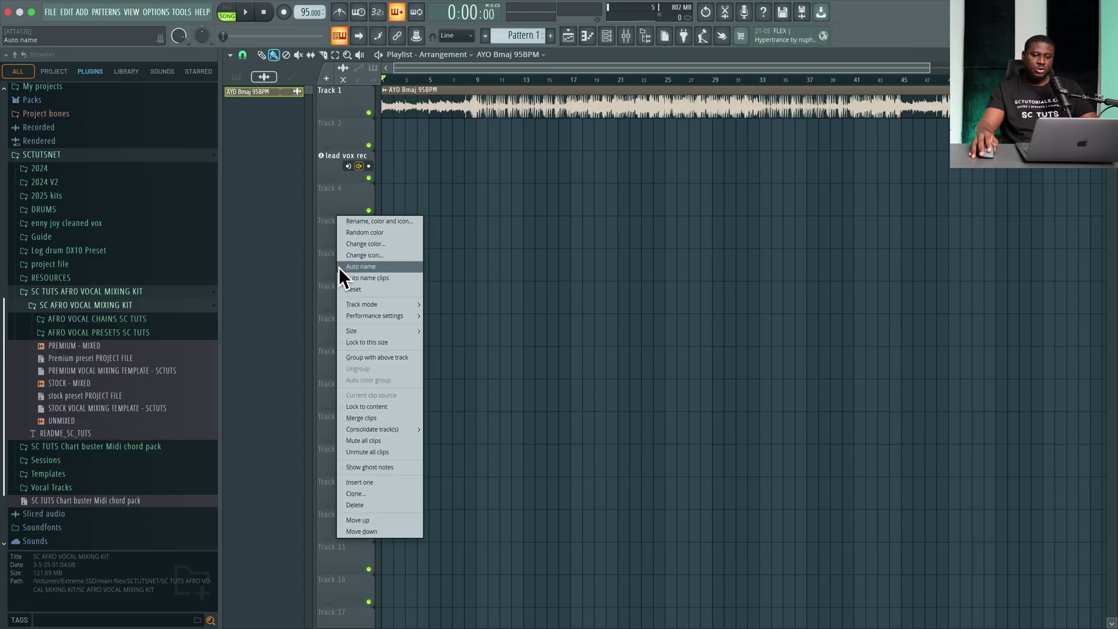
{"action": "mouse_move", "coordinate": [347, 305]}
{"action": "mouse_move", "coordinate": [456, 315]}
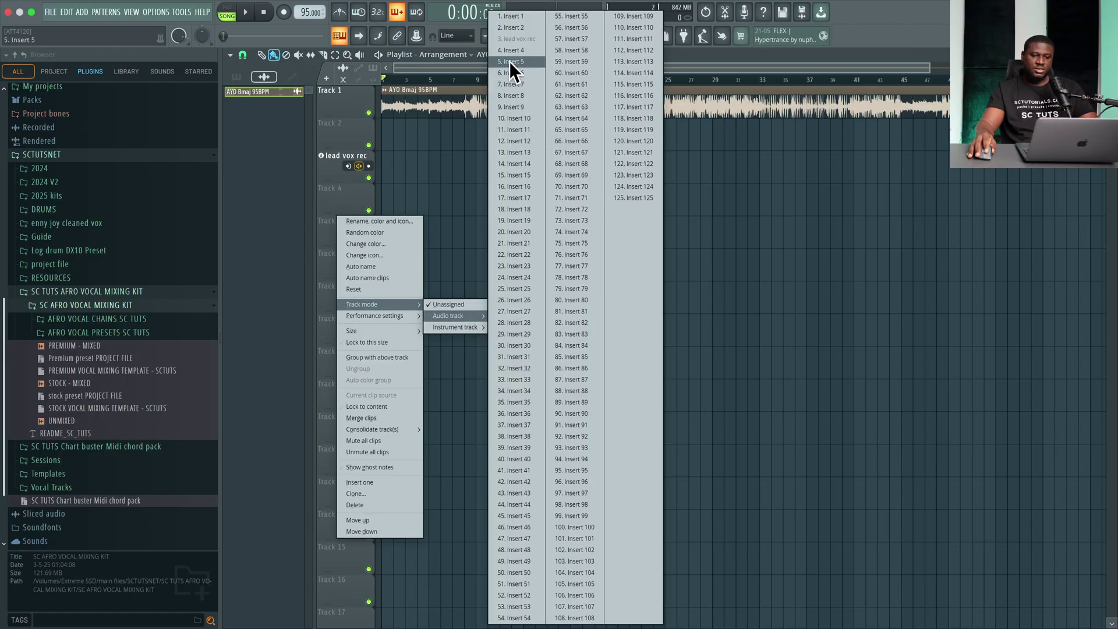
{"action": "left_click", "coordinate": [511, 84]}
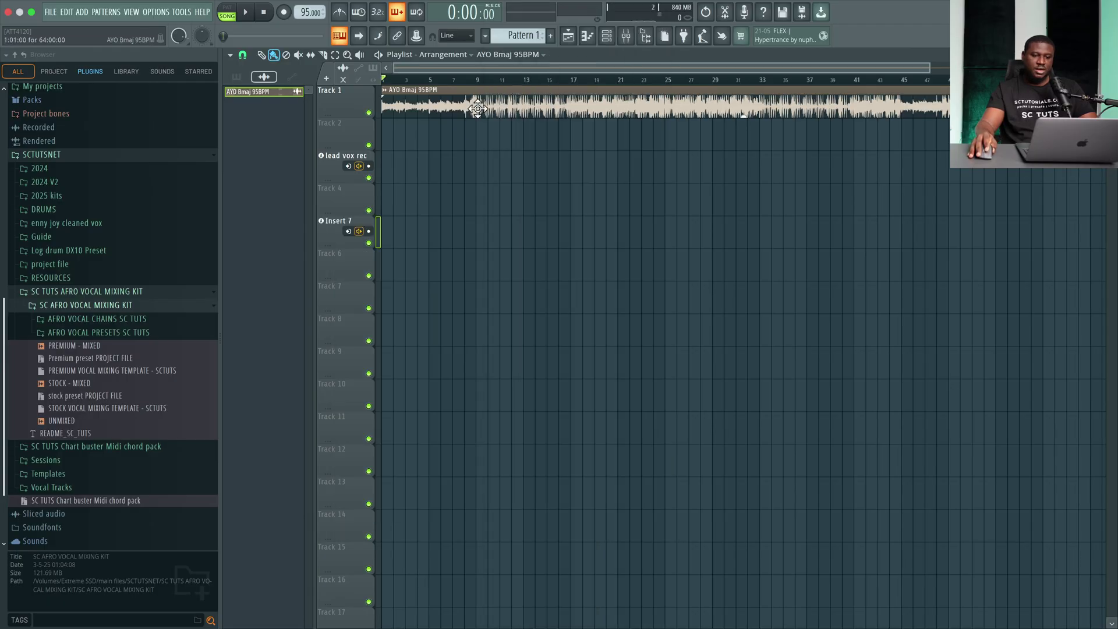
{"action": "right_click", "coordinate": [336, 216]}
{"action": "left_click", "coordinate": [365, 269]}
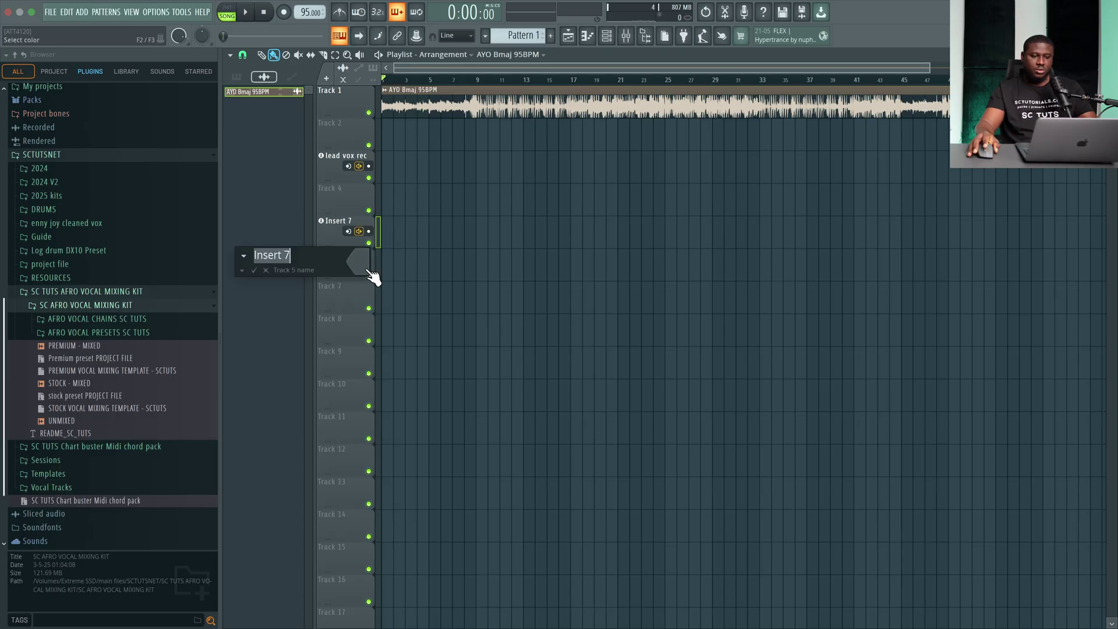
{"action": "type", "text": "back up"}
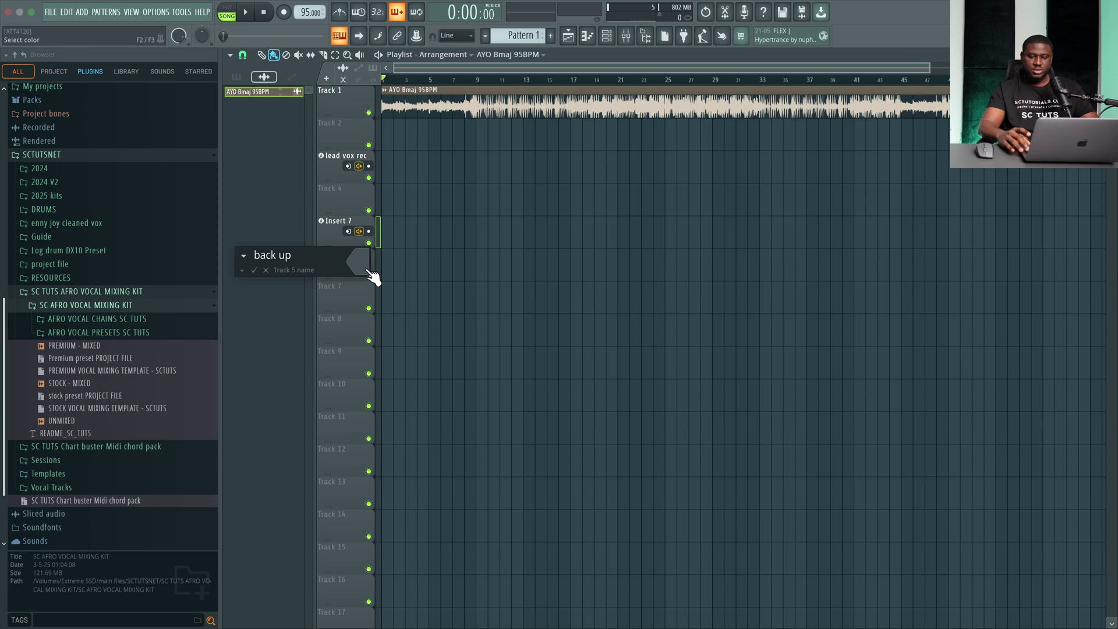
{"action": "key", "text": "Return"}
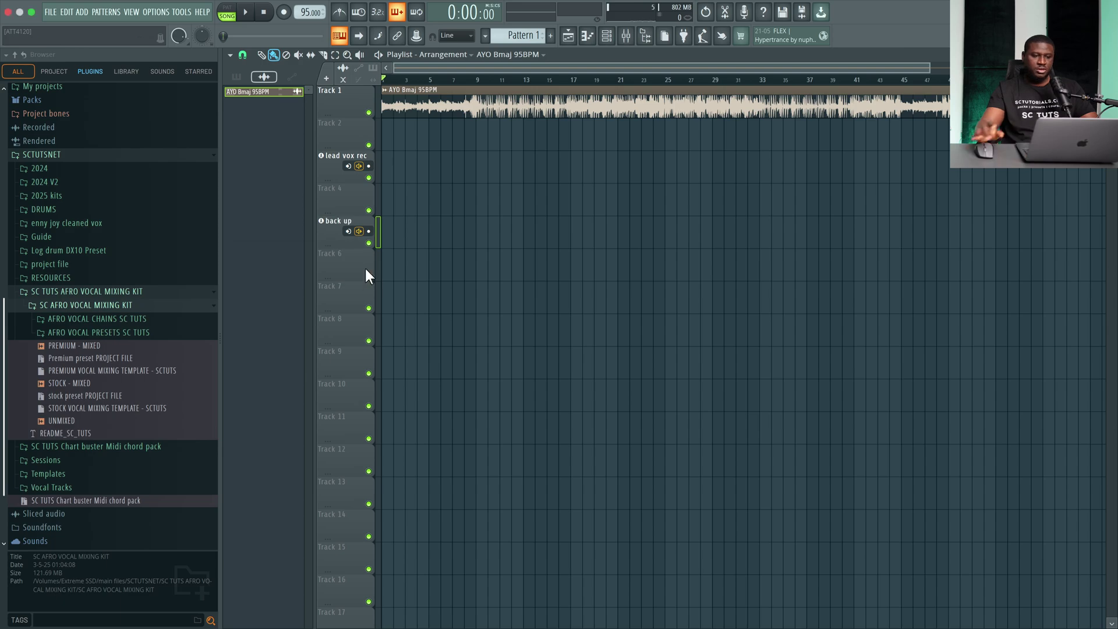
Set the lead vox rec mixer track's external input to mono Input 1 and review its recording and monitoring options
{"action": "left_click", "coordinate": [633, 42]}
{"action": "left_click", "coordinate": [425, 396]}
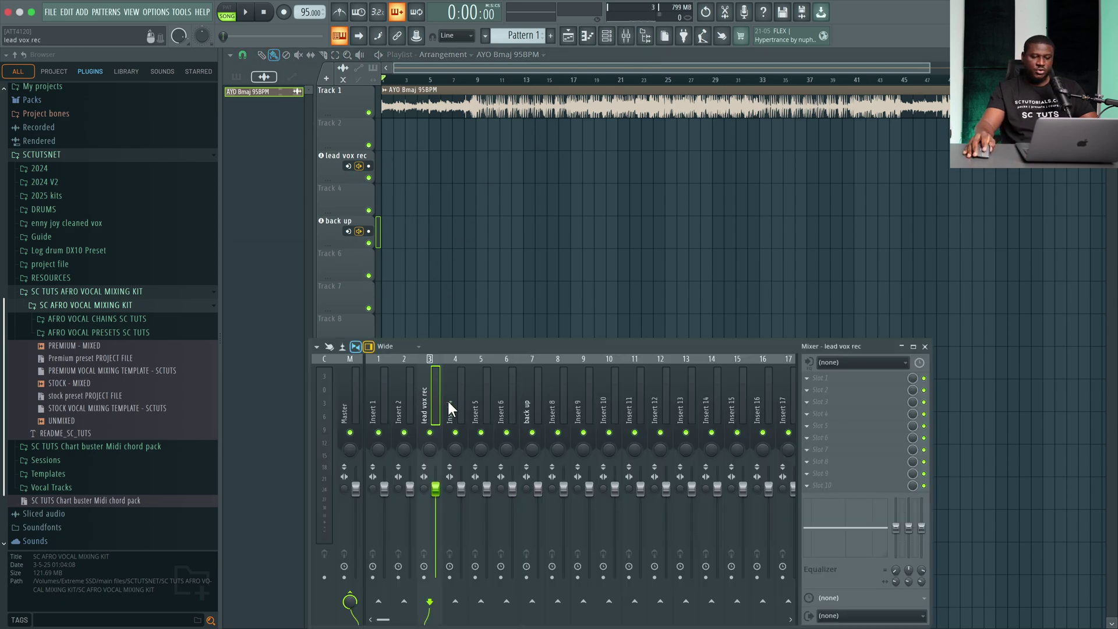
{"action": "left_click", "coordinate": [852, 364]}
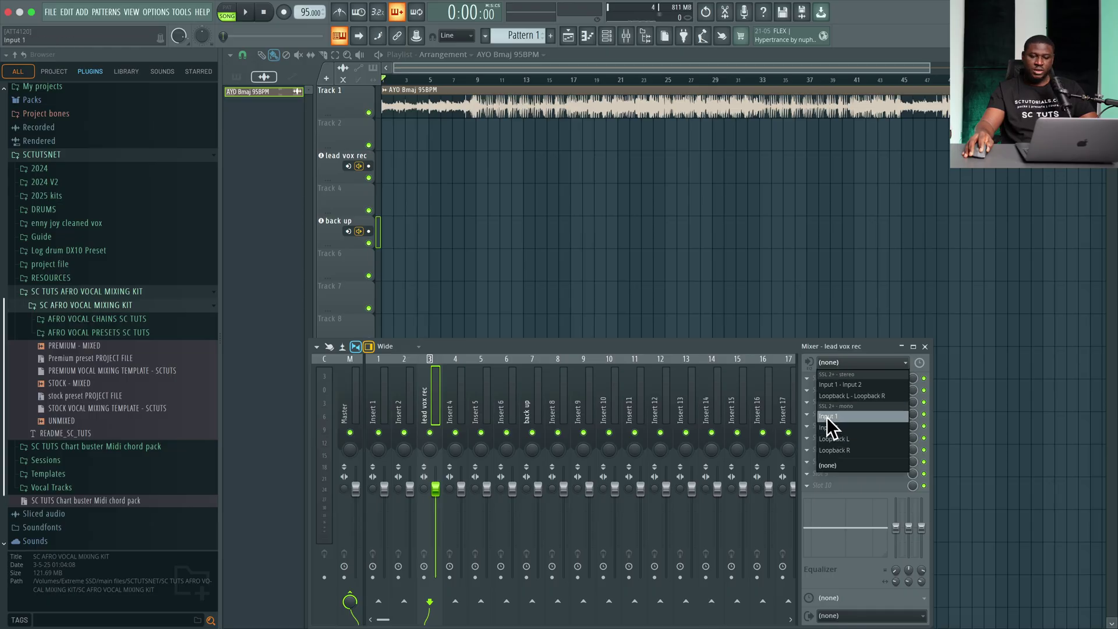
{"action": "left_click", "coordinate": [826, 417]}
{"action": "left_click", "coordinate": [809, 362]}
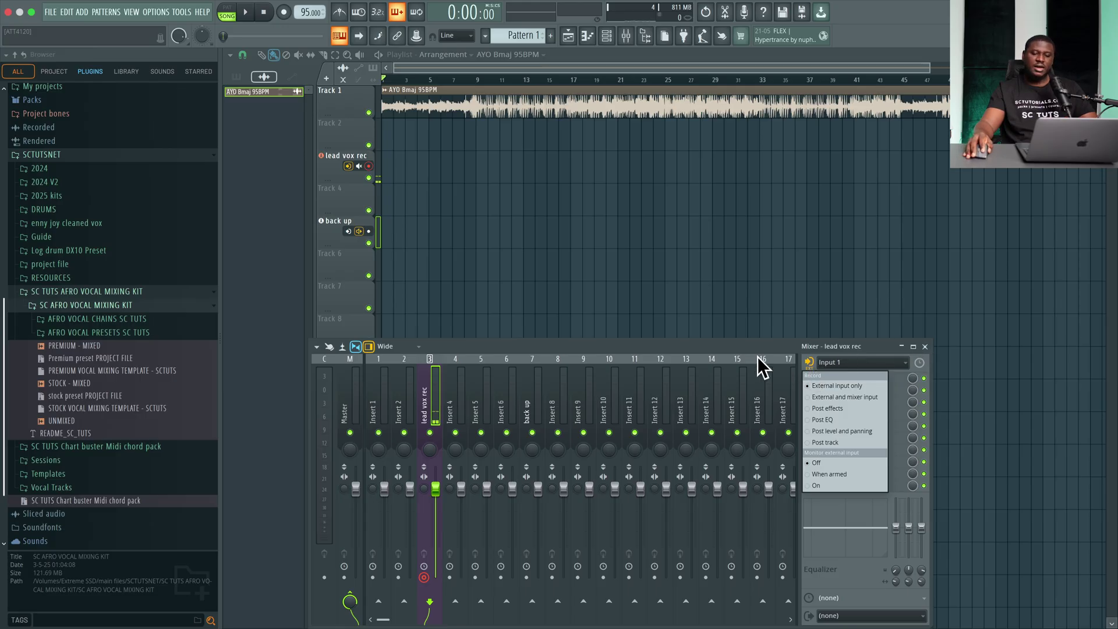
{"action": "left_click", "coordinate": [721, 338]}
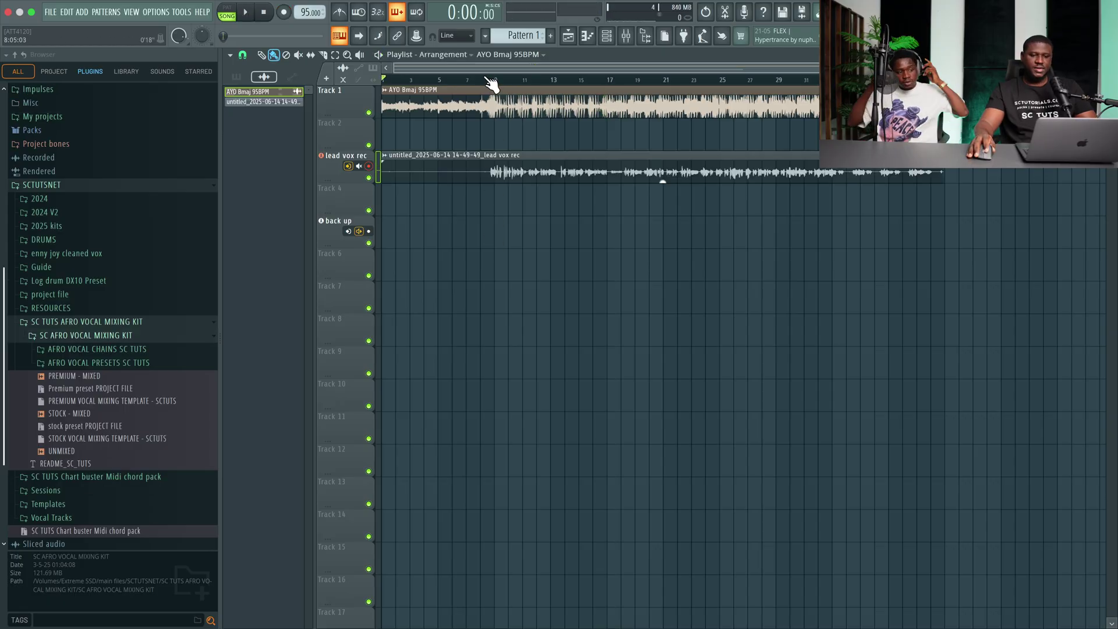
Play the recording from just before the vocal enters and route the AYO Bmaj 95BPM beat to mixer track 1
{"action": "left_click", "coordinate": [482, 79]}
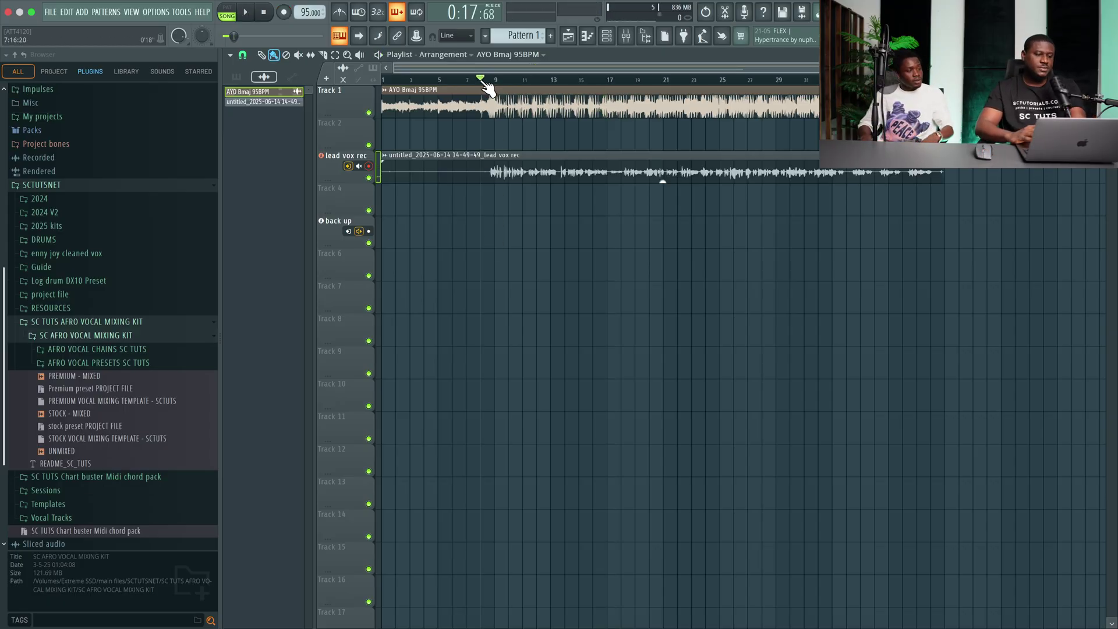
{"action": "key", "text": "space"}
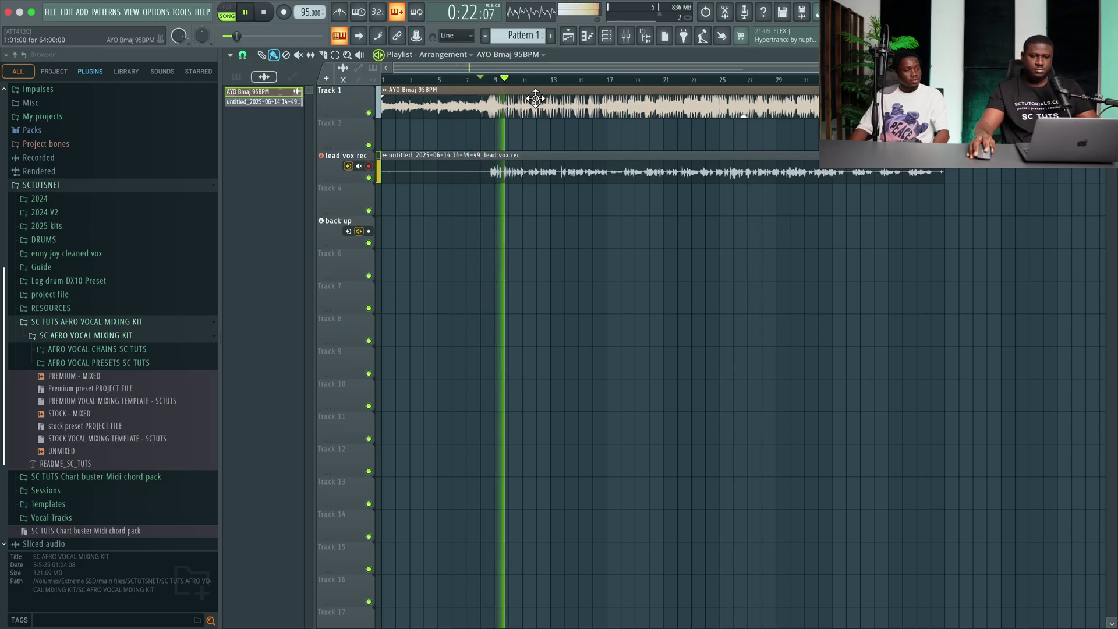
{"action": "double_click", "coordinate": [531, 95]}
{"action": "left_click", "coordinate": [626, 37]}
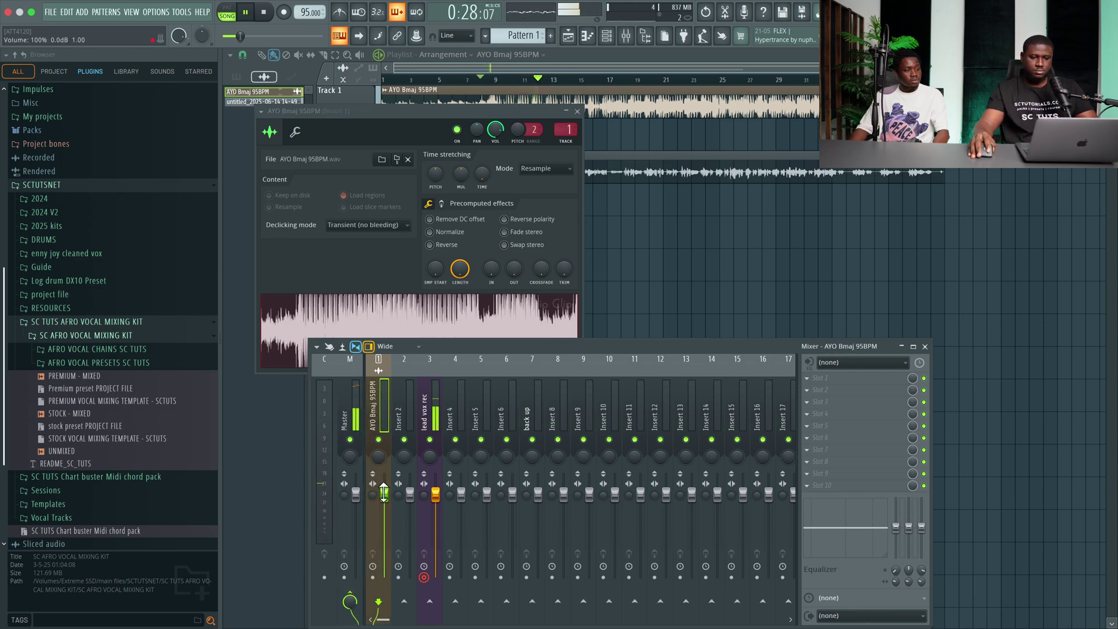
Replay from near bar 10 and lower the beat's mixer track volume to about 92% (-1.8 dB)
{"action": "left_click", "coordinate": [516, 82]}
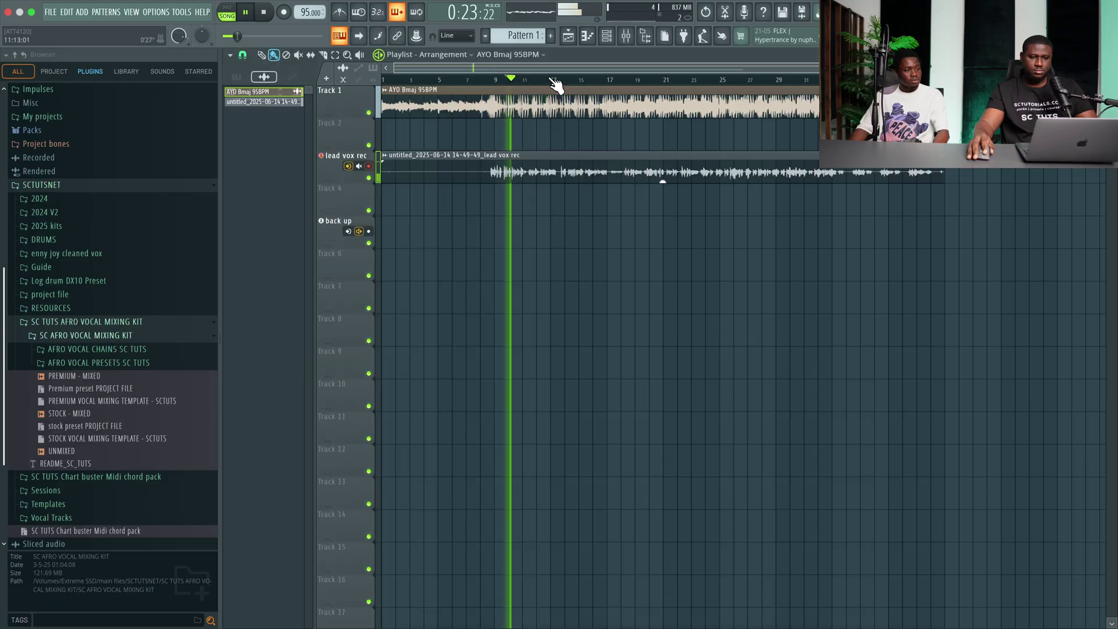
{"action": "left_click", "coordinate": [626, 37]}
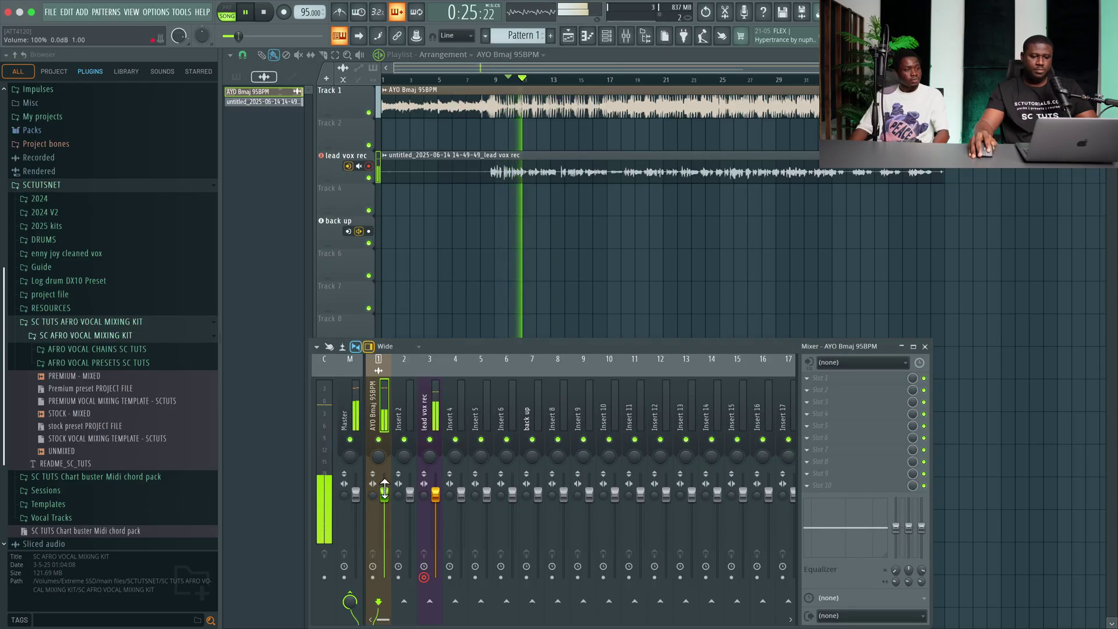
{"action": "left_click_drag", "start_coordinate": [384, 493], "coordinate": [384, 494]}
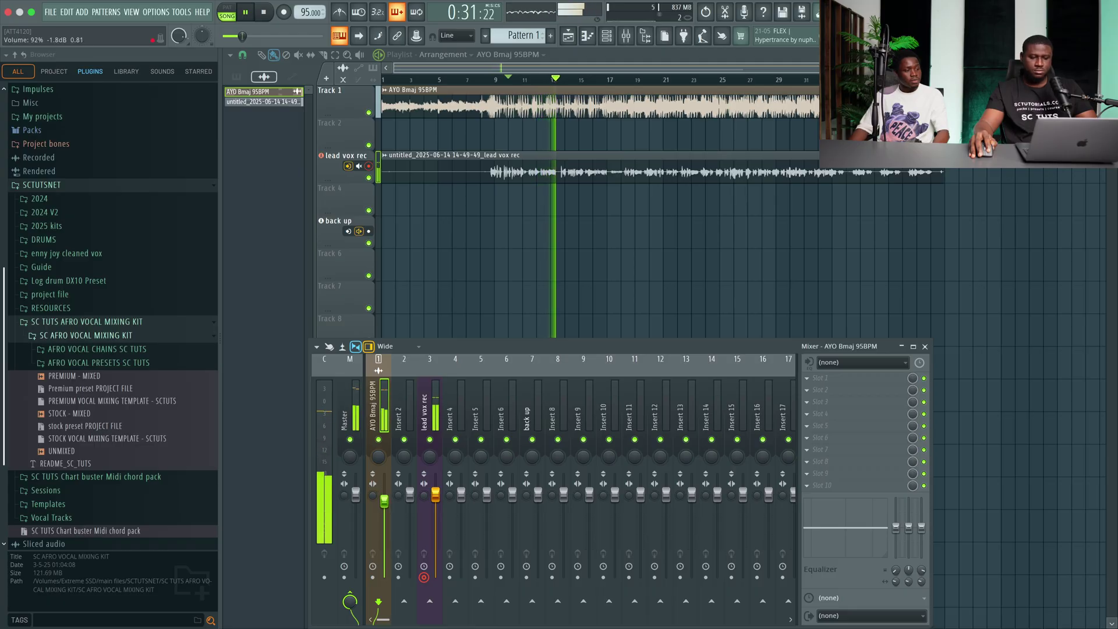
Load the Heavy tuning - premium preset from the Afro vocal kit's TUNING presets into the lead vox rec track's first effect slot
{"action": "left_click_drag", "start_coordinate": [385, 487], "coordinate": [385, 489]}
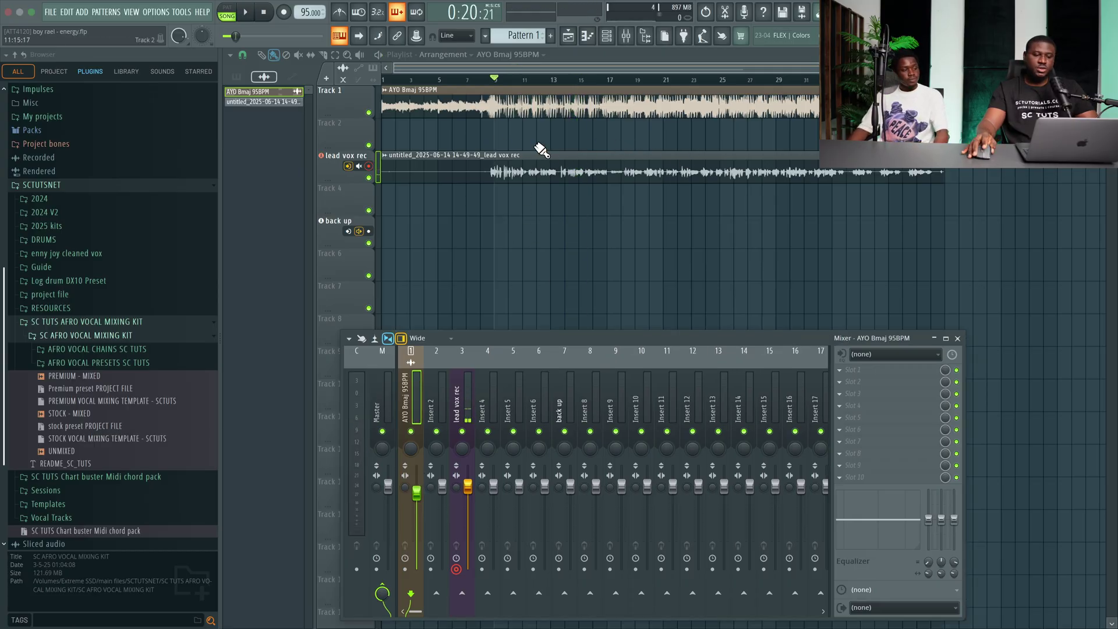
{"action": "left_click", "coordinate": [111, 363]}
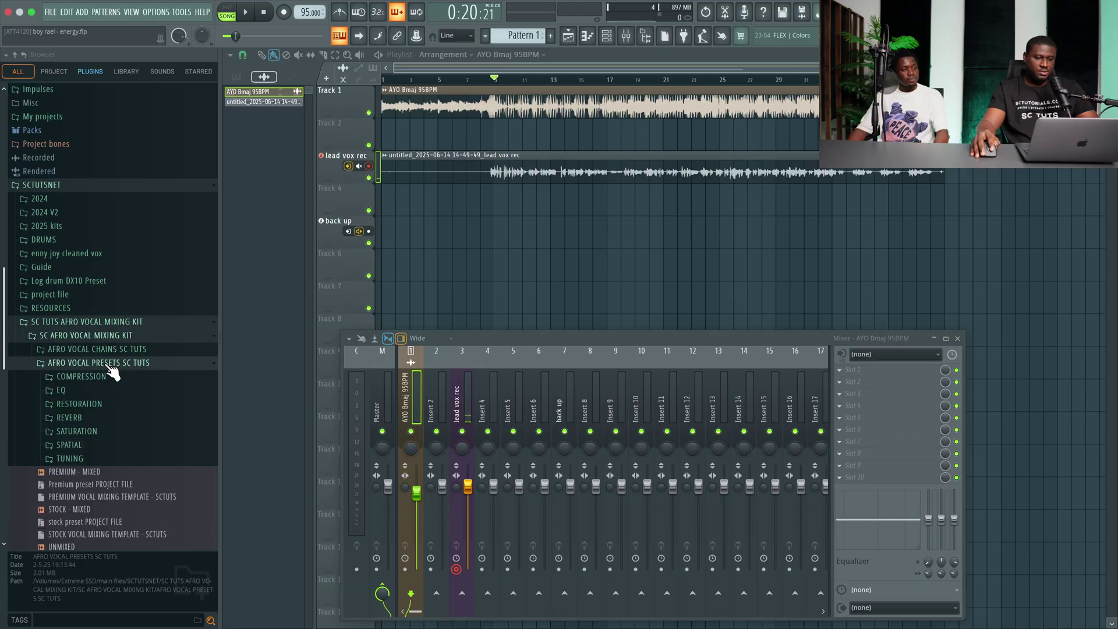
{"action": "left_click", "coordinate": [103, 460]}
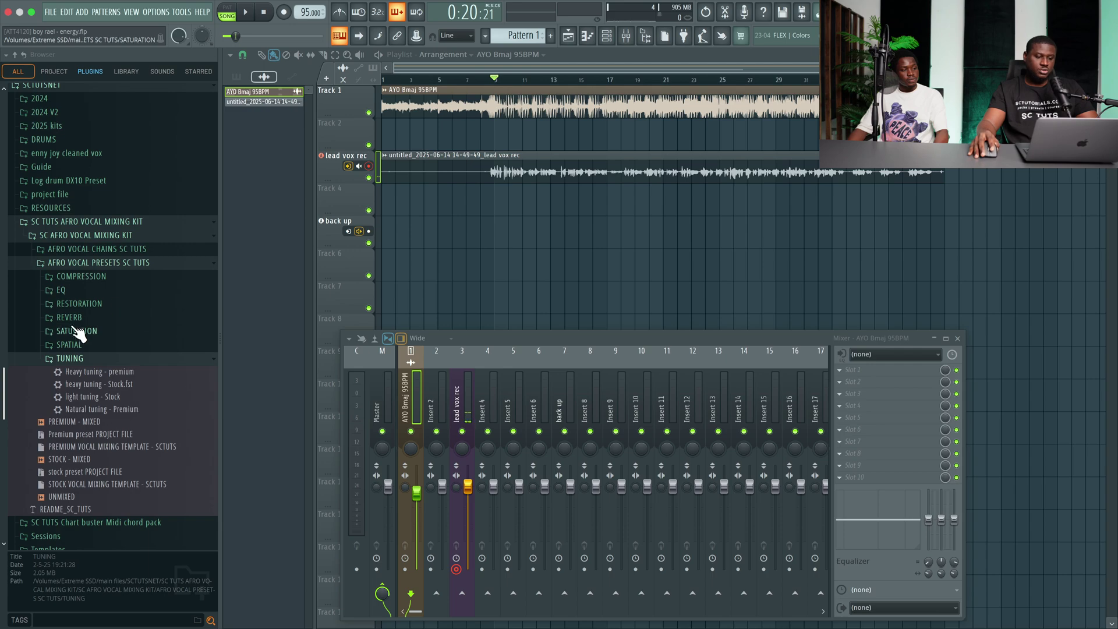
{"action": "left_click_drag", "start_coordinate": [103, 409], "coordinate": [467, 389]}
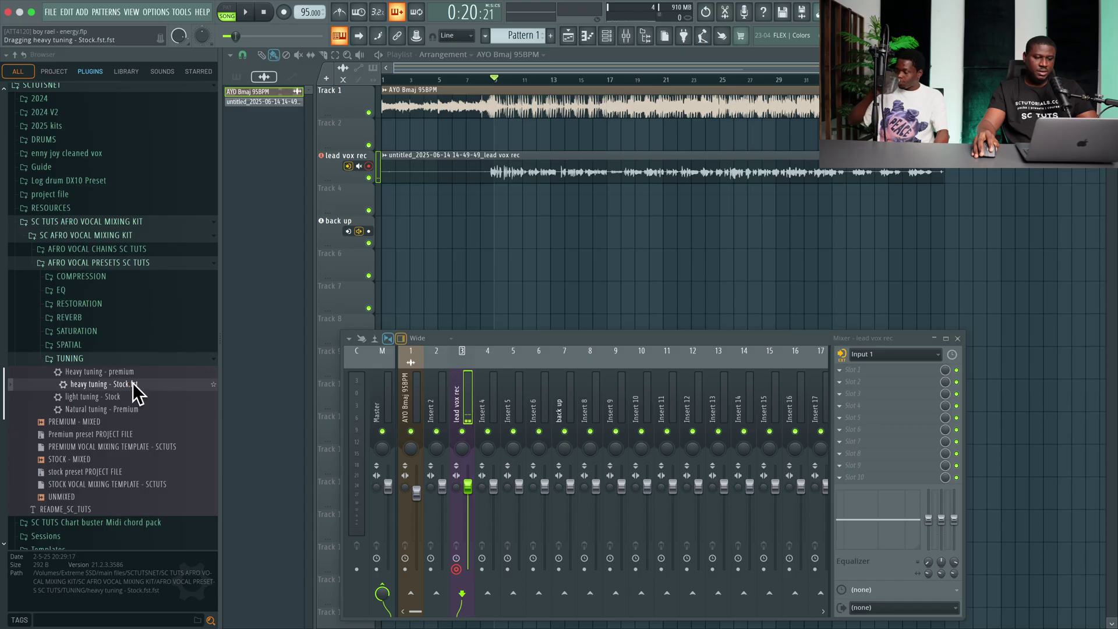
{"action": "left_click_drag", "start_coordinate": [128, 373], "coordinate": [868, 370]}
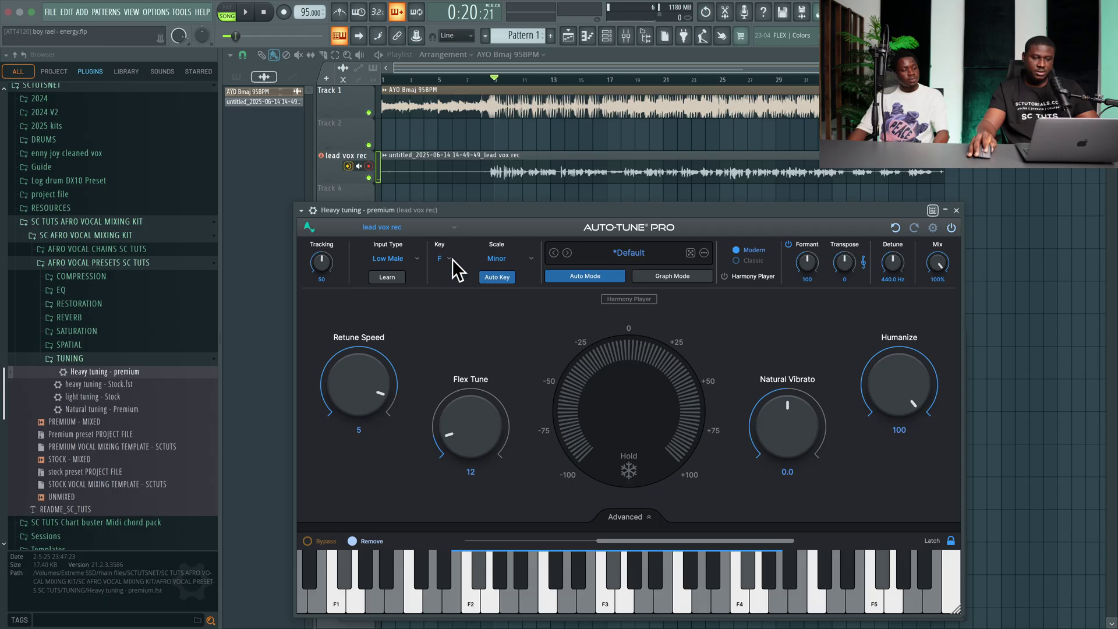
Set the lead vocal's Auto-Tune Pro to the key of B and the Major scale
{"action": "left_click", "coordinate": [448, 260]}
{"action": "left_click", "coordinate": [450, 483]}
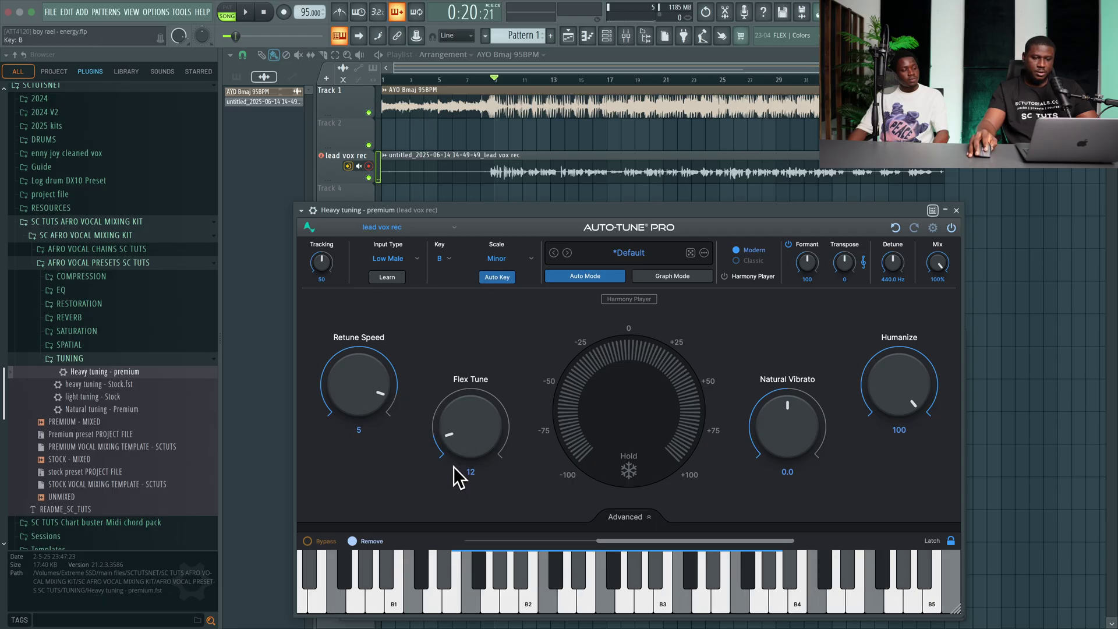
{"action": "left_click", "coordinate": [501, 254]}
{"action": "left_click", "coordinate": [508, 295]}
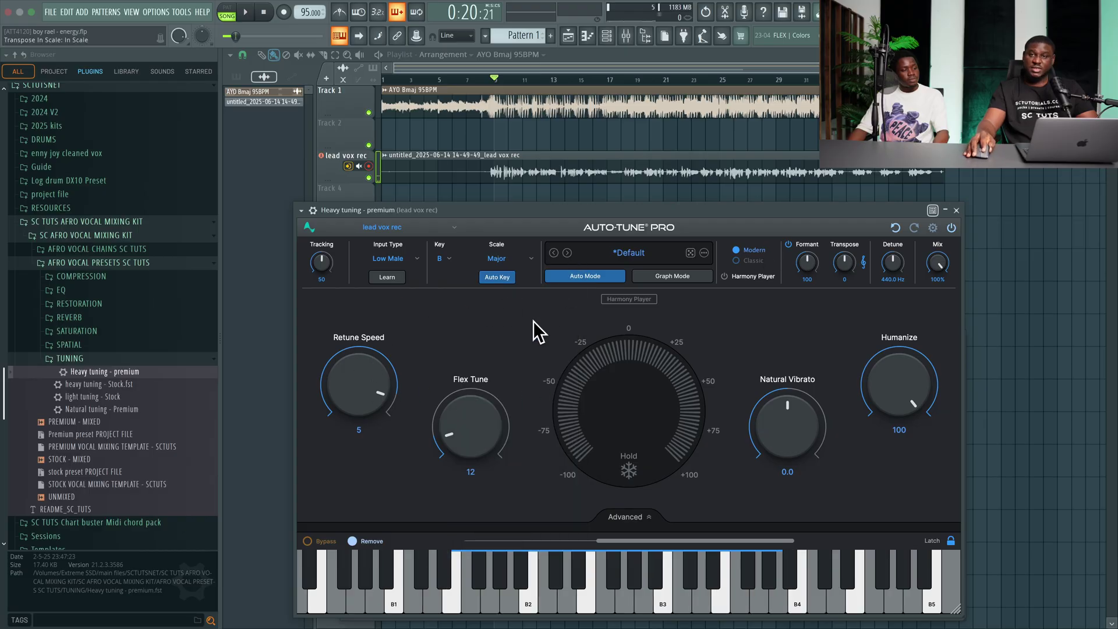
{"action": "left_click", "coordinate": [956, 211]}
Audition the tuned lead vocal with the beat and raise Auto-Tune Pro's Flex Tune to 45
{"action": "key", "text": "space"}
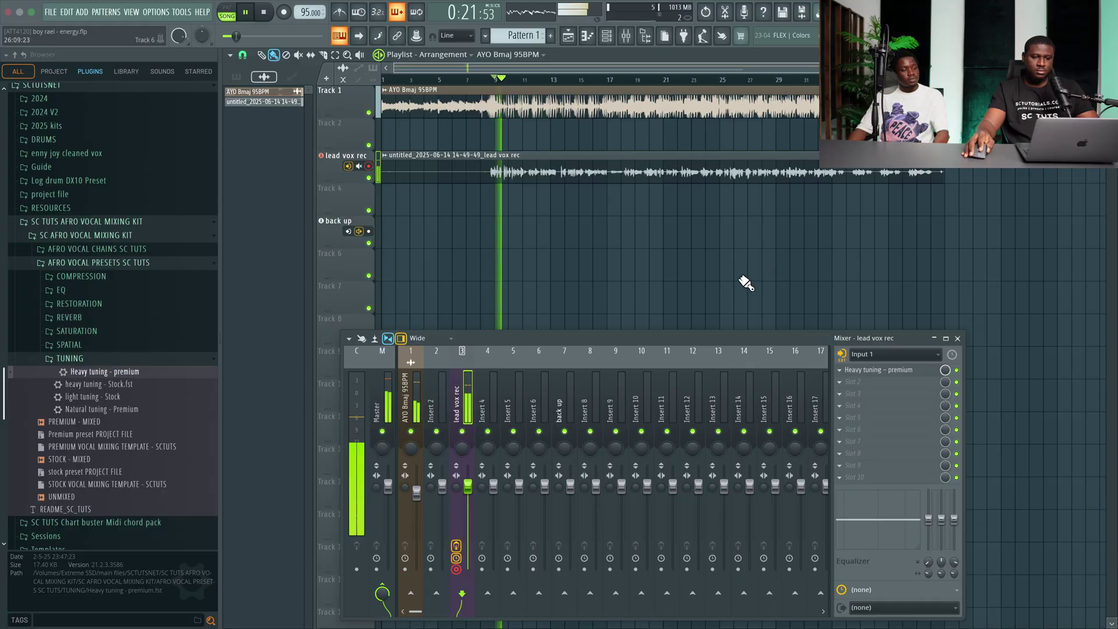
{"action": "left_click", "coordinate": [868, 371]}
{"action": "key", "text": "space"}
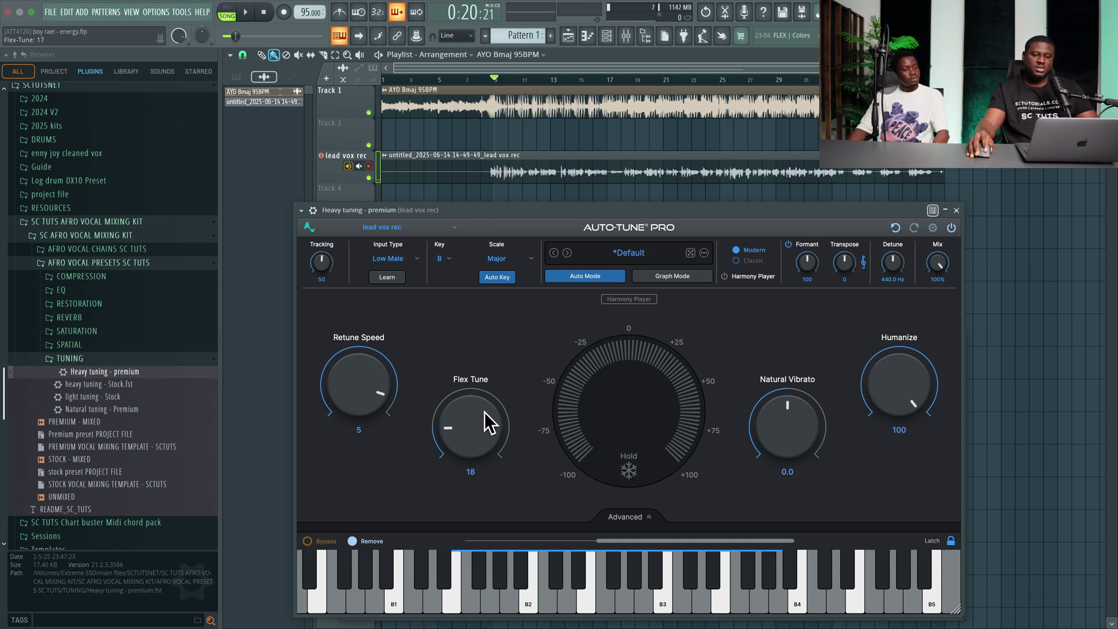
{"action": "left_click_drag", "start_coordinate": [495, 397], "coordinate": [487, 411]}
{"action": "key", "text": "space"}
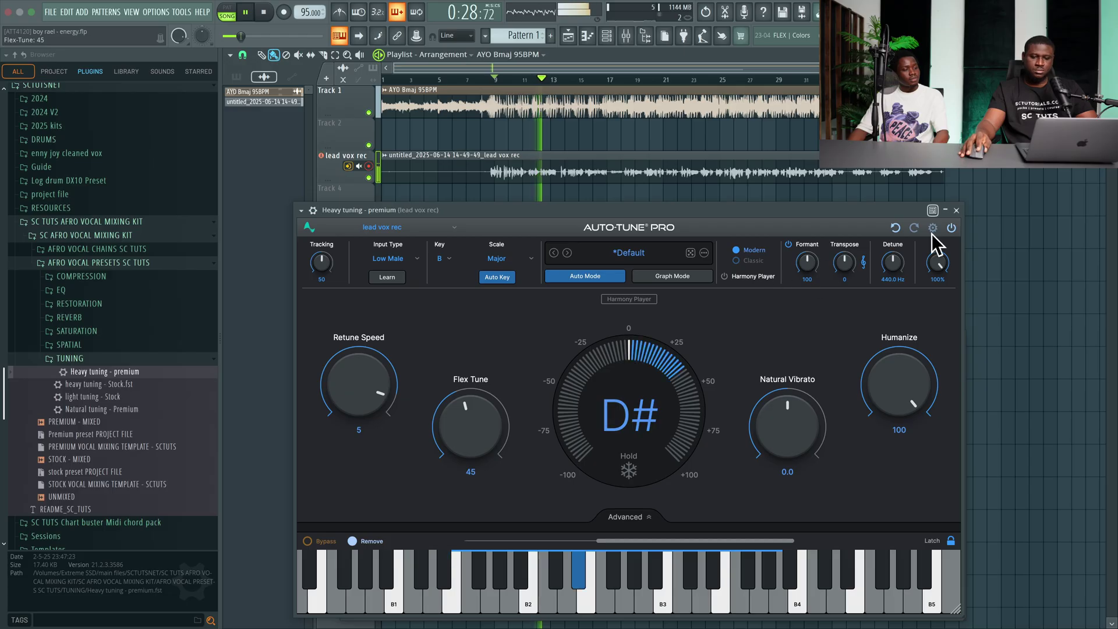
{"action": "left_click", "coordinate": [957, 211]}
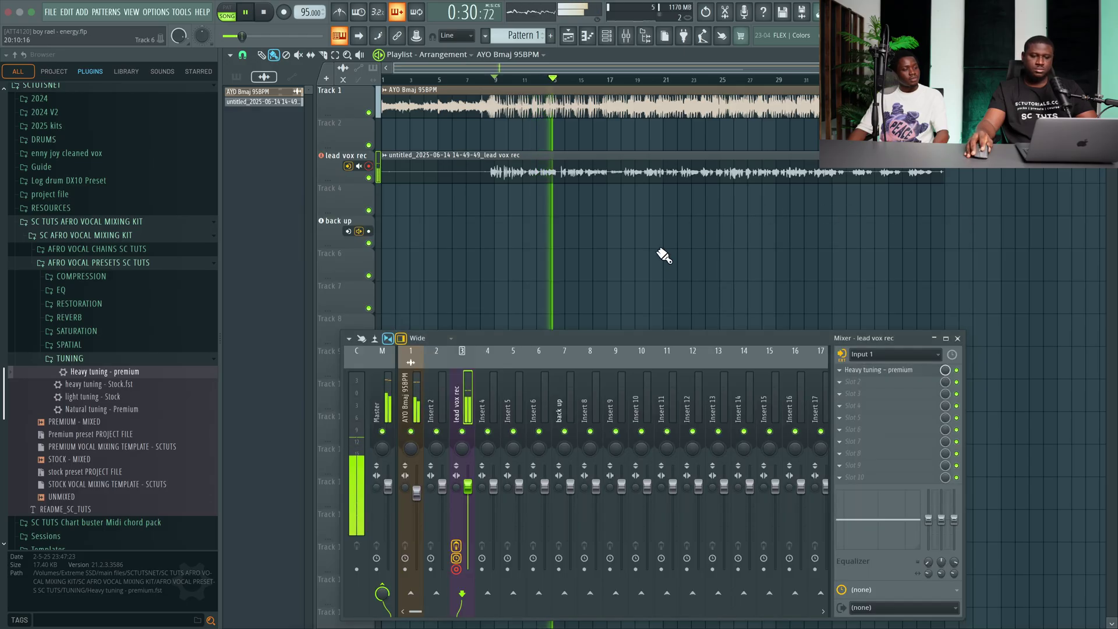
{"action": "key", "text": "space"}
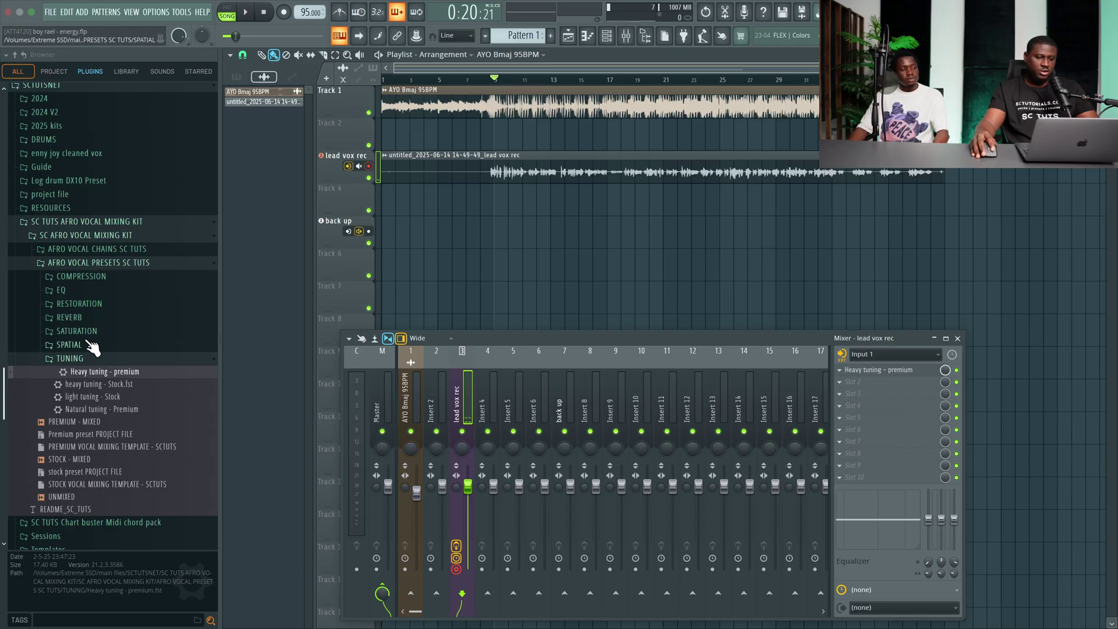
Load the vocal leveler - Stock compression preset into the lead vox rec track's second effect slot
{"action": "left_click", "coordinate": [91, 278]}
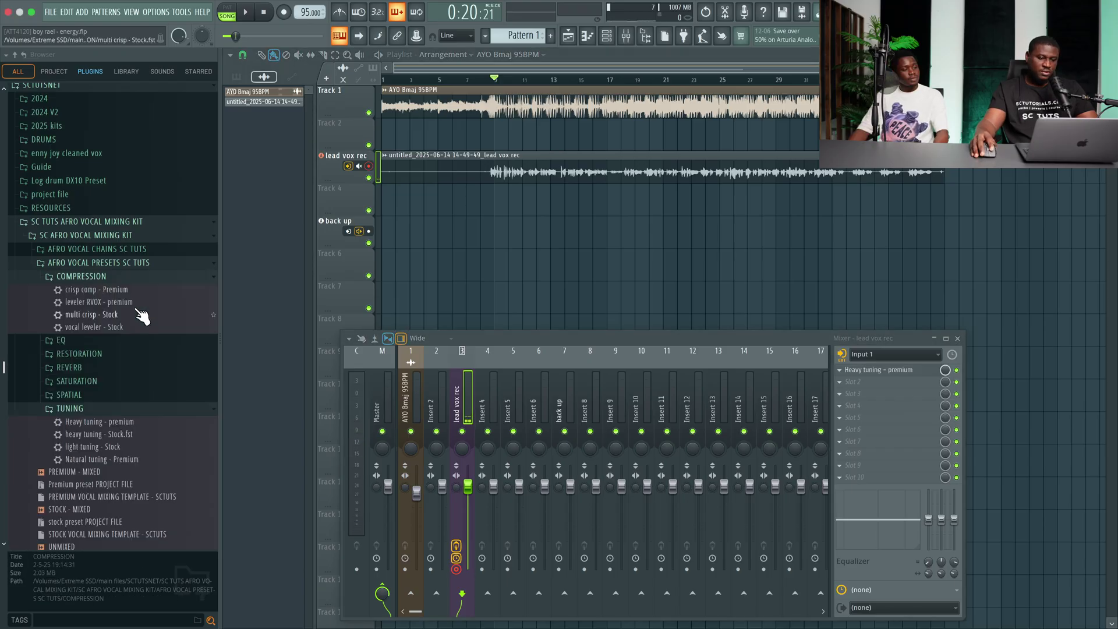
{"action": "left_click", "coordinate": [137, 308]}
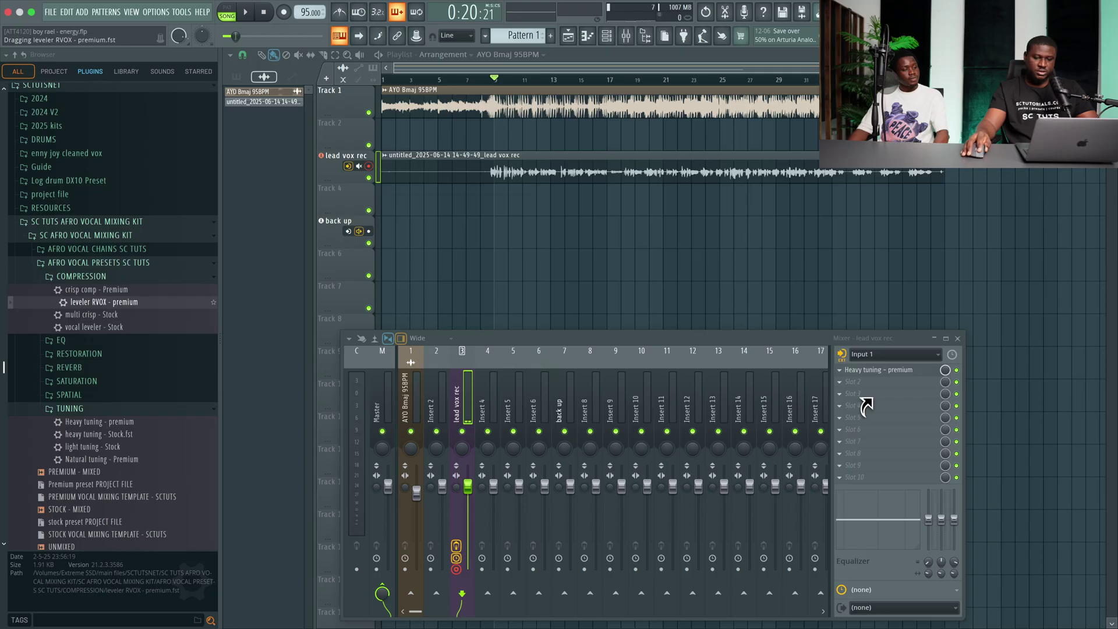
{"action": "left_click", "coordinate": [99, 327]}
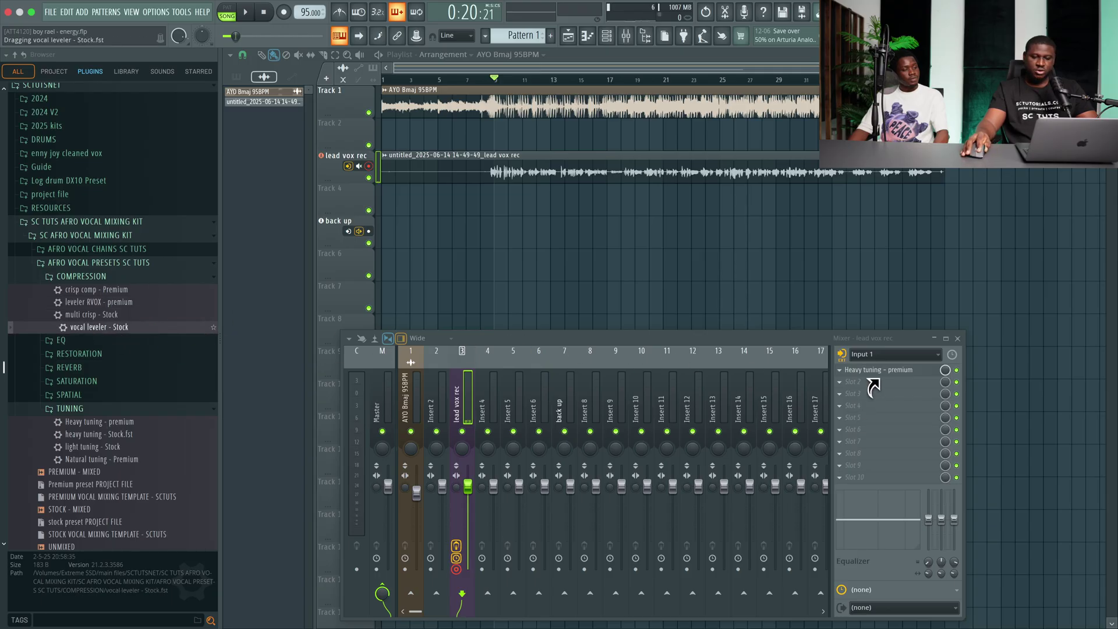
{"action": "left_click_drag", "start_coordinate": [874, 387], "coordinate": [877, 383]}
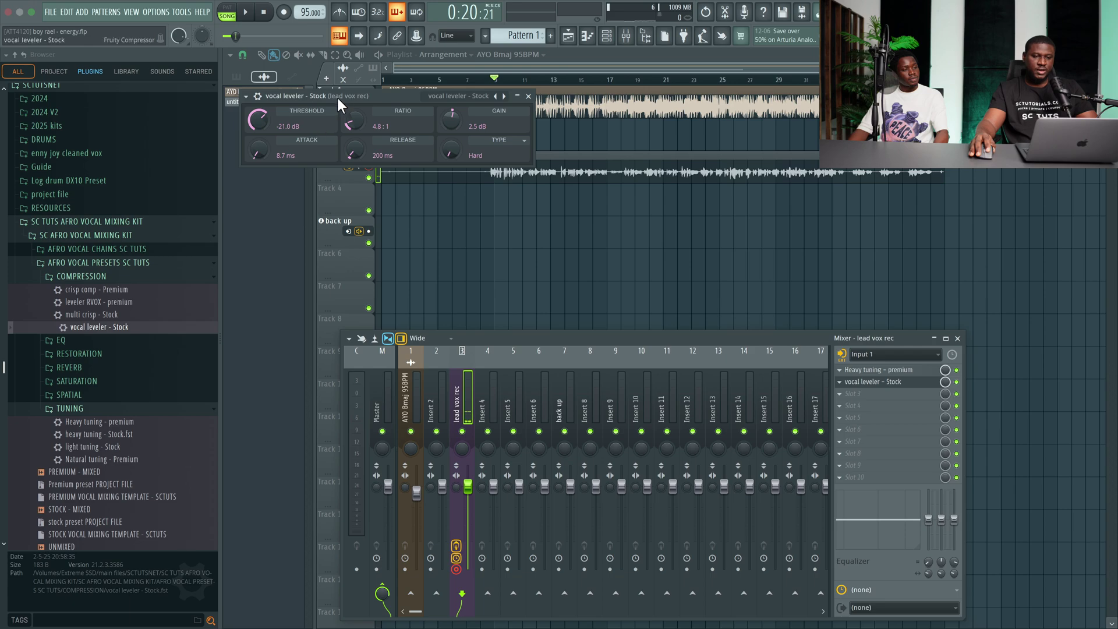
{"action": "left_click", "coordinate": [528, 95]}
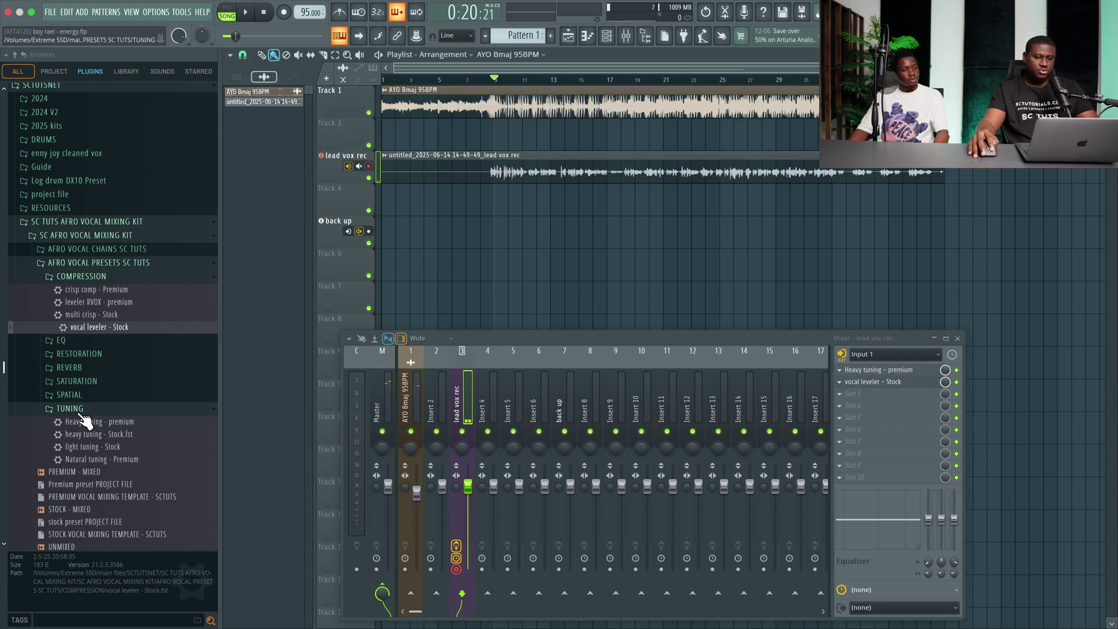
Load the Reverb send - STOCK chain from the kit's SENDS onto mixer Insert 5 and send lead vox rec to it
{"action": "left_click", "coordinate": [70, 367]}
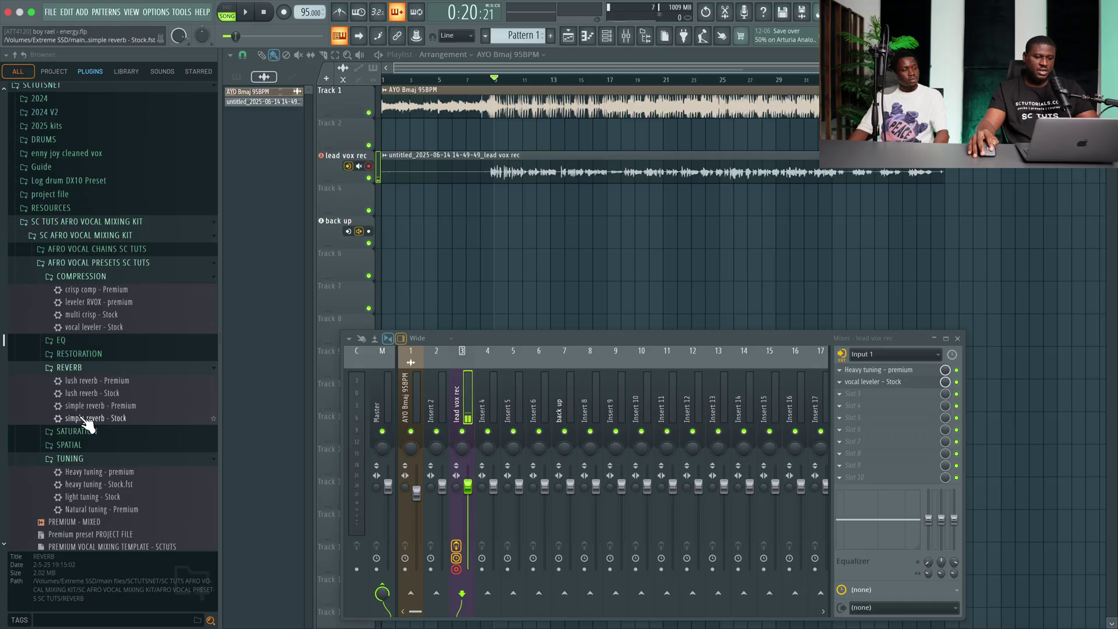
{"action": "left_click", "coordinate": [88, 368]}
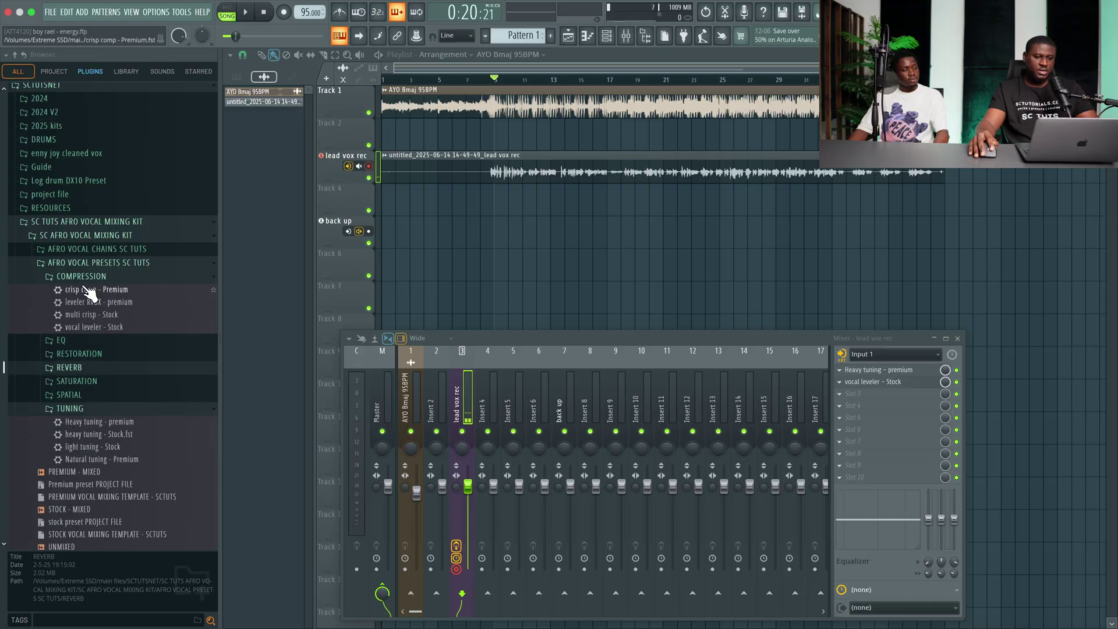
{"action": "left_click", "coordinate": [93, 250]}
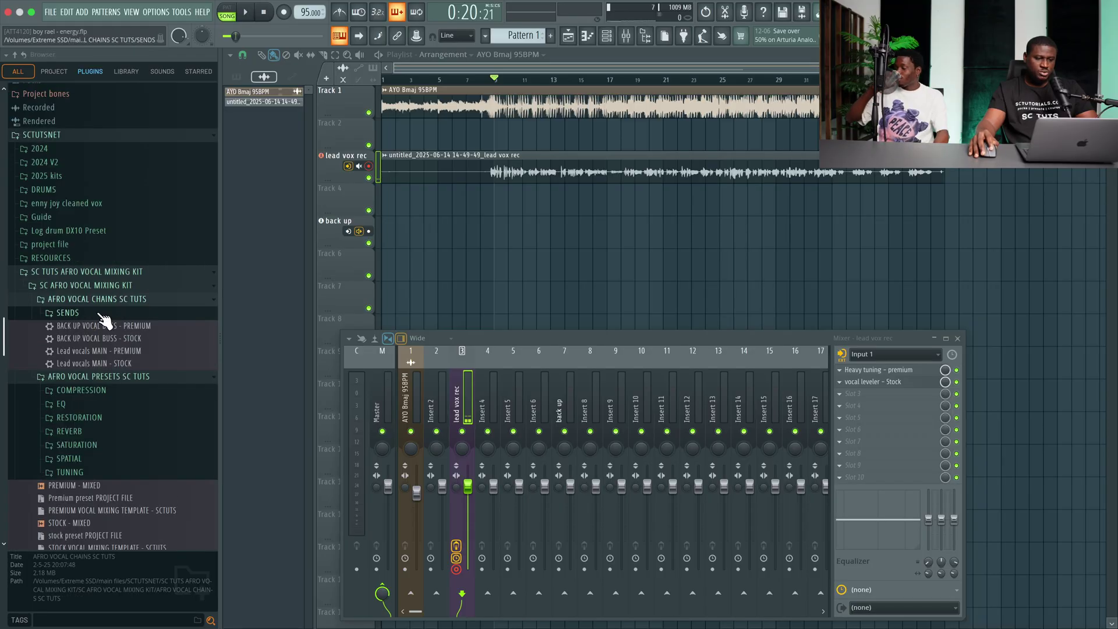
{"action": "left_click", "coordinate": [102, 315]}
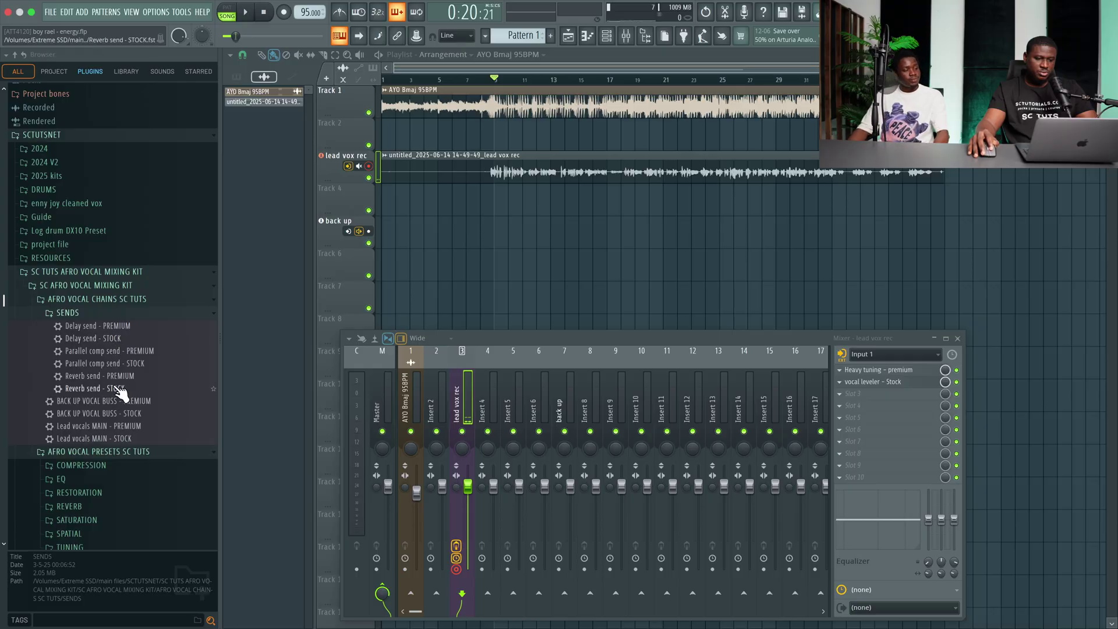
{"action": "left_click_drag", "start_coordinate": [88, 394], "coordinate": [120, 389]}
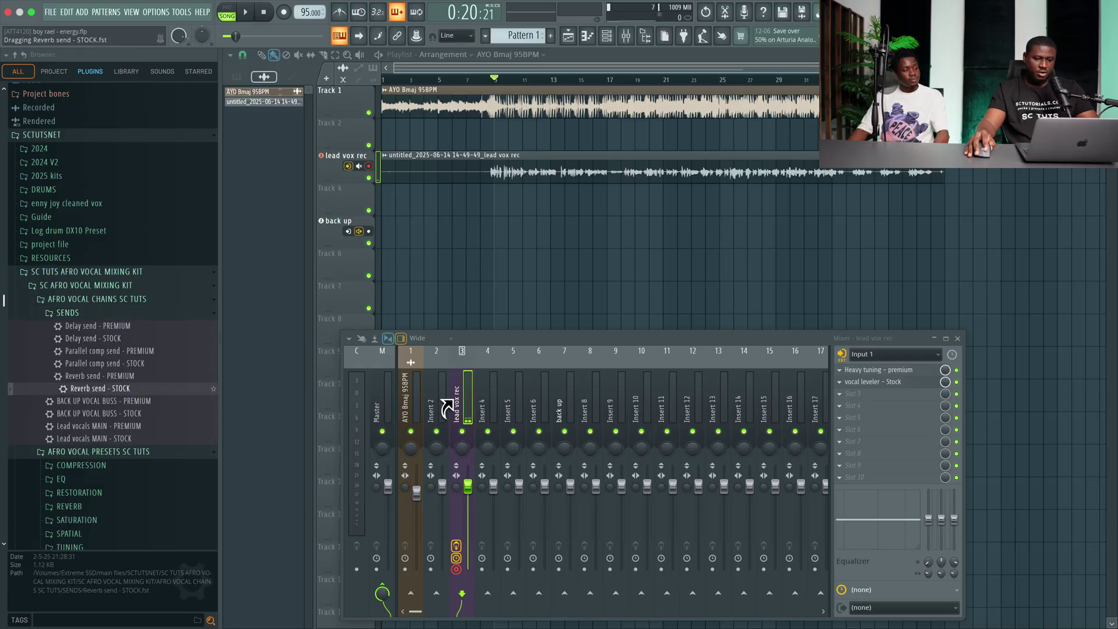
{"action": "left_click_drag", "start_coordinate": [505, 404], "coordinate": [505, 401]}
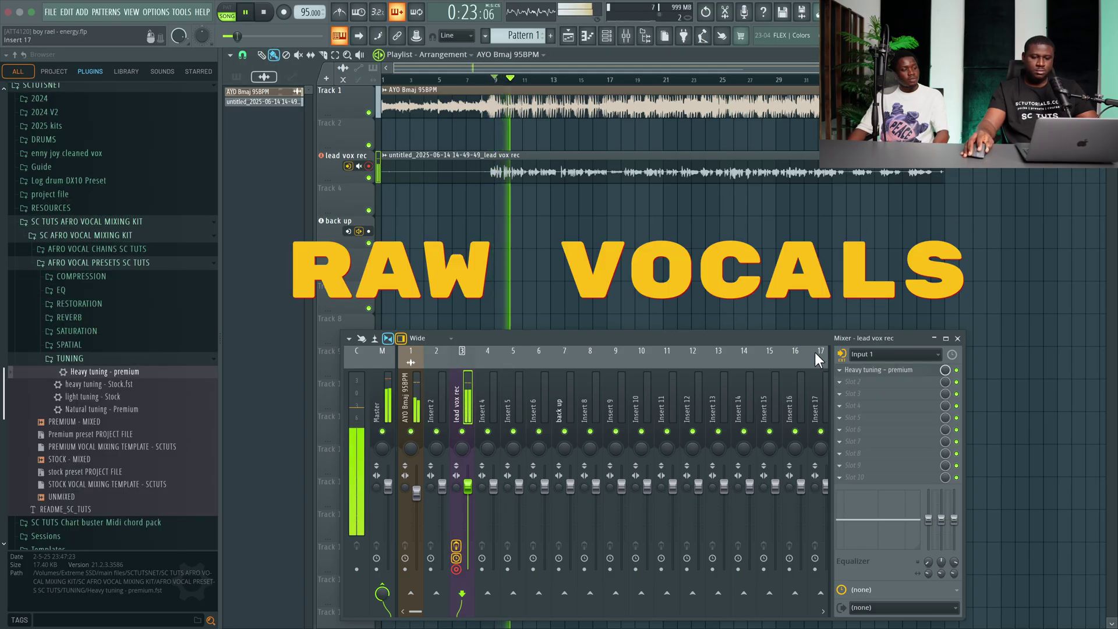
Raise the REVERB SEND track's level slightly while playing the vocal with the beat, and save the project
{"action": "left_click", "coordinate": [872, 373]}
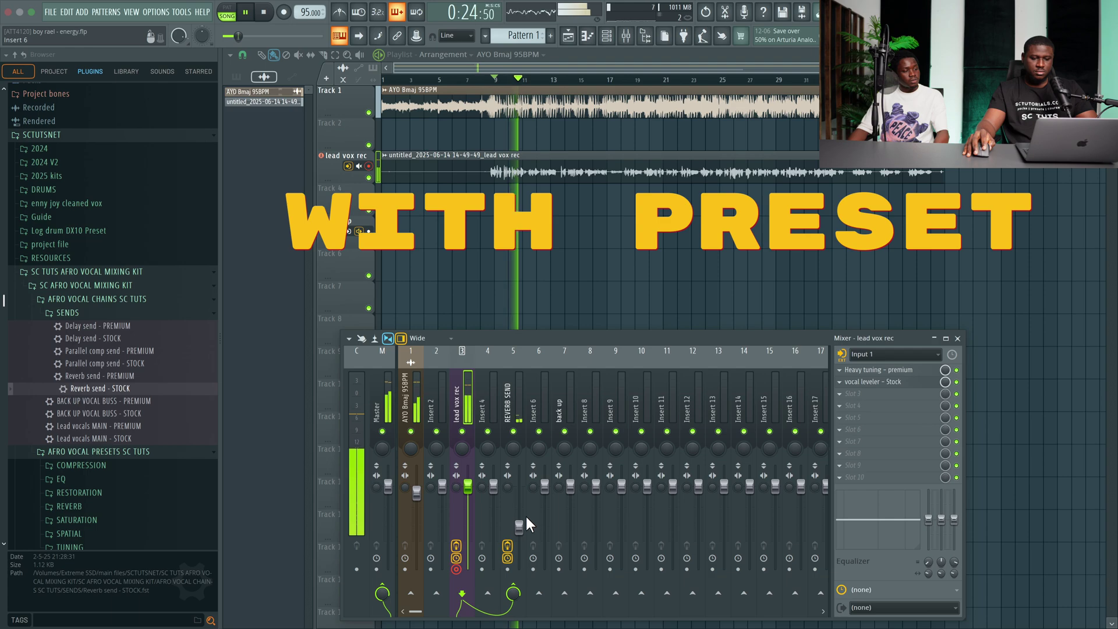
{"action": "left_click_drag", "start_coordinate": [520, 524], "coordinate": [519, 509]}
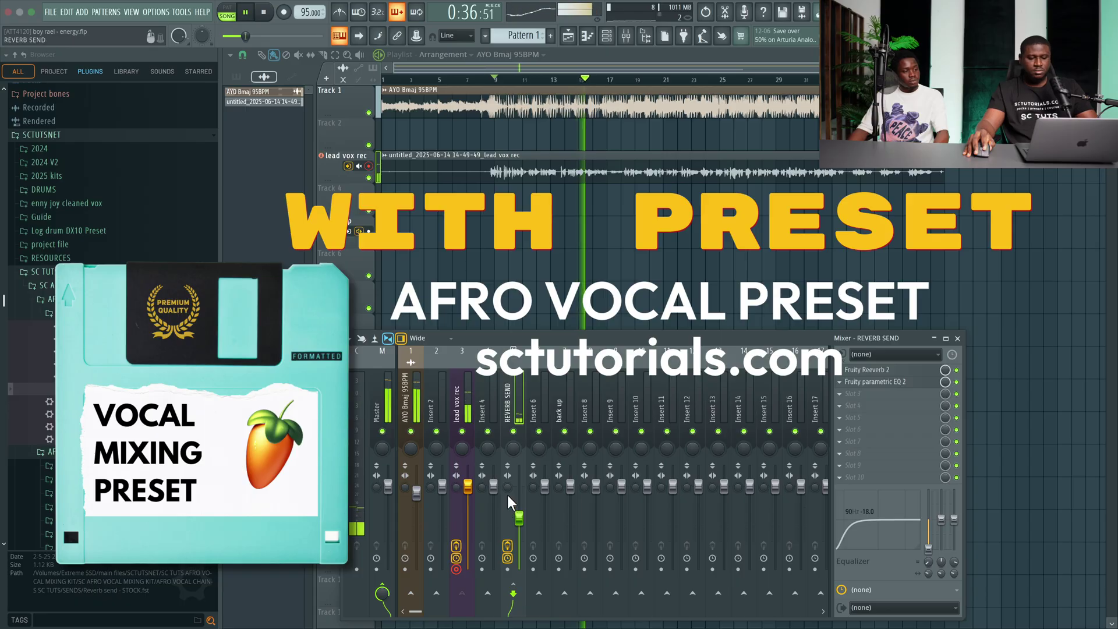
{"action": "key", "text": "ctrl+s"}
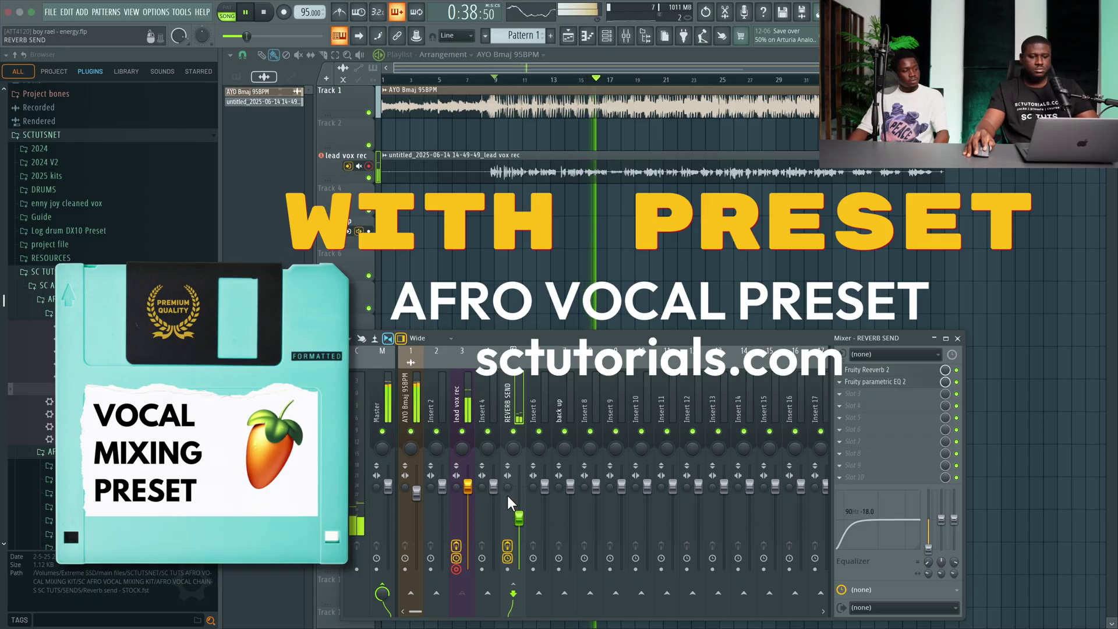
{"action": "key", "text": "space"}
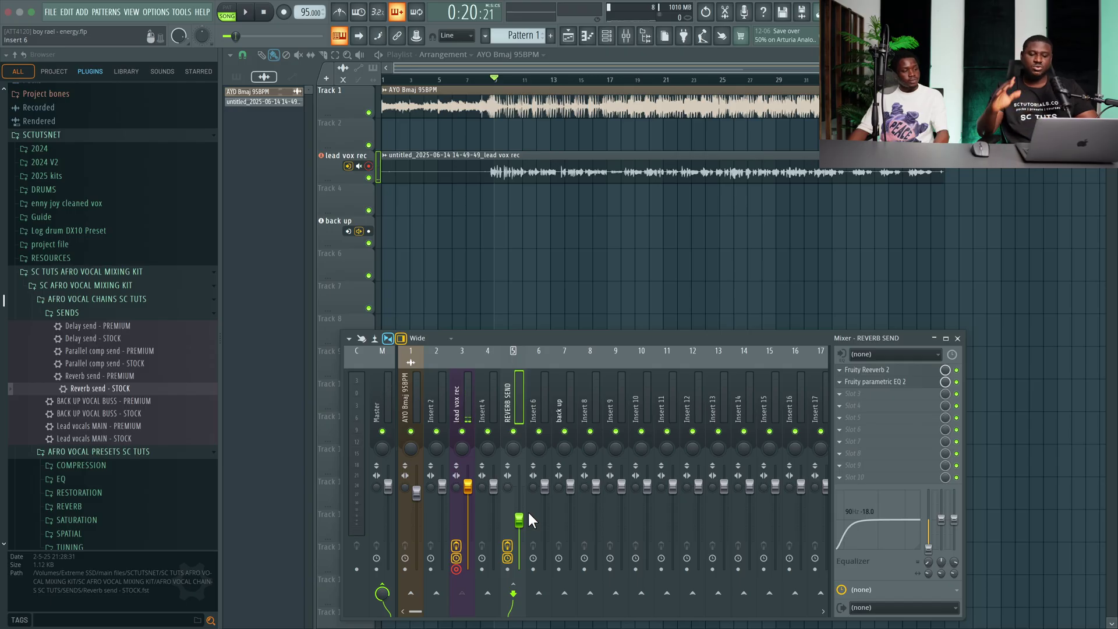
Close the mixer and record a new lead vocal take over the beat from bar 7 to about bar 18
{"action": "left_click", "coordinate": [957, 339]}
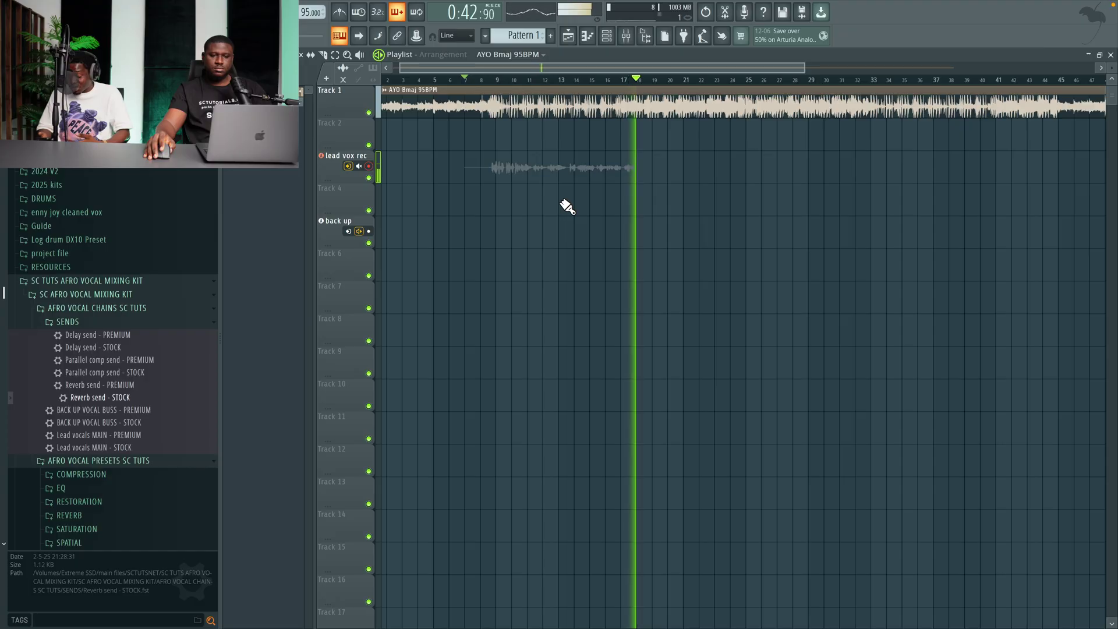
{"action": "key", "text": "space"}
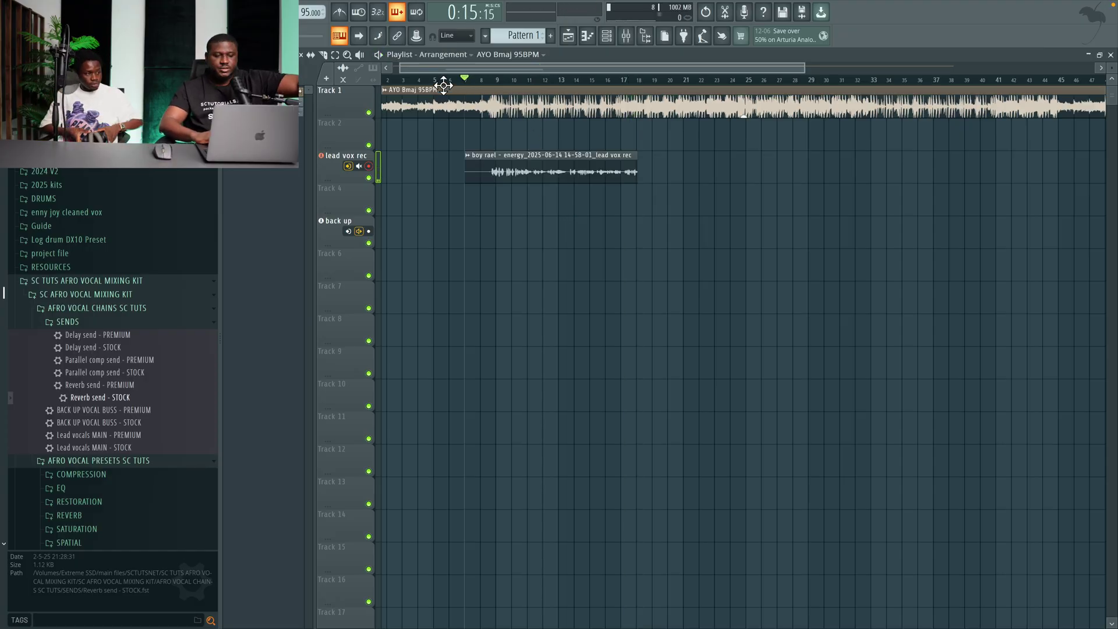
Play back the new lead take and lower the beat's mixer track level slightly beneath the vocal
{"action": "key", "text": "space"}
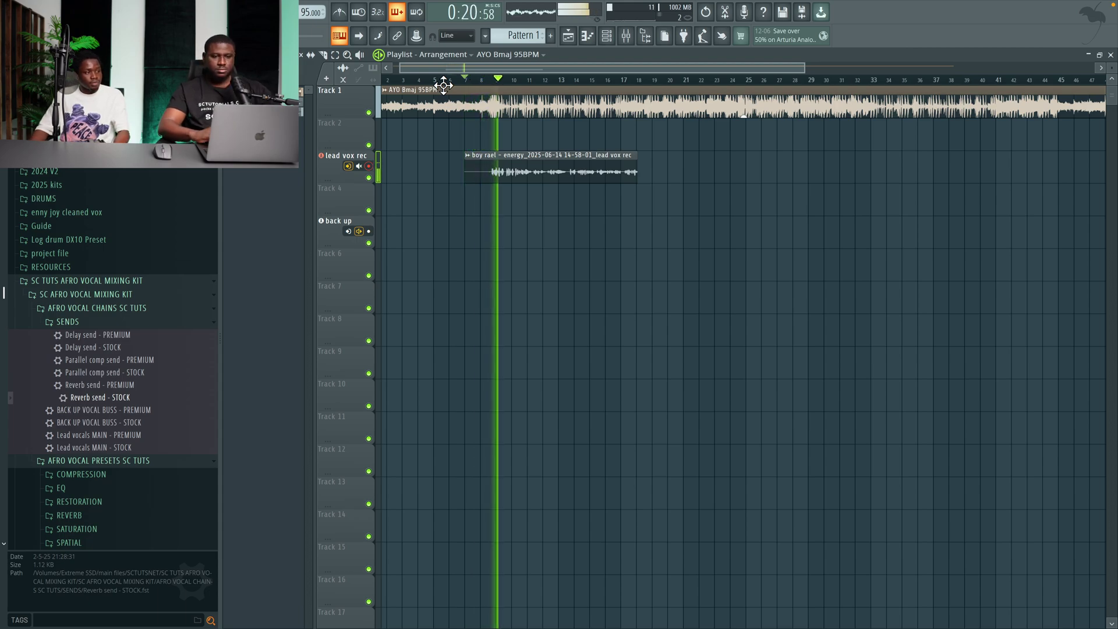
{"action": "double_click", "coordinate": [532, 100]}
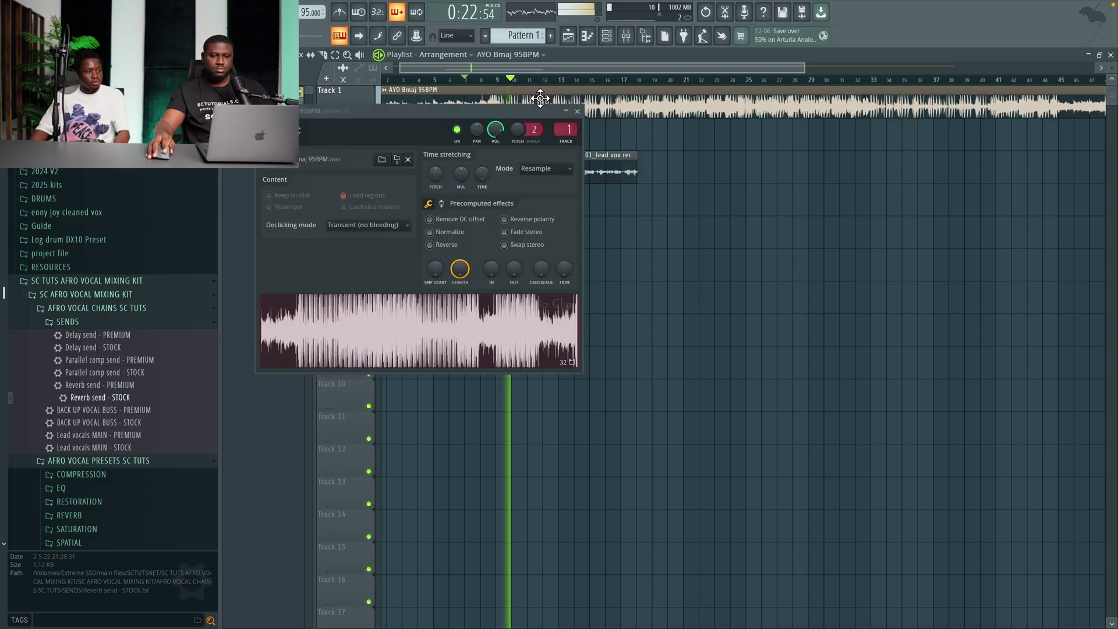
{"action": "left_click", "coordinate": [626, 36]}
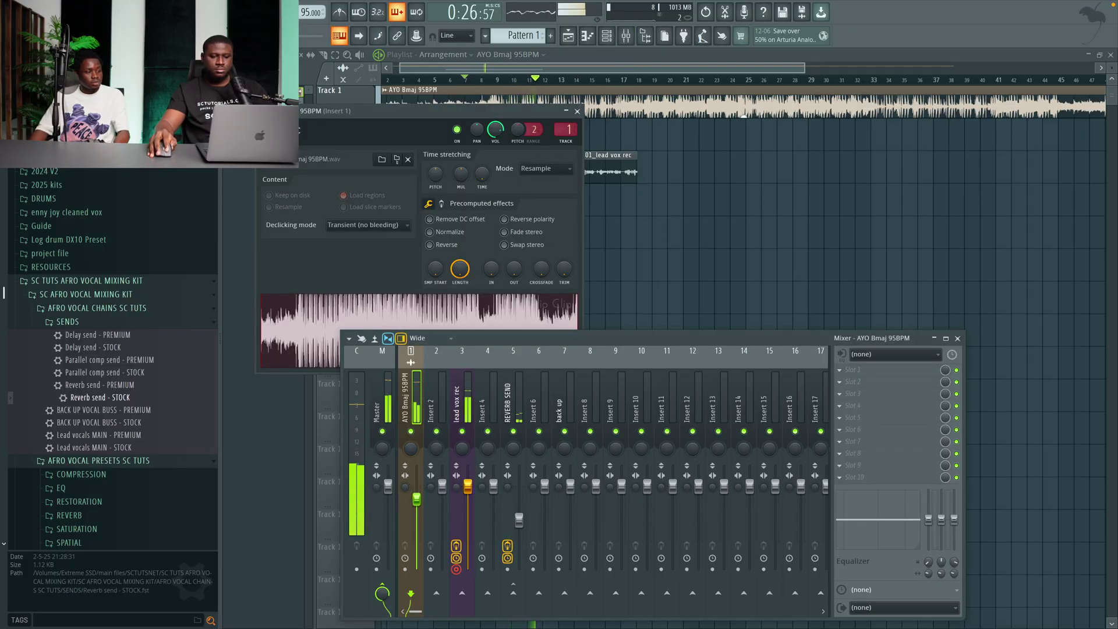
{"action": "left_click_drag", "start_coordinate": [416, 499], "coordinate": [412, 494]}
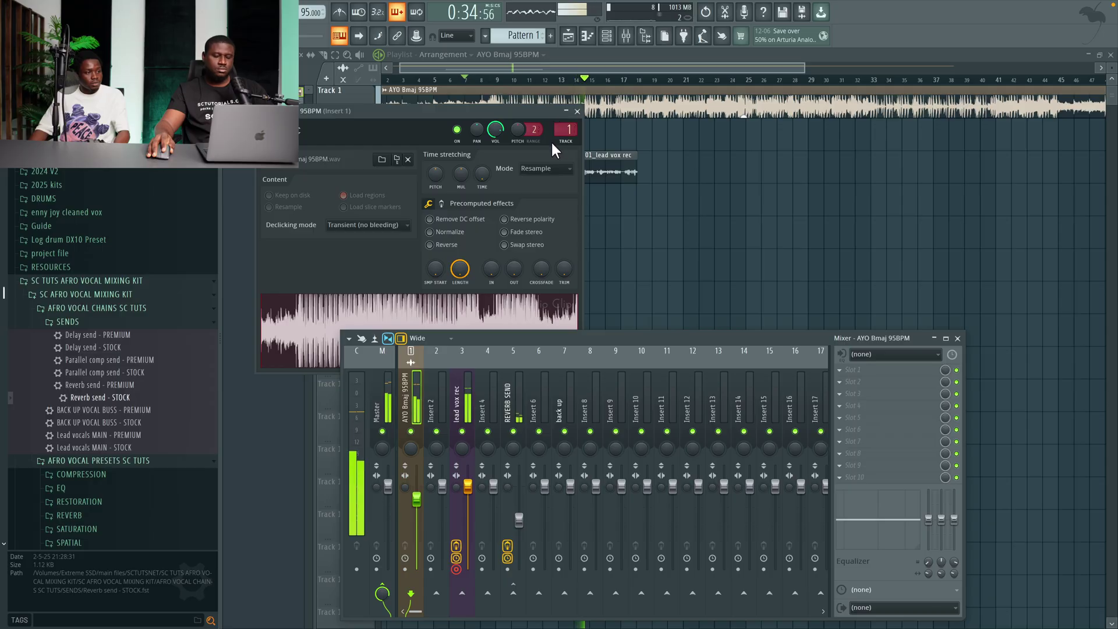
{"action": "left_click", "coordinate": [577, 111]}
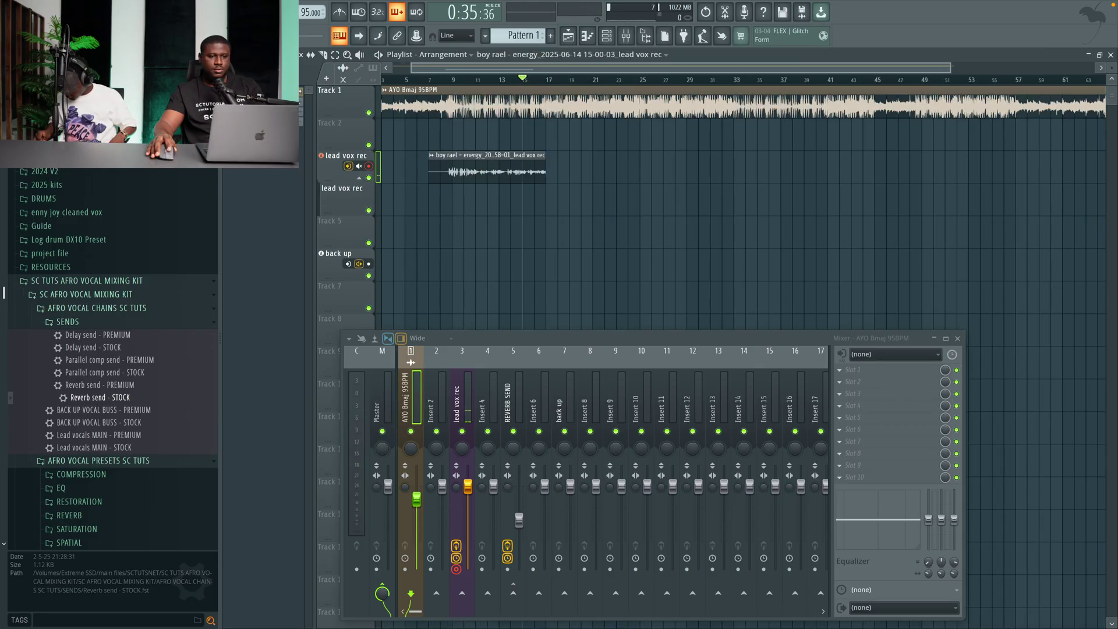
Record a second lead vocal take up to about bar 25, trim its start to bar 17, and play it back
{"action": "key", "text": "space"}
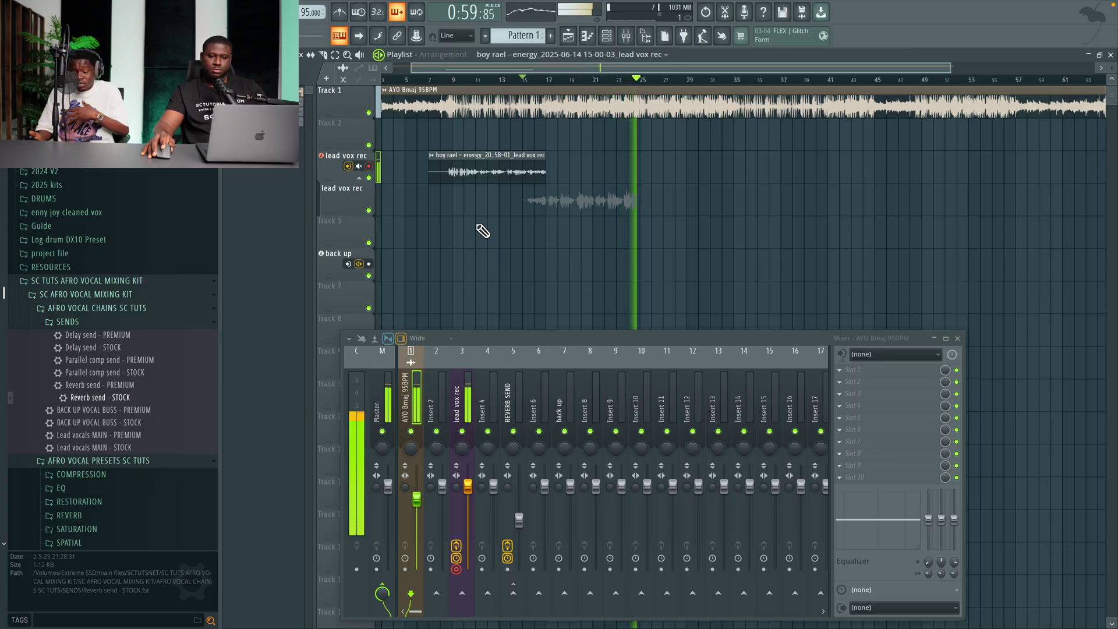
{"action": "key", "text": "space"}
{"action": "key", "text": "space"}
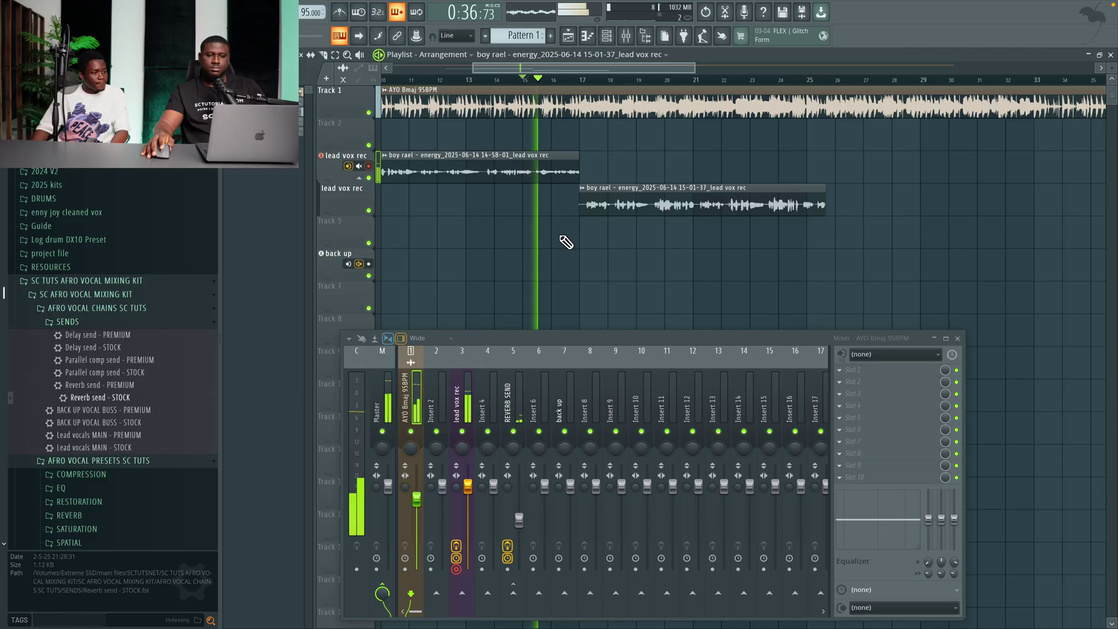
{"action": "scroll", "coordinate": [566, 243], "scroll_direction": "down", "scroll_amount": 1}
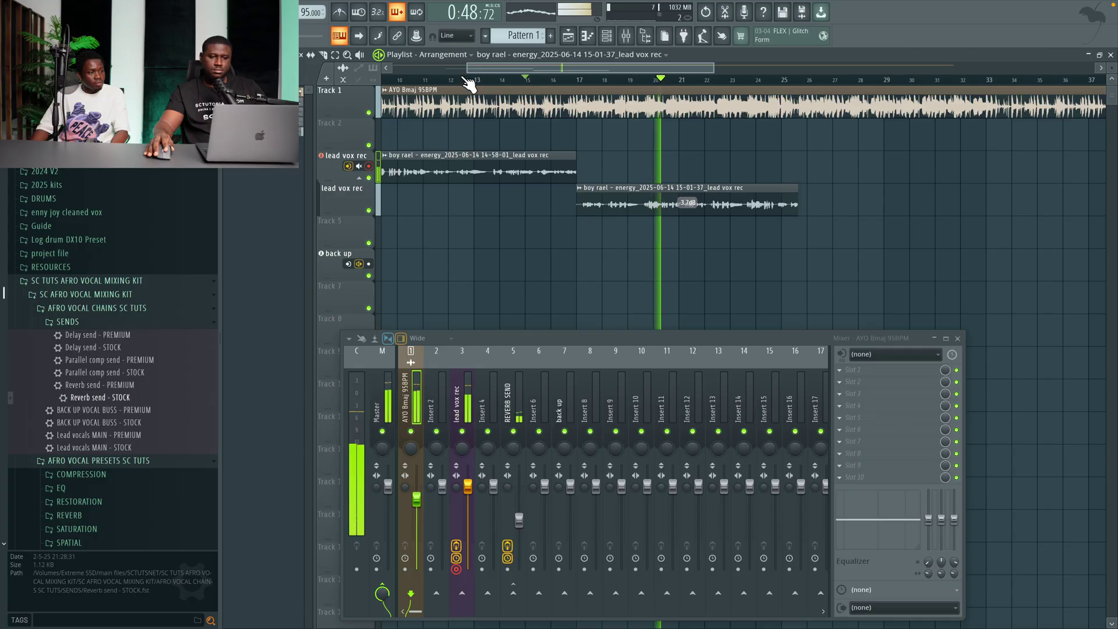
Play the leads from about bar 12 and lower the second take's clip level to -5.8 dB
{"action": "left_click", "coordinate": [446, 80]}
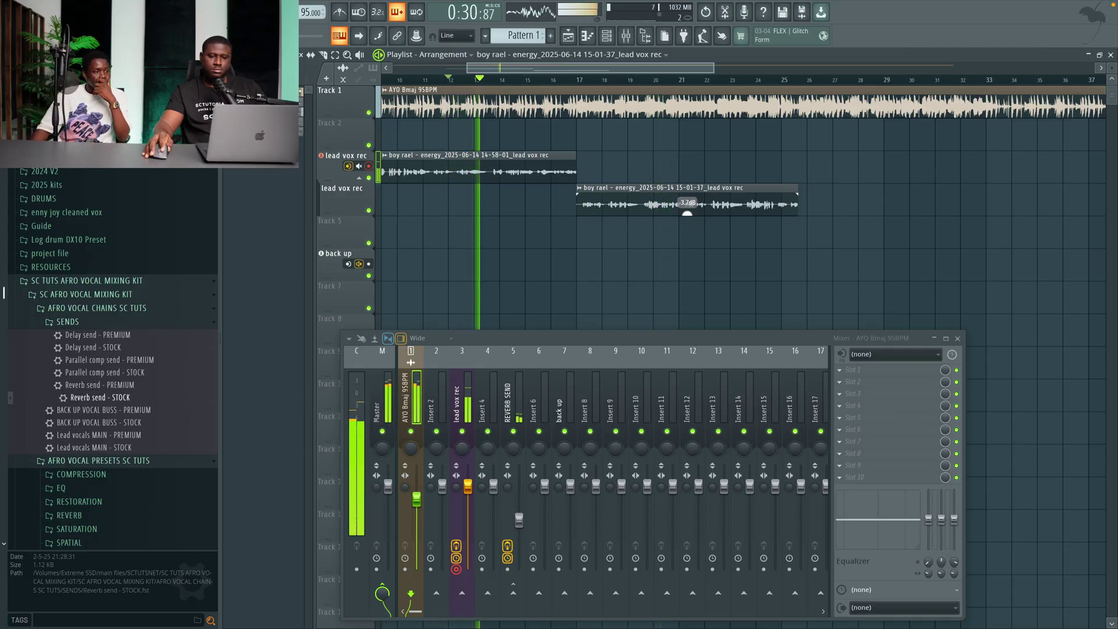
{"action": "left_click_drag", "start_coordinate": [688, 208], "coordinate": [691, 225]}
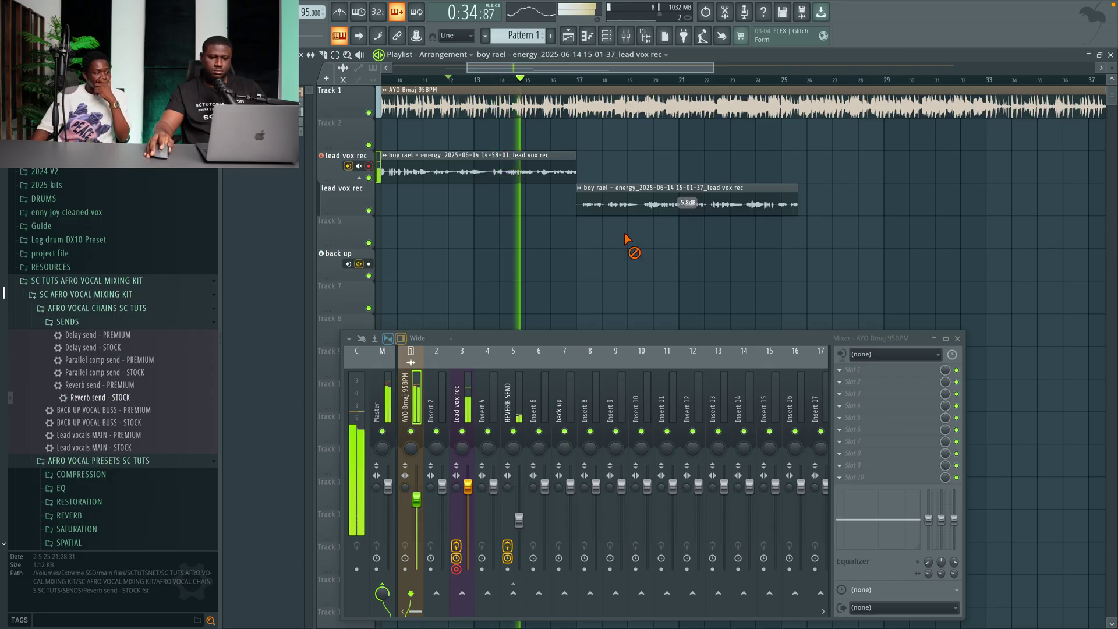
{"action": "scroll", "coordinate": [627, 239], "scroll_direction": "down", "scroll_amount": 2}
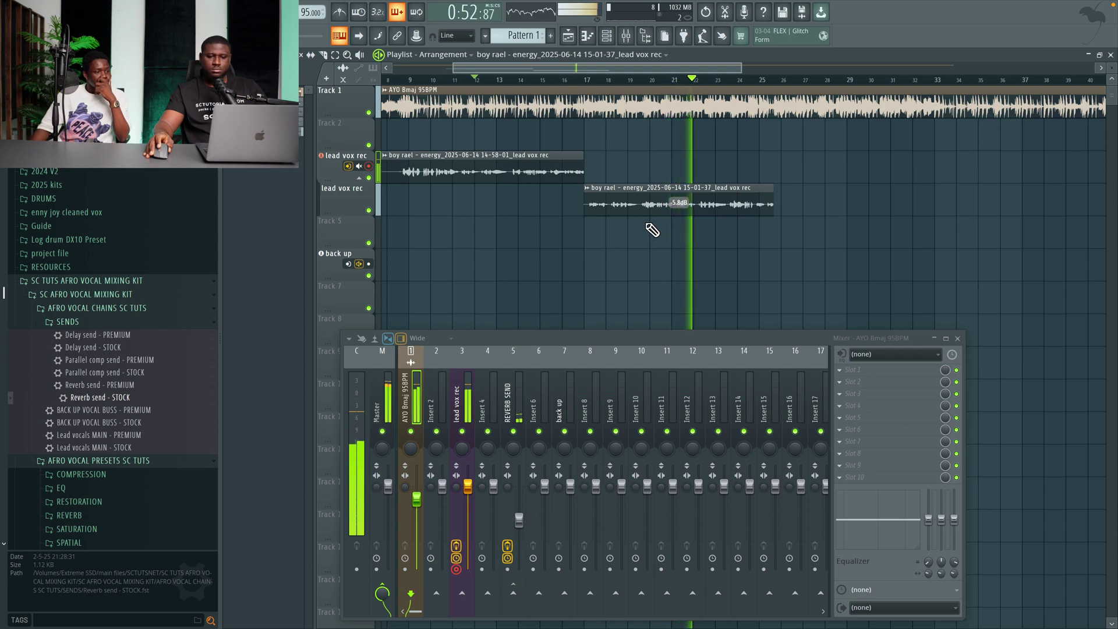
{"action": "scroll", "coordinate": [654, 228], "scroll_direction": "up", "scroll_amount": 3}
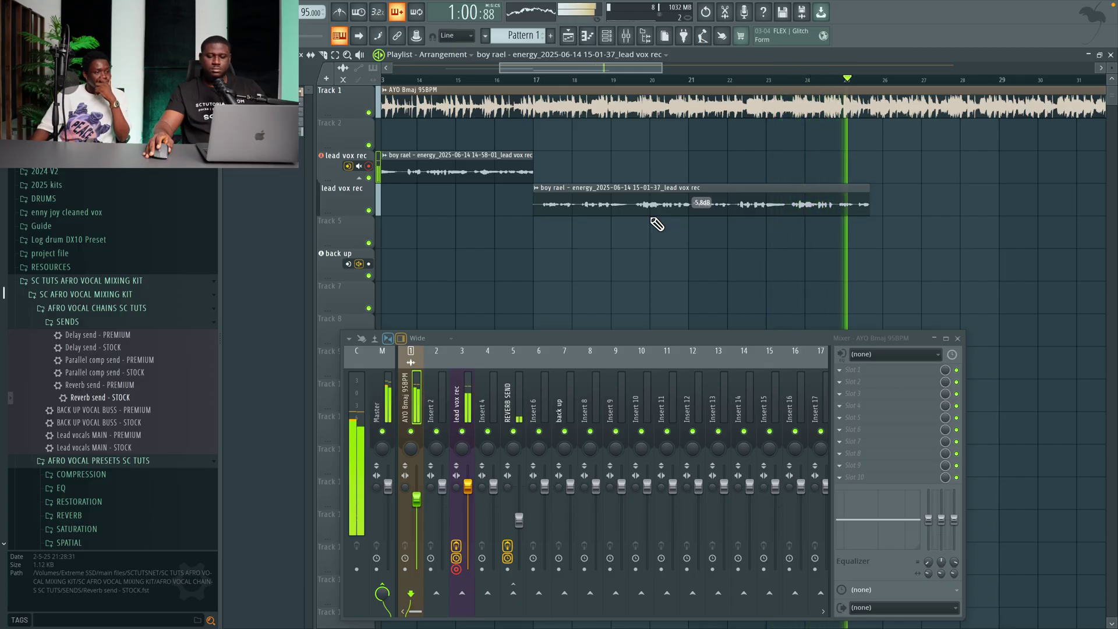
{"action": "key", "text": "space"}
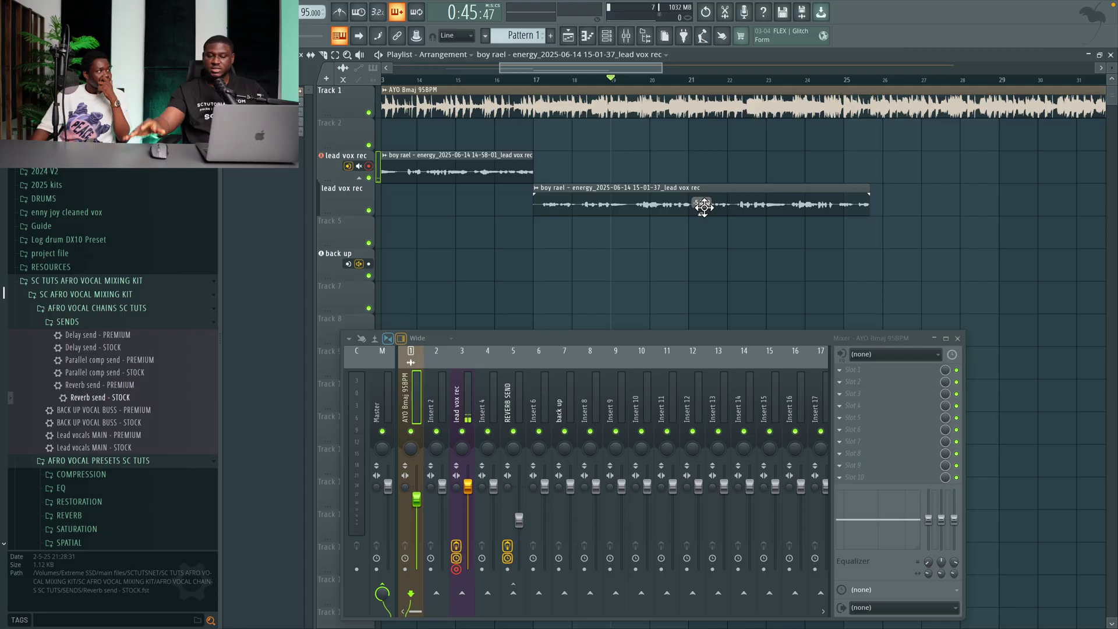
Slice out and mute the second take between bars 19 and 21, and record a replacement phrase there at a -3.8 dB clip level
{"action": "key", "text": "space"}
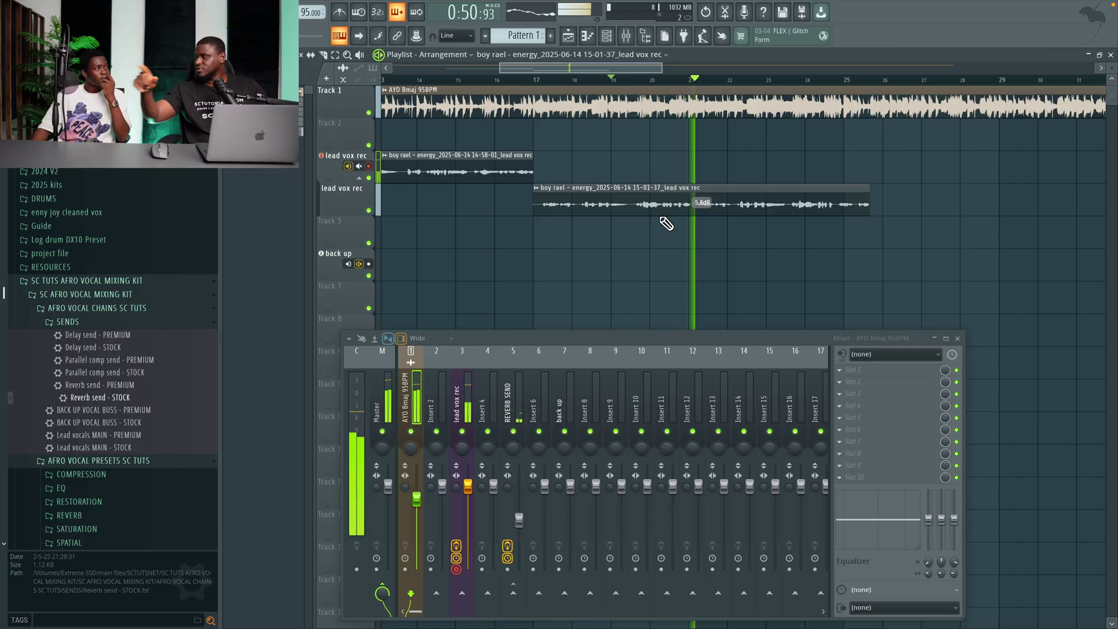
{"action": "key", "text": "space"}
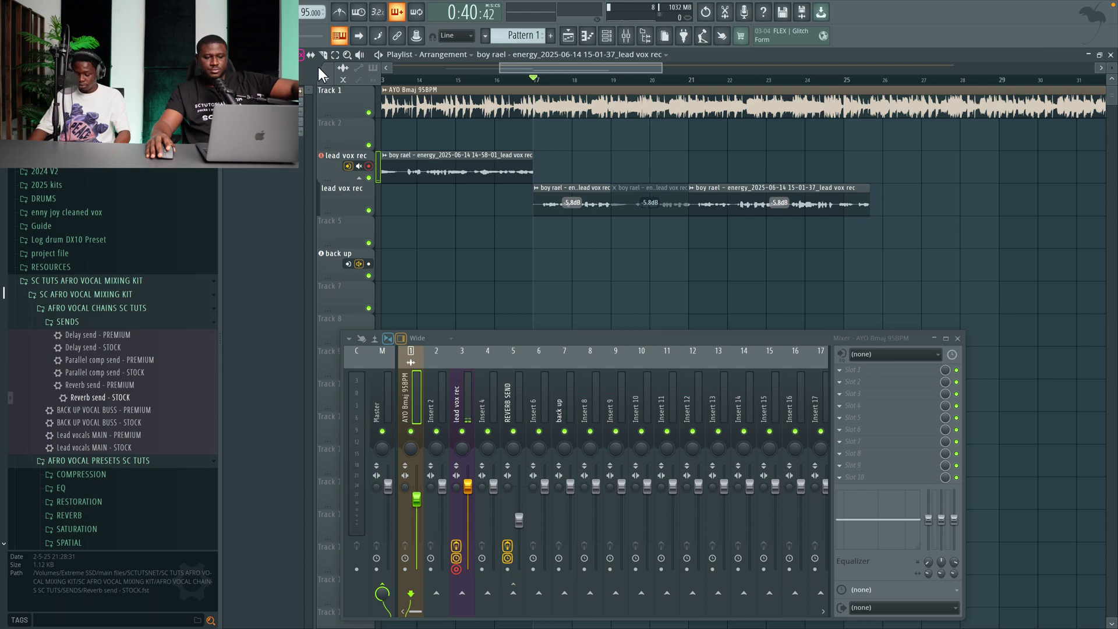
{"action": "key", "text": "space"}
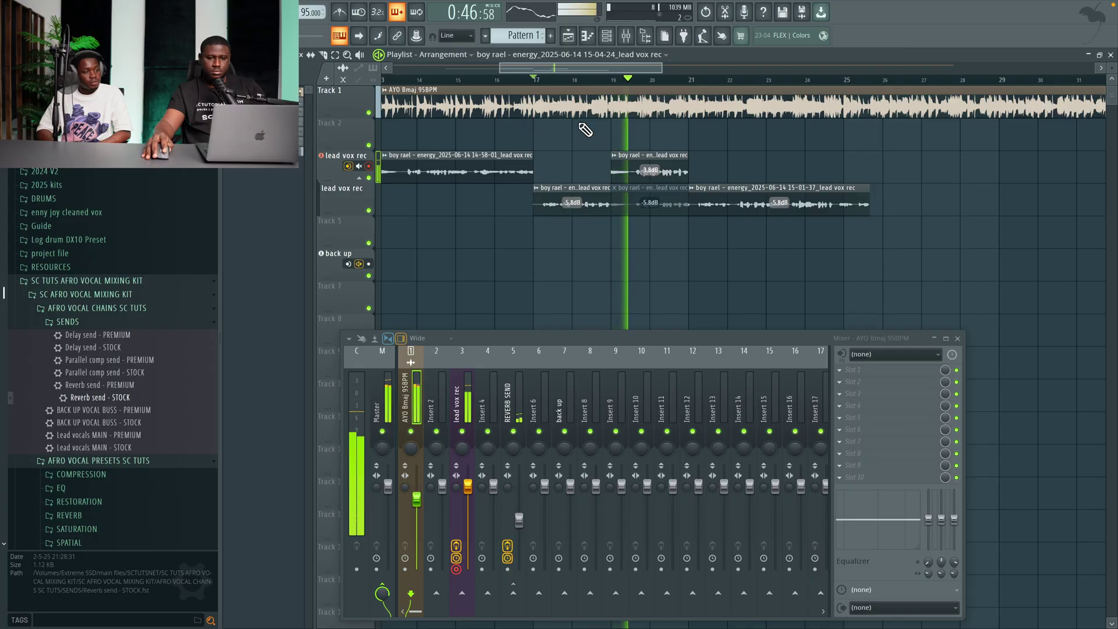
{"action": "scroll", "coordinate": [604, 152], "scroll_direction": "up", "scroll_amount": 3}
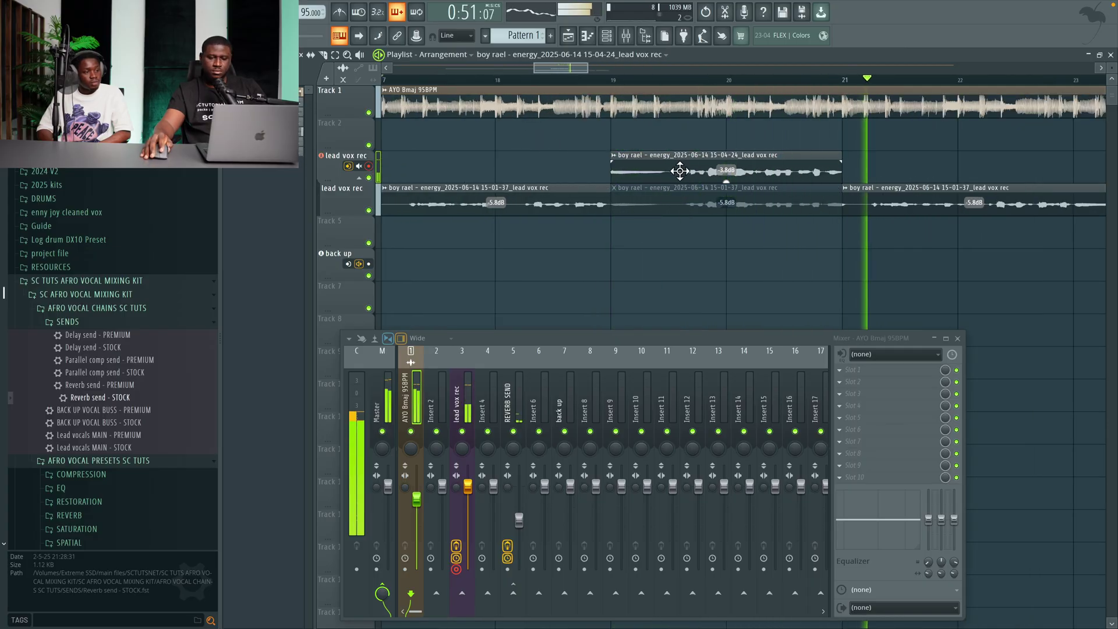
{"action": "key", "text": "space"}
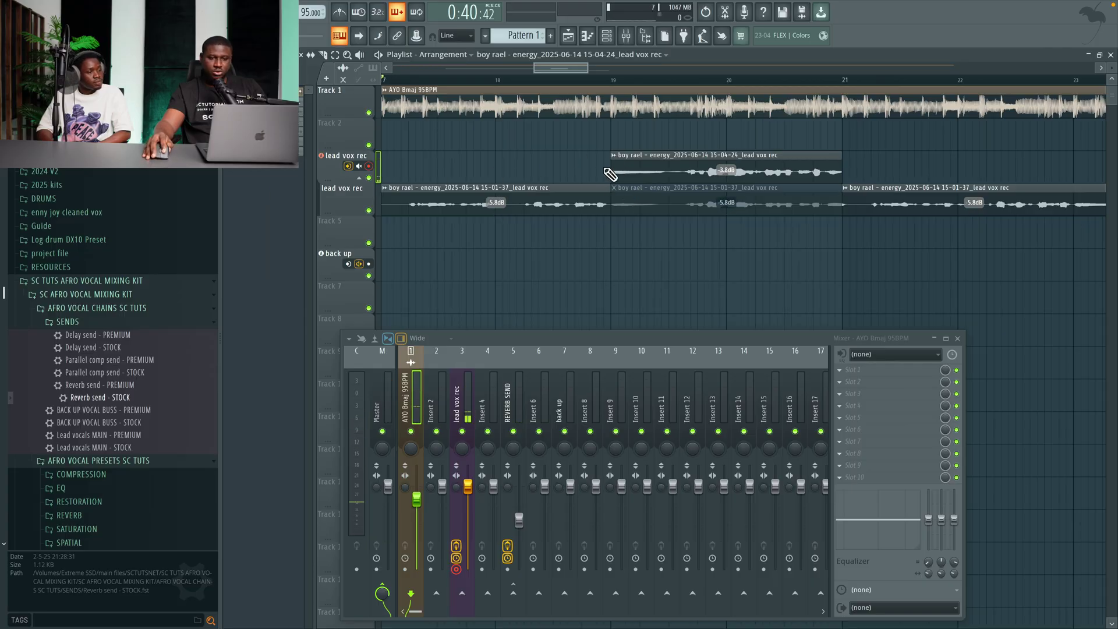
Trim the replacement clip's start to about bar 19.5, delete the muted slice, and extend the preceding clip up to it
{"action": "left_click_drag", "start_coordinate": [622, 177], "coordinate": [665, 184]}
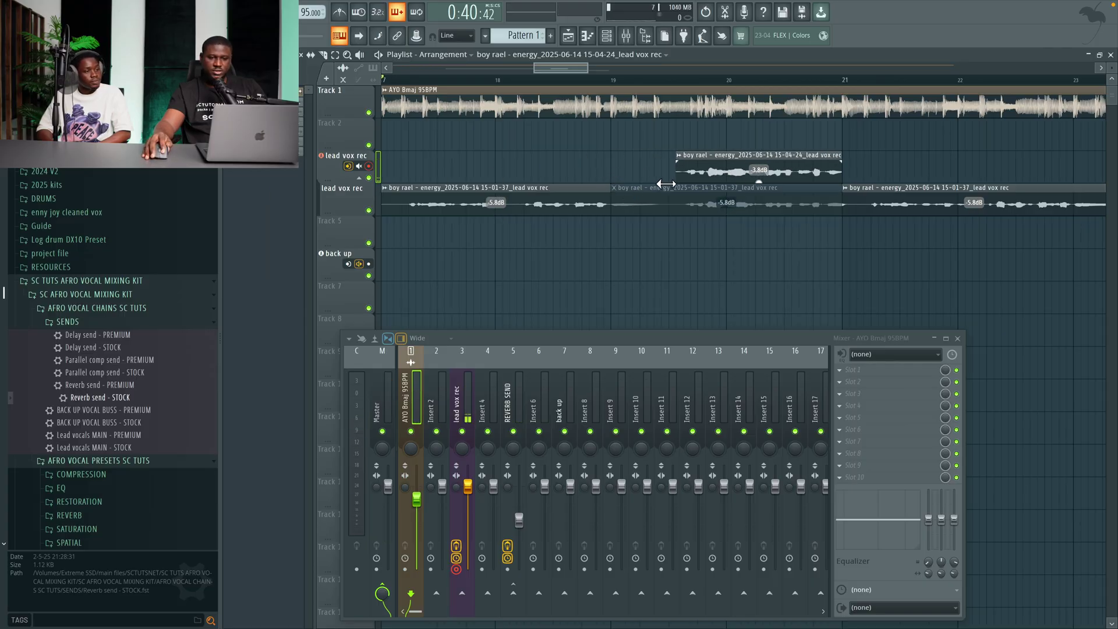
{"action": "right_click", "coordinate": [622, 198]}
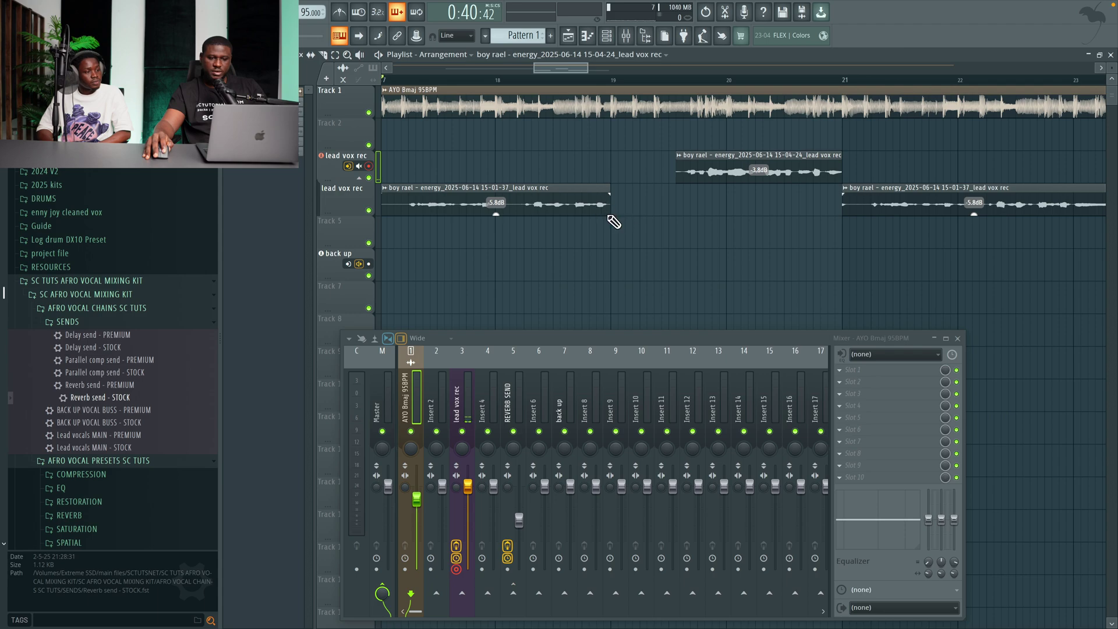
{"action": "left_click_drag", "start_coordinate": [605, 209], "coordinate": [677, 215]}
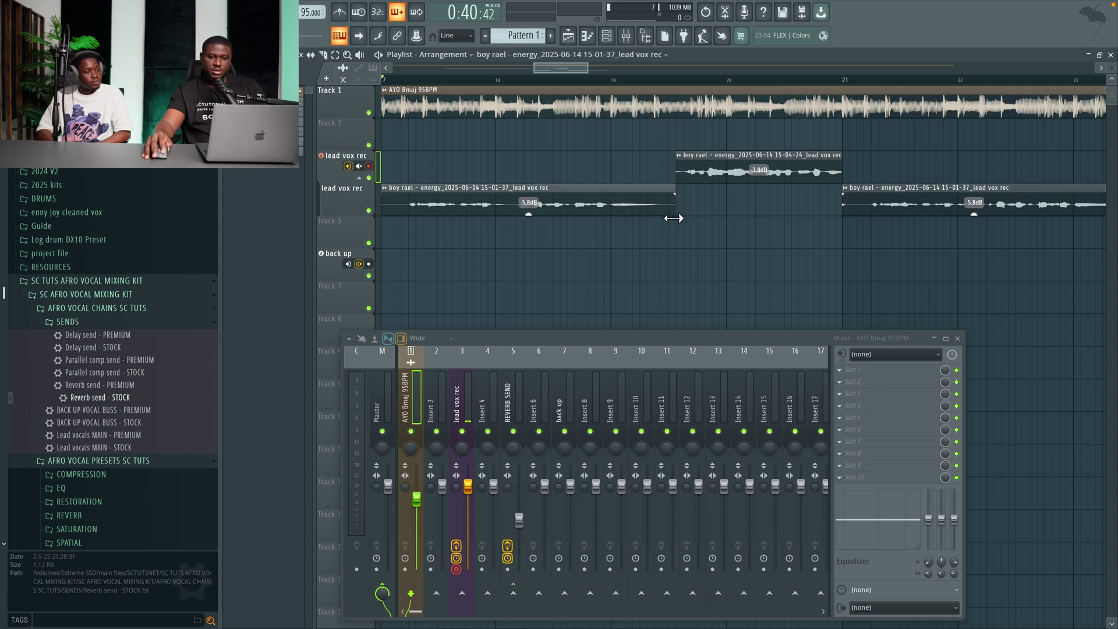
{"action": "scroll", "coordinate": [686, 227], "scroll_direction": "down", "scroll_amount": 4}
{"action": "key", "text": "space"}
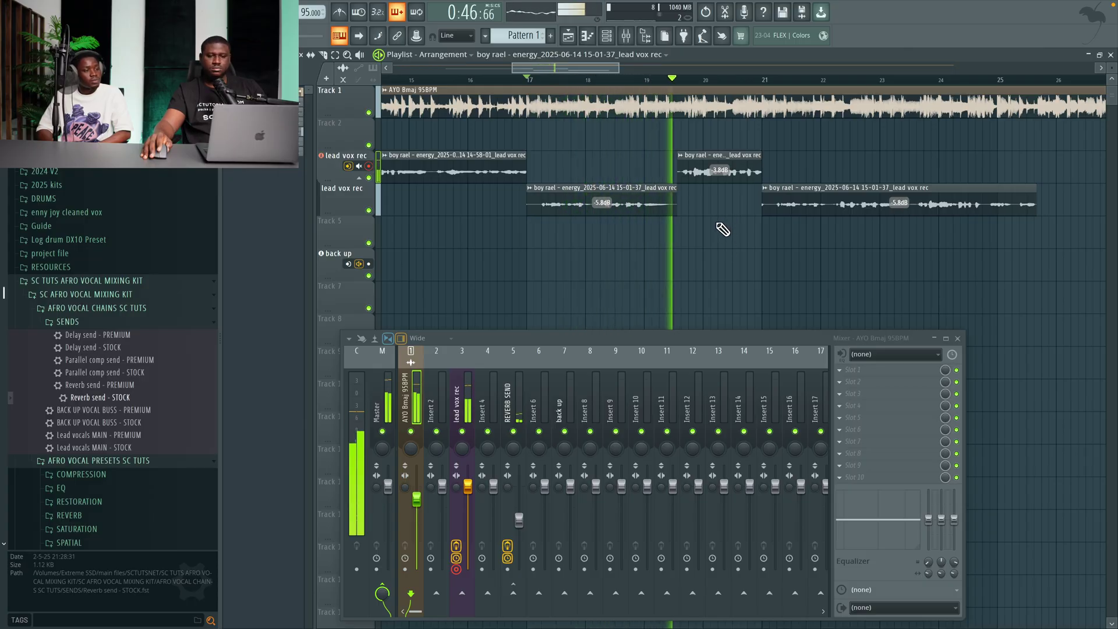
Add a short fade-in to the replacement clip, and shorten the preceding clip with a fade-out at its end
{"action": "scroll", "coordinate": [699, 204], "scroll_direction": "up", "scroll_amount": 4}
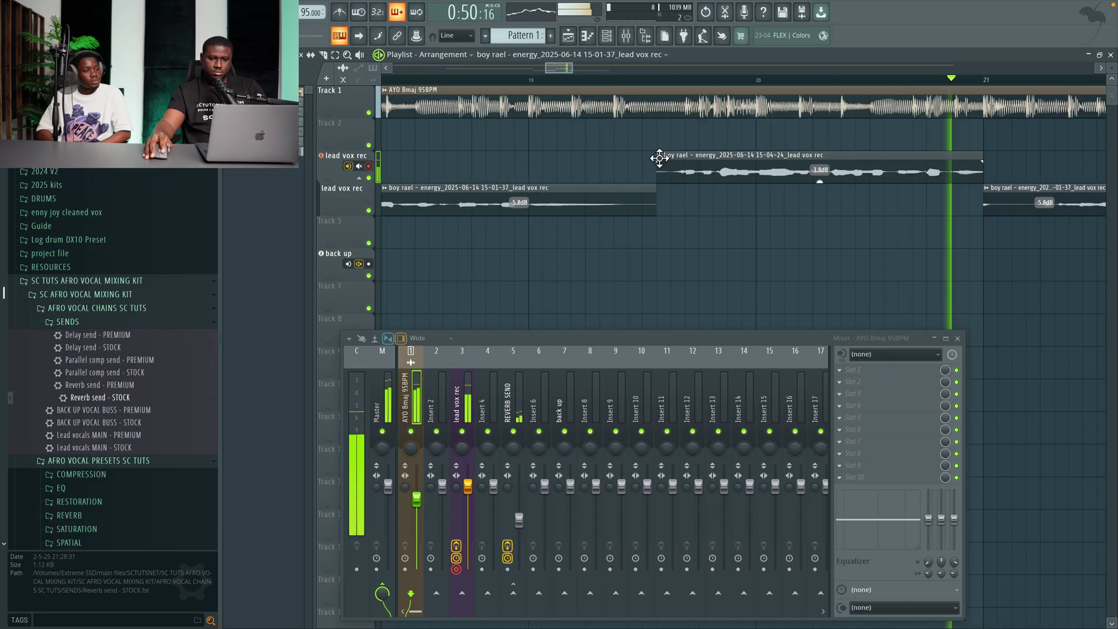
{"action": "key", "text": "space"}
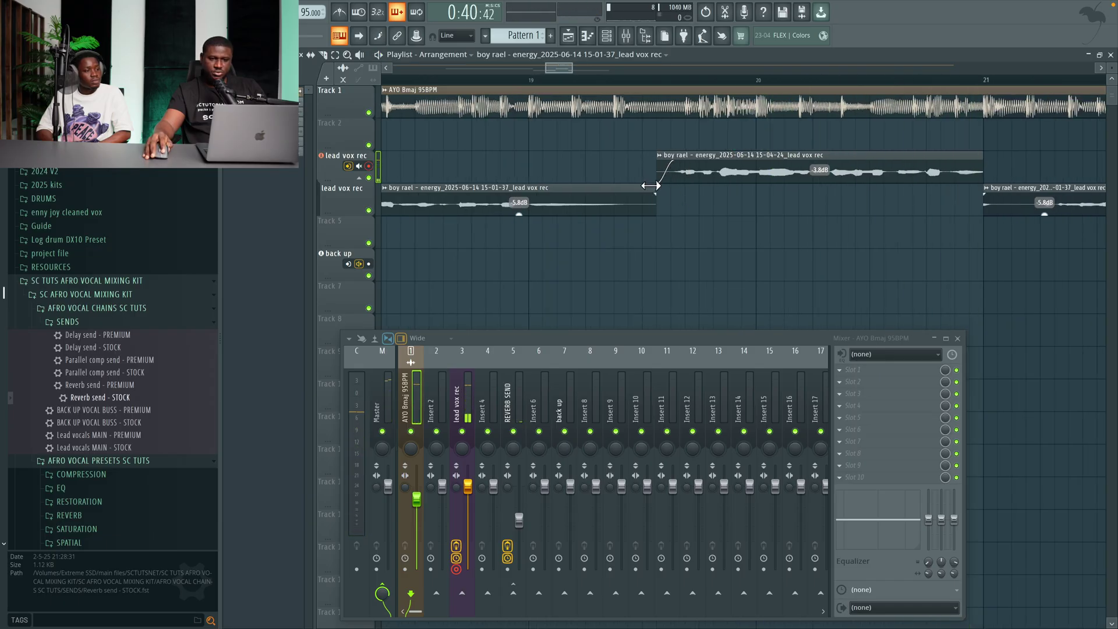
{"action": "scroll", "coordinate": [605, 186], "scroll_direction": "up", "scroll_amount": 2}
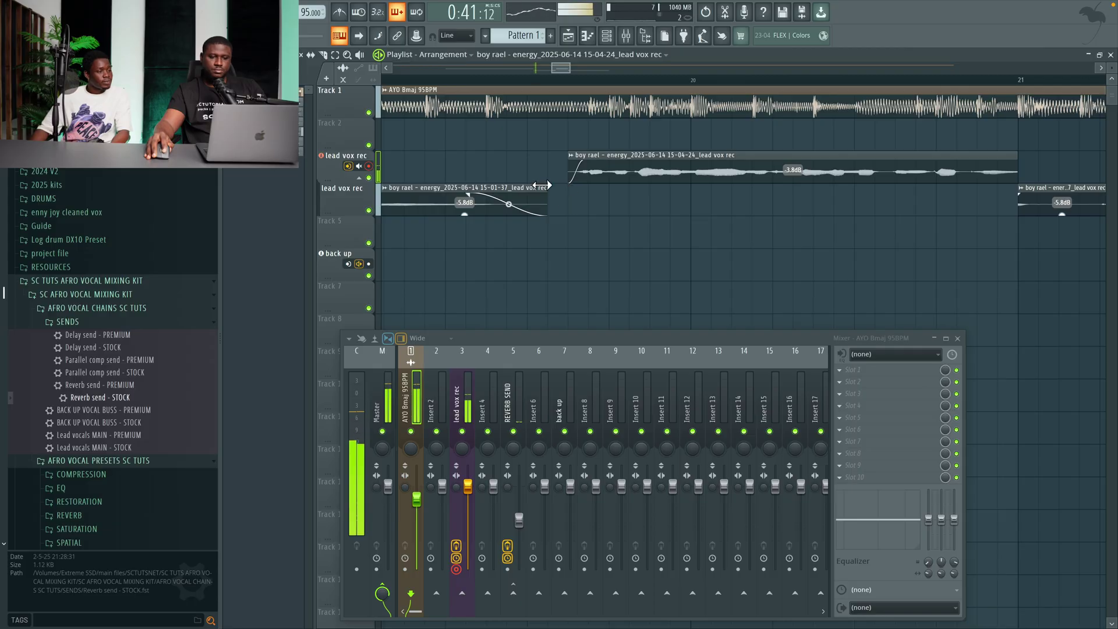
{"action": "scroll", "coordinate": [576, 193], "scroll_direction": "down", "scroll_amount": 3}
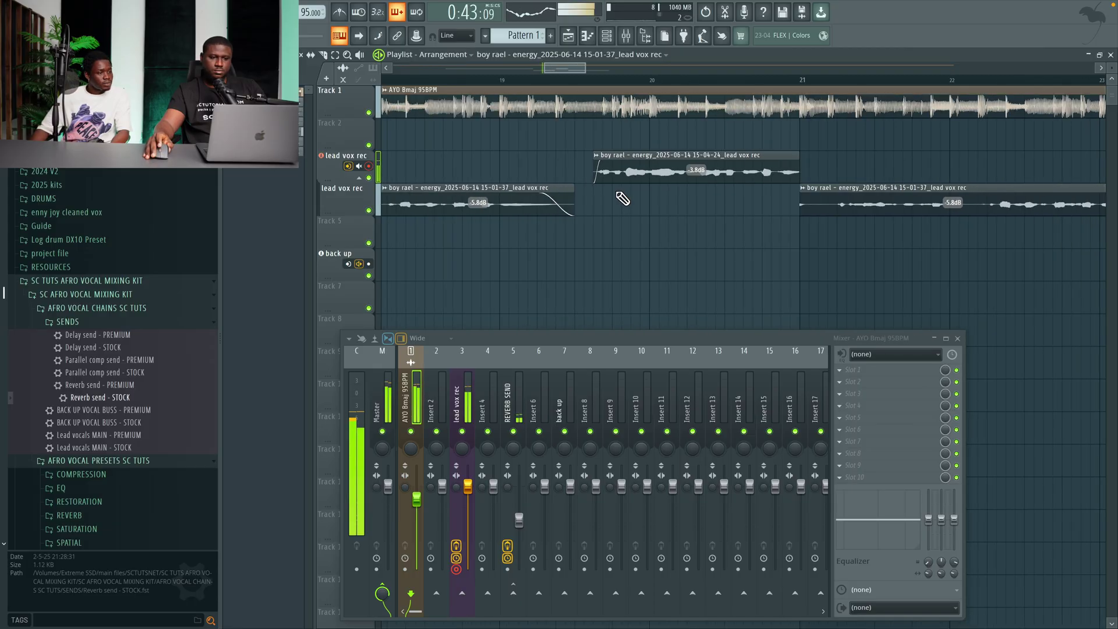
{"action": "scroll", "coordinate": [506, 158], "scroll_direction": "down", "scroll_amount": 1}
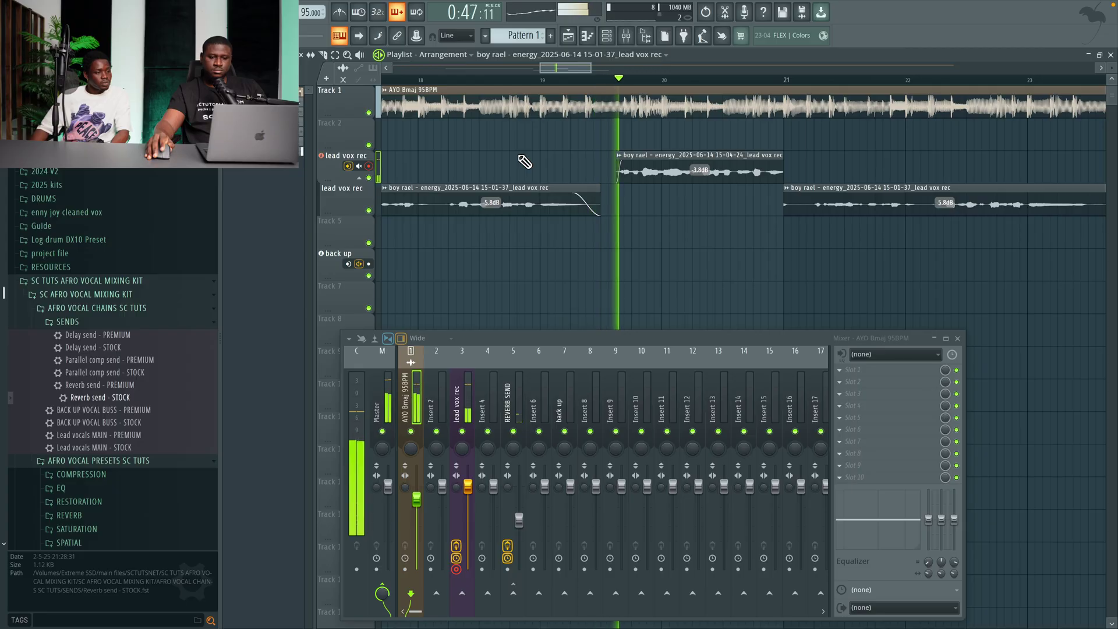
{"action": "scroll", "coordinate": [615, 178], "scroll_direction": "down", "scroll_amount": 1}
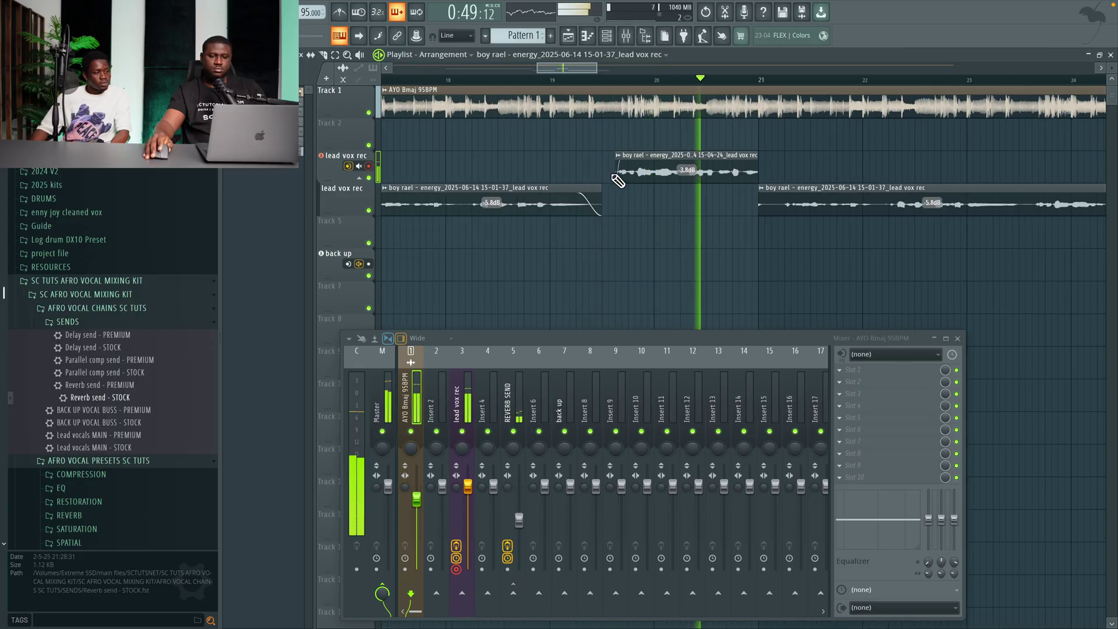
{"action": "scroll", "coordinate": [658, 189], "scroll_direction": "down", "scroll_amount": 1}
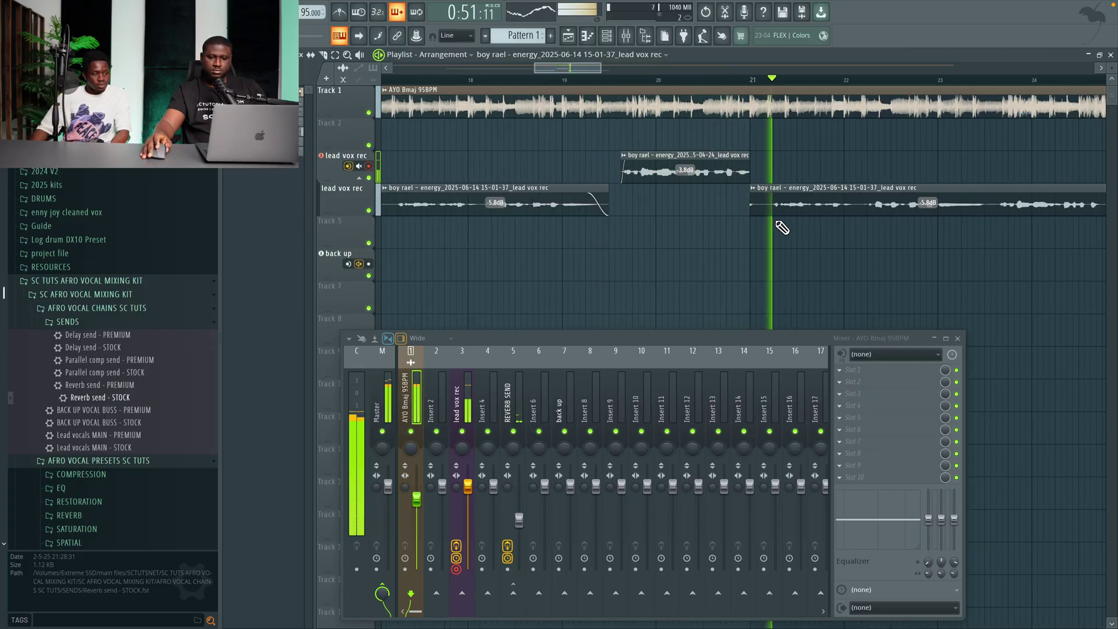
Shift the join between the replacement clip and the following clip slightly past bar 21, and play the transition
{"action": "scroll", "coordinate": [769, 227], "scroll_direction": "up", "scroll_amount": 3}
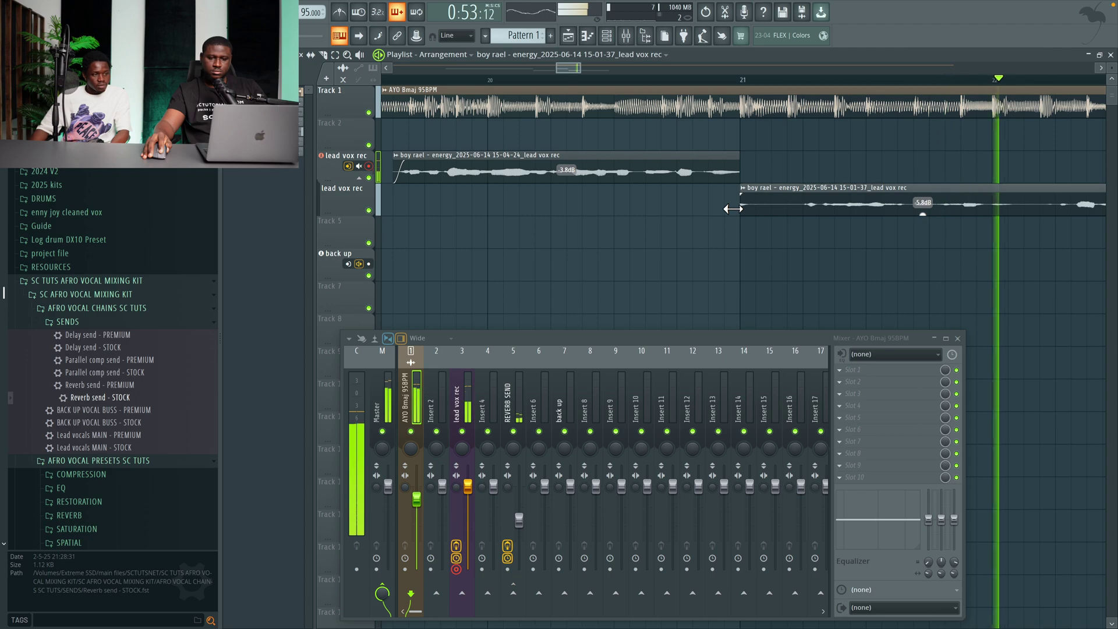
{"action": "left_click_drag", "start_coordinate": [733, 208], "coordinate": [748, 206]}
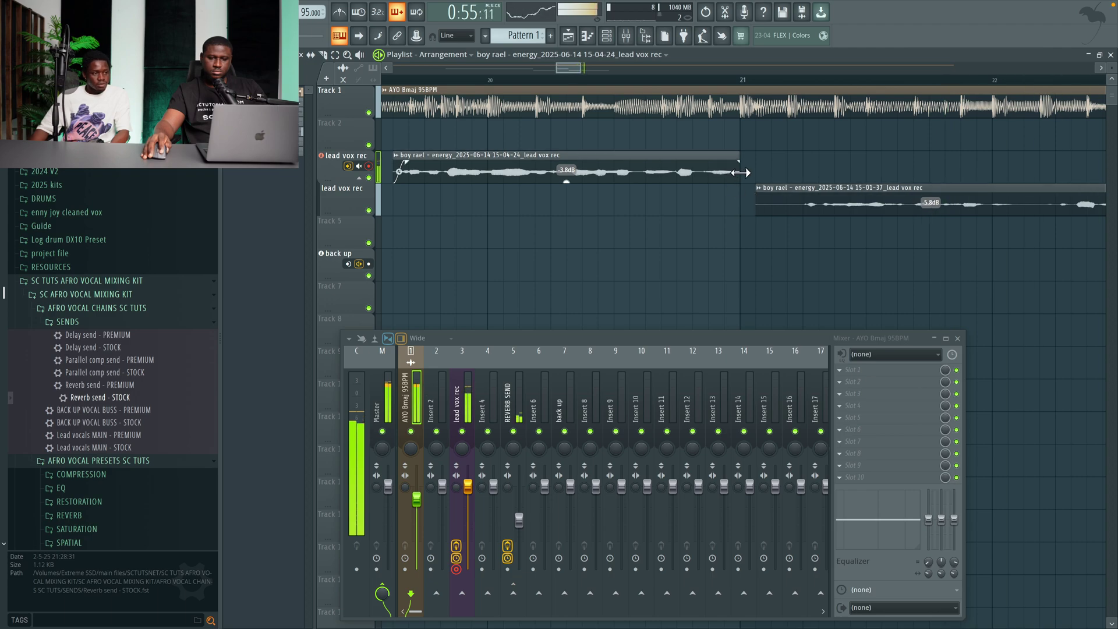
{"action": "left_click", "coordinate": [615, 83]}
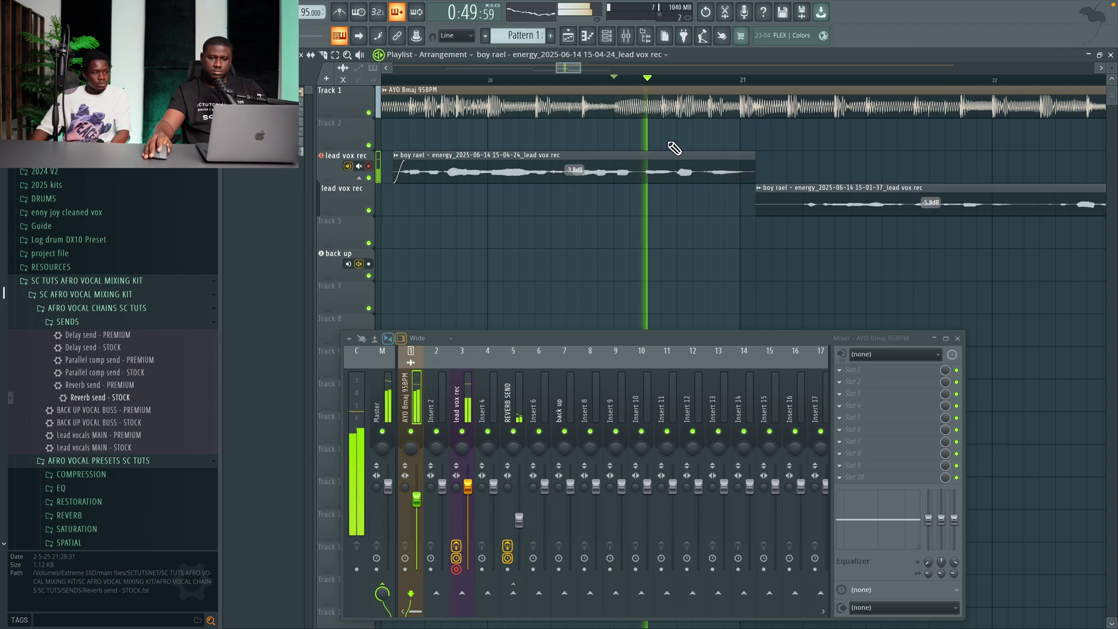
{"action": "scroll", "coordinate": [670, 146], "scroll_direction": "down", "scroll_amount": 2}
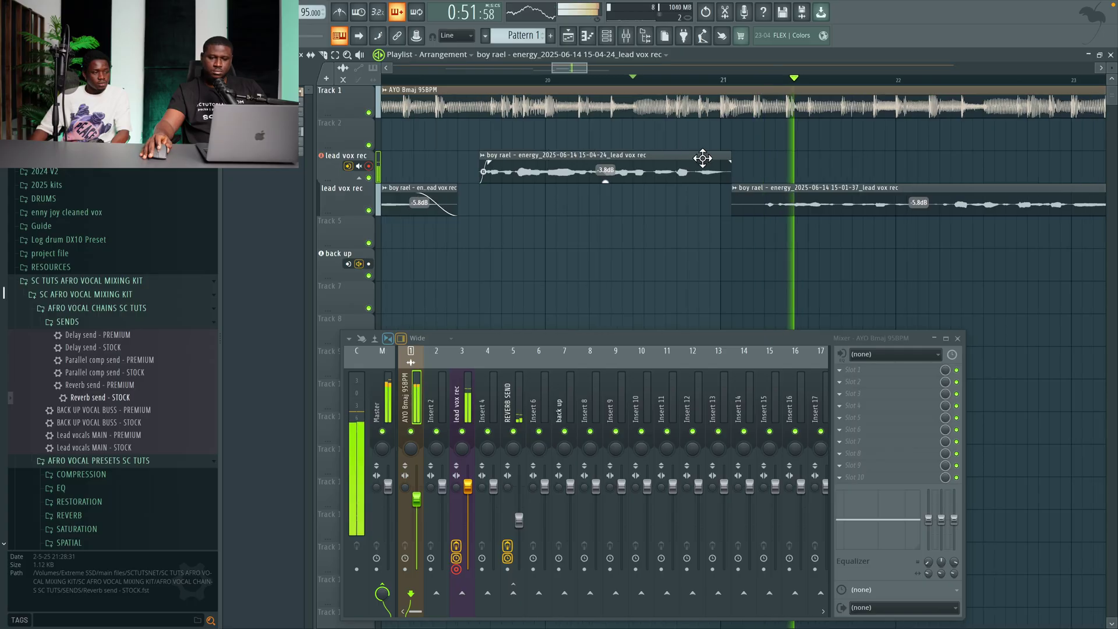
{"action": "scroll", "coordinate": [717, 174], "scroll_direction": "down", "scroll_amount": 4}
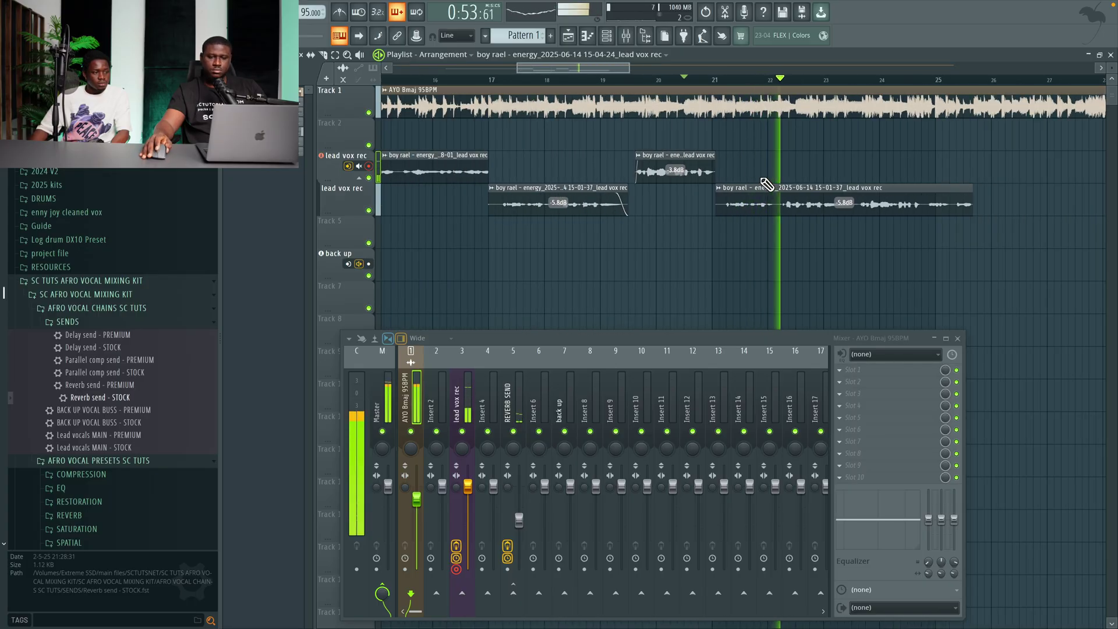
Slice the last lead clip at about bar 23.5 and mute its section from bar 21 up to the cut
{"action": "scroll", "coordinate": [763, 194], "scroll_direction": "down", "scroll_amount": 1}
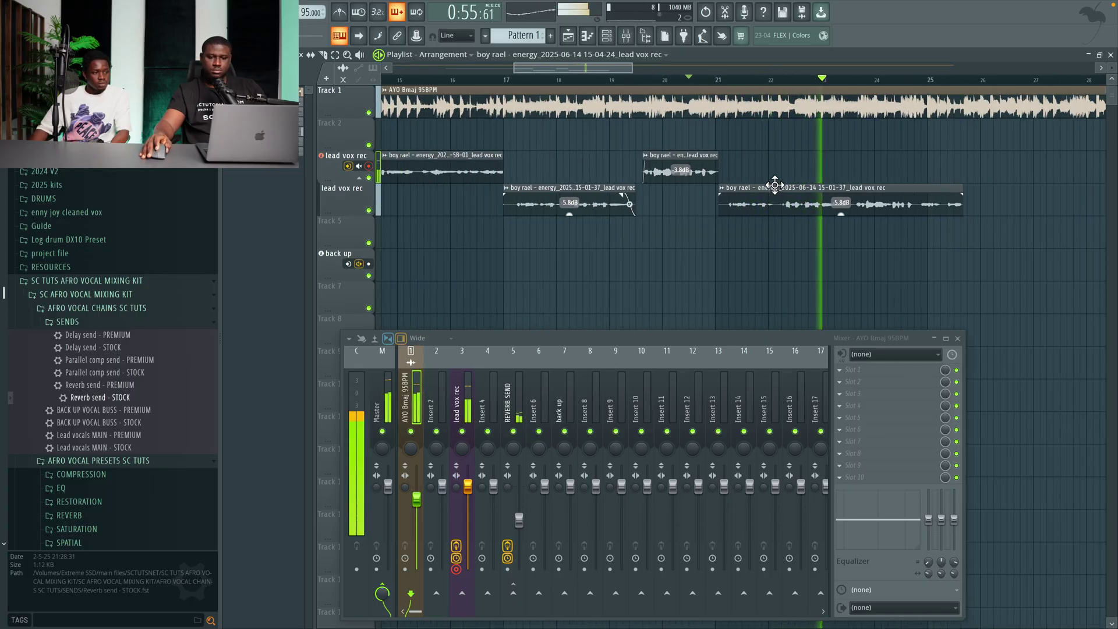
{"action": "scroll", "coordinate": [772, 188], "scroll_direction": "up", "scroll_amount": 1}
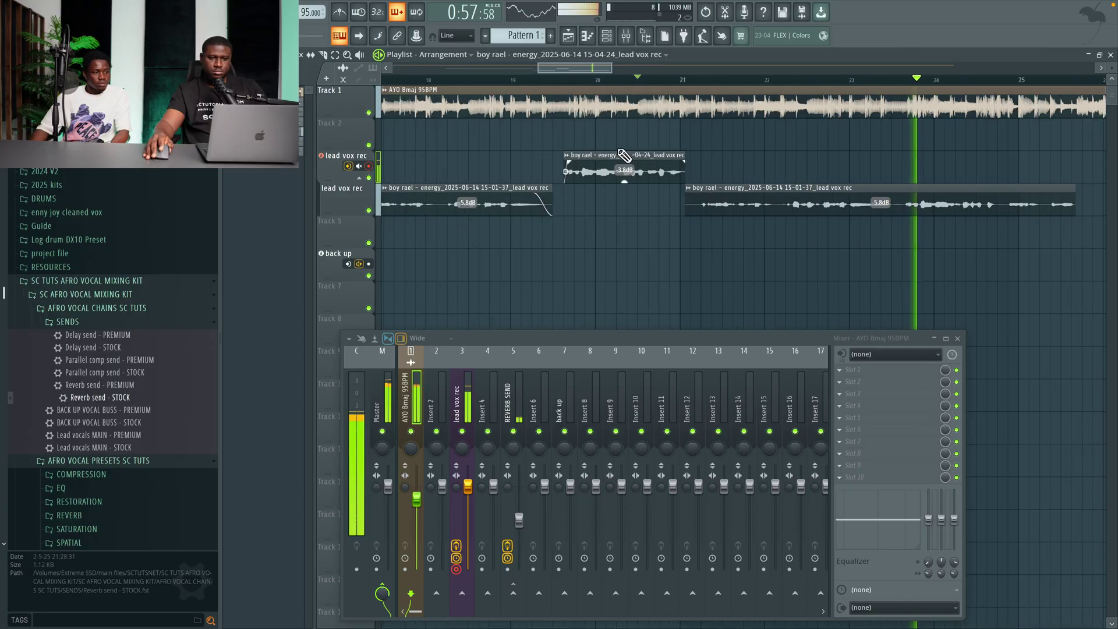
{"action": "scroll", "coordinate": [724, 170], "scroll_direction": "up", "scroll_amount": 1}
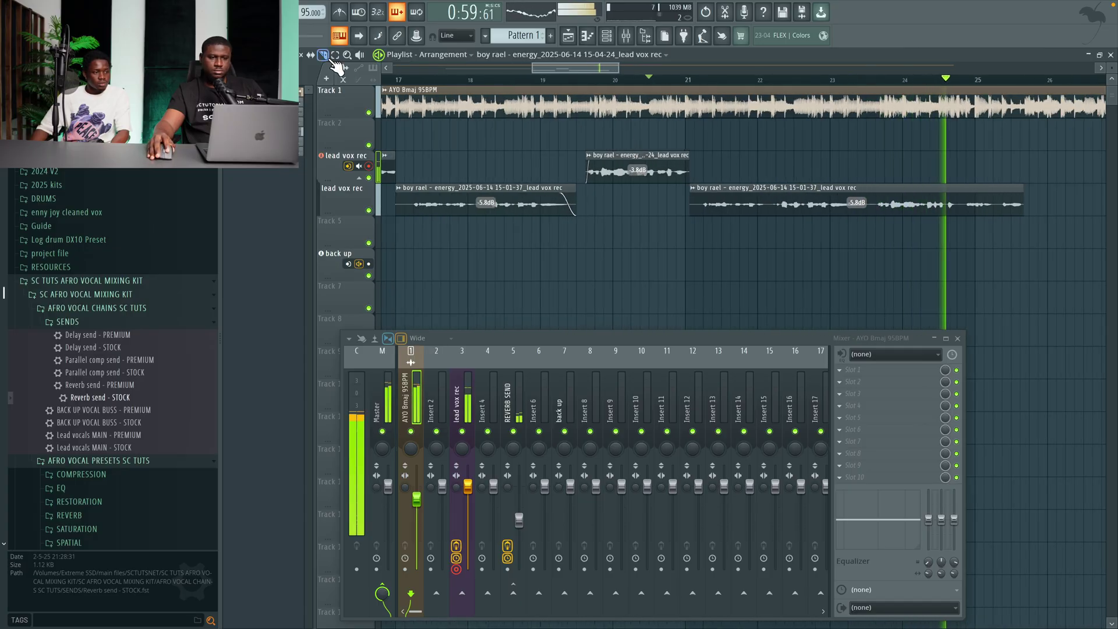
{"action": "key", "text": "space"}
{"action": "scroll", "coordinate": [841, 221], "scroll_direction": "up", "scroll_amount": 1}
{"action": "key", "text": "c"}
{"action": "scroll", "coordinate": [689, 192], "scroll_direction": "down", "scroll_amount": 2}
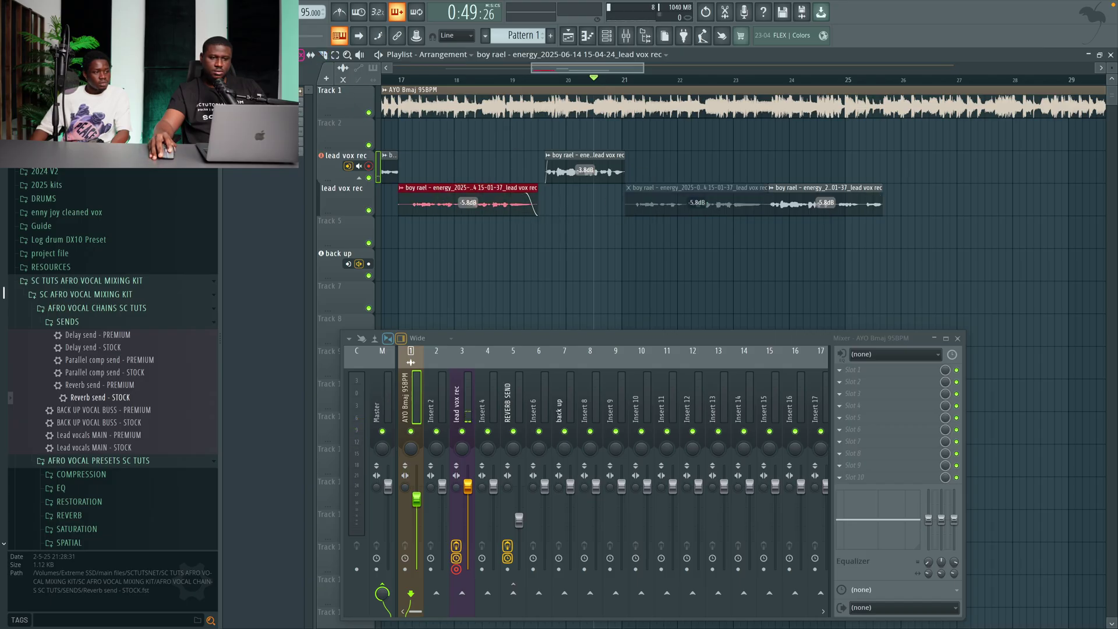
Record a replacement phrase from bar 21 to about bar 23.5 at -5.8 dB with a fade-out, and play back the edited lead
{"action": "left_click", "coordinate": [240, 54]}
{"action": "left_click", "coordinate": [247, 234]}
{"action": "left_click_drag", "start_coordinate": [443, 209], "coordinate": [666, 174]}
{"action": "key", "text": "space"}
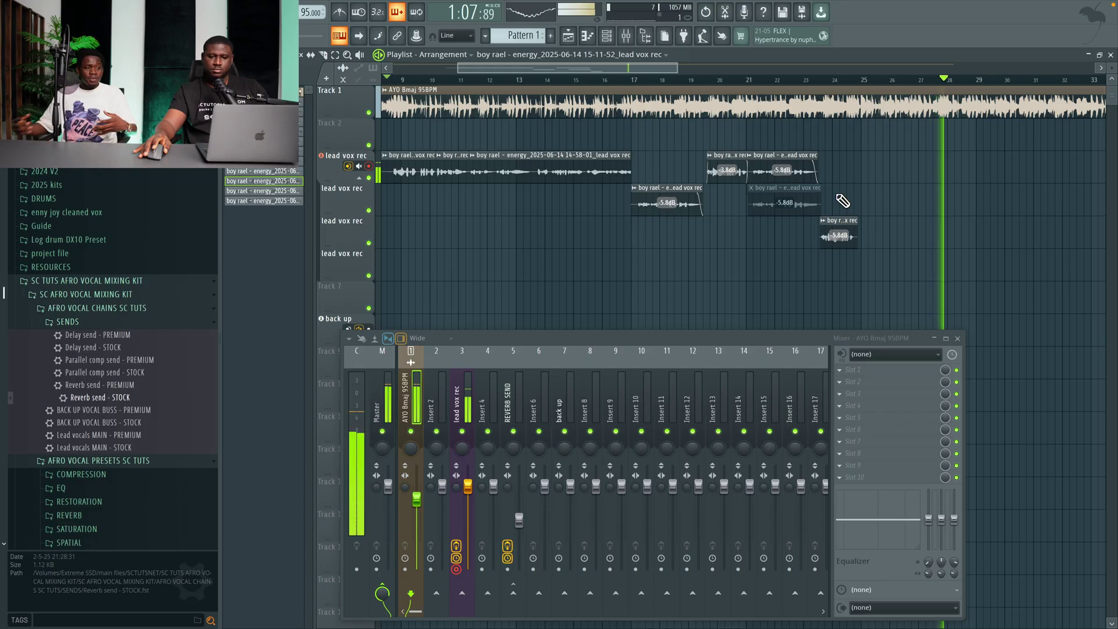
{"action": "scroll", "coordinate": [859, 207], "scroll_direction": "down", "scroll_amount": 1}
{"action": "scroll", "coordinate": [859, 207], "scroll_direction": "down", "scroll_amount": 3}
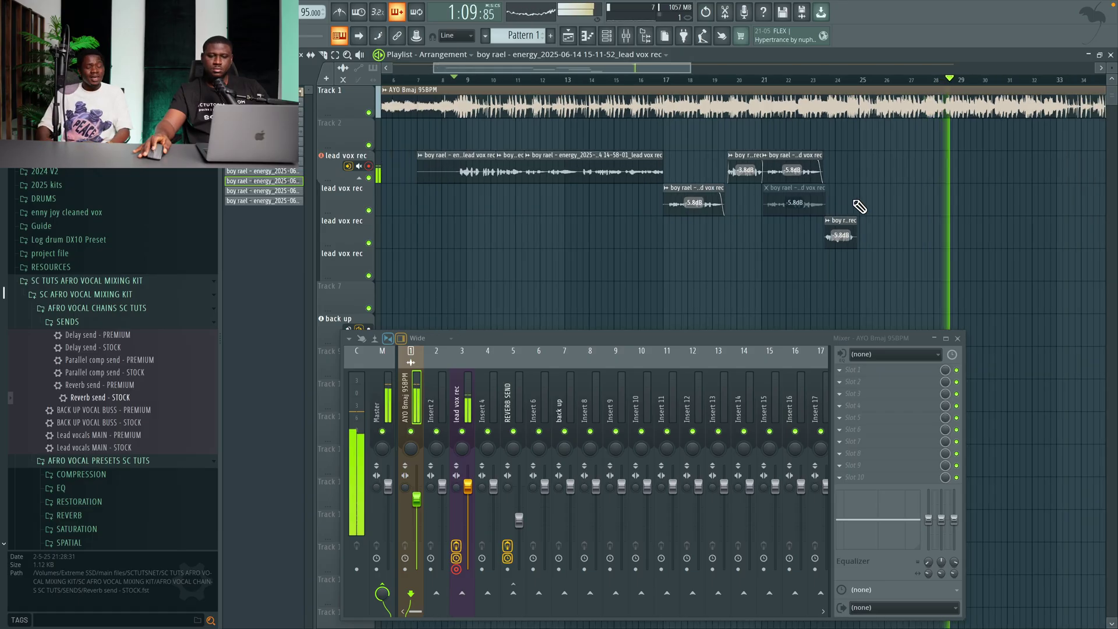
Play back the edited lead past its last clip, and replay the beat from about bar 24
{"action": "scroll", "coordinate": [859, 207], "scroll_direction": "down", "scroll_amount": 1}
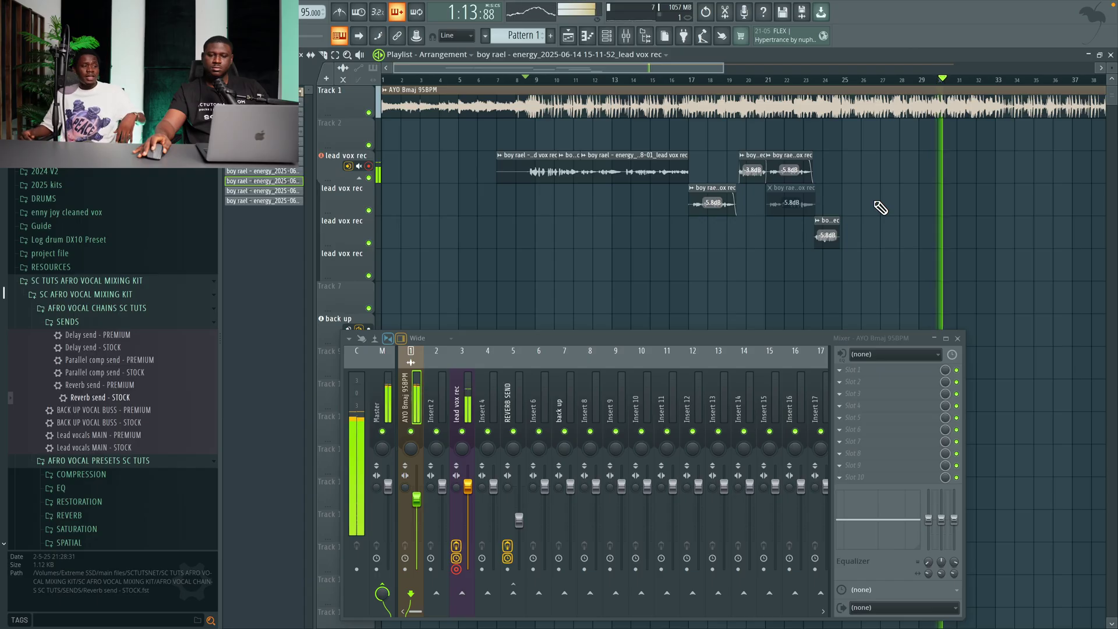
{"action": "scroll", "coordinate": [880, 208], "scroll_direction": "up", "scroll_amount": 1}
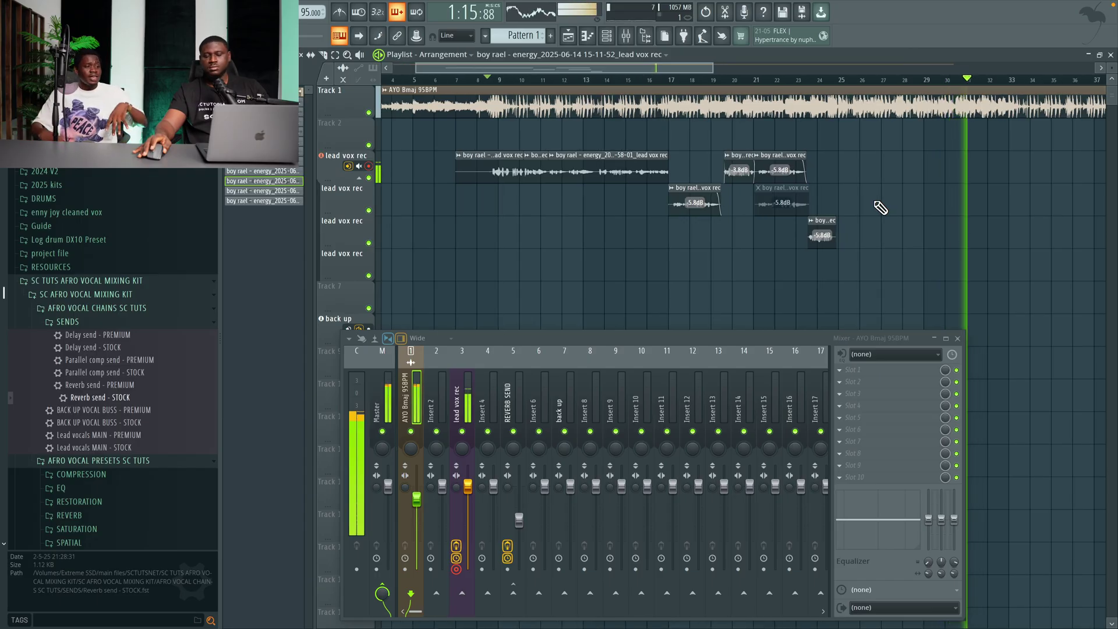
{"action": "key", "text": "space"}
{"action": "left_click", "coordinate": [822, 80]}
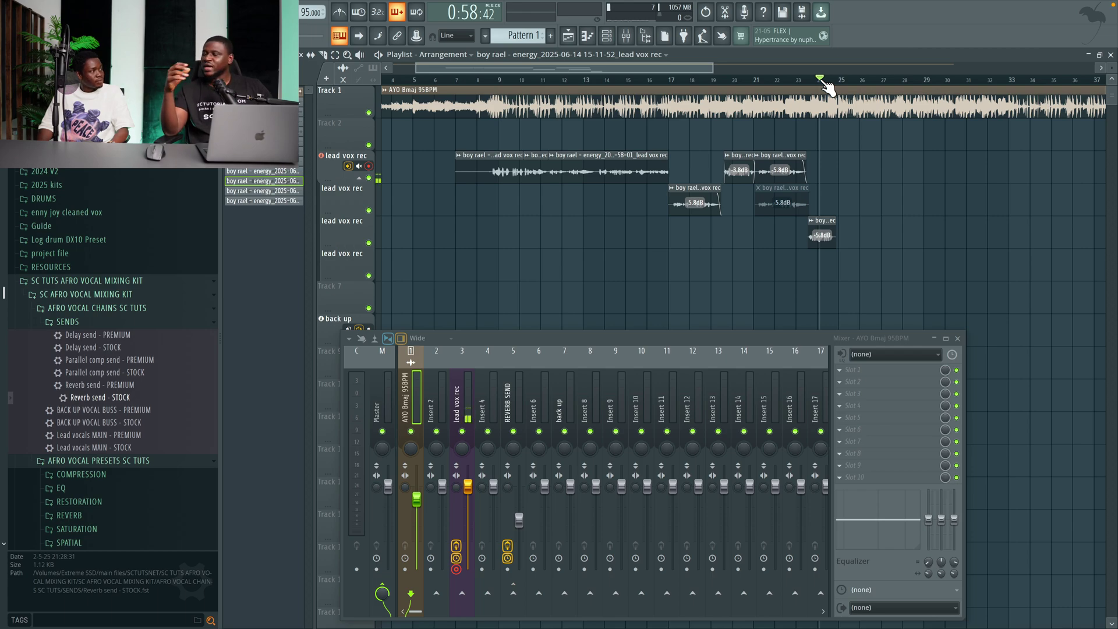
{"action": "key", "text": "space"}
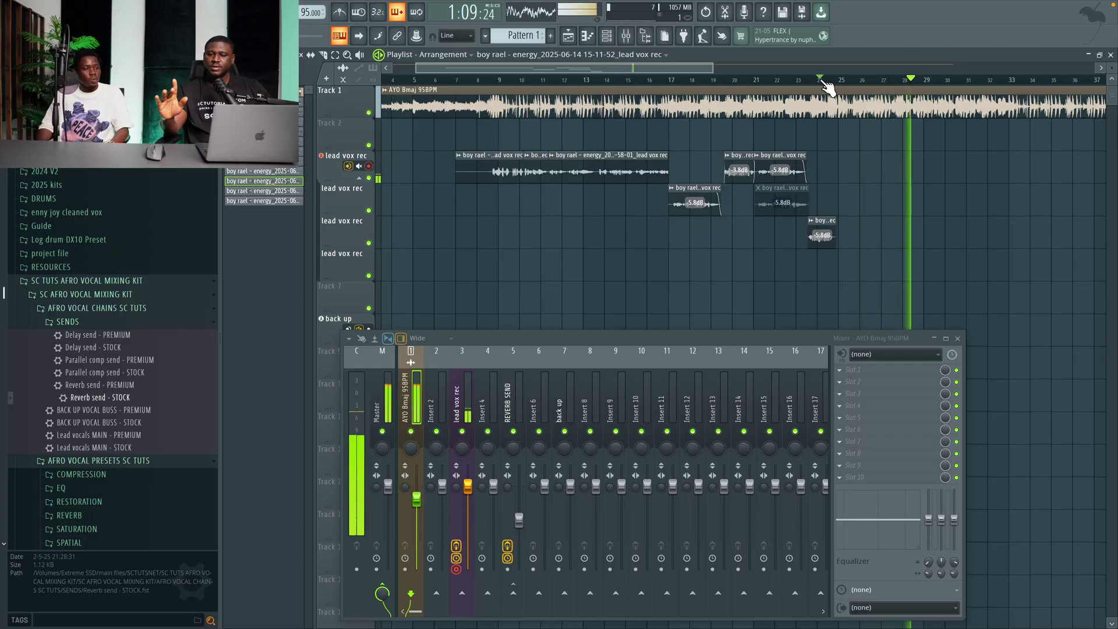
Record two overlapping lead takes from about bar 23.5 on separate lead tracks, and split the second into three phrases starting at about bar 25
{"action": "left_click", "coordinate": [827, 87]}
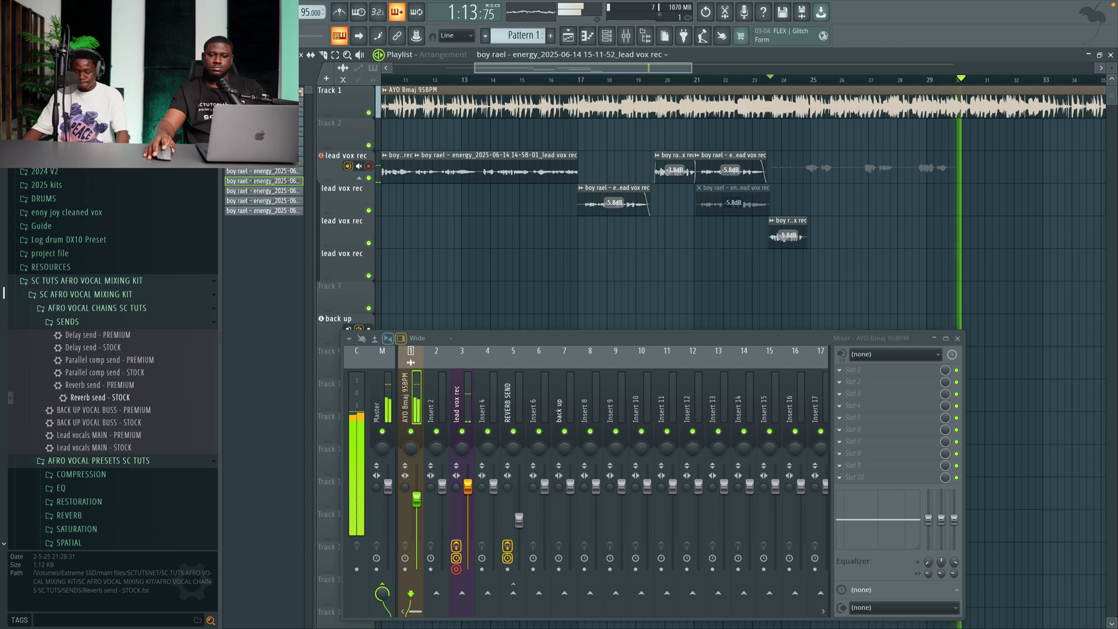
{"action": "key", "text": "space"}
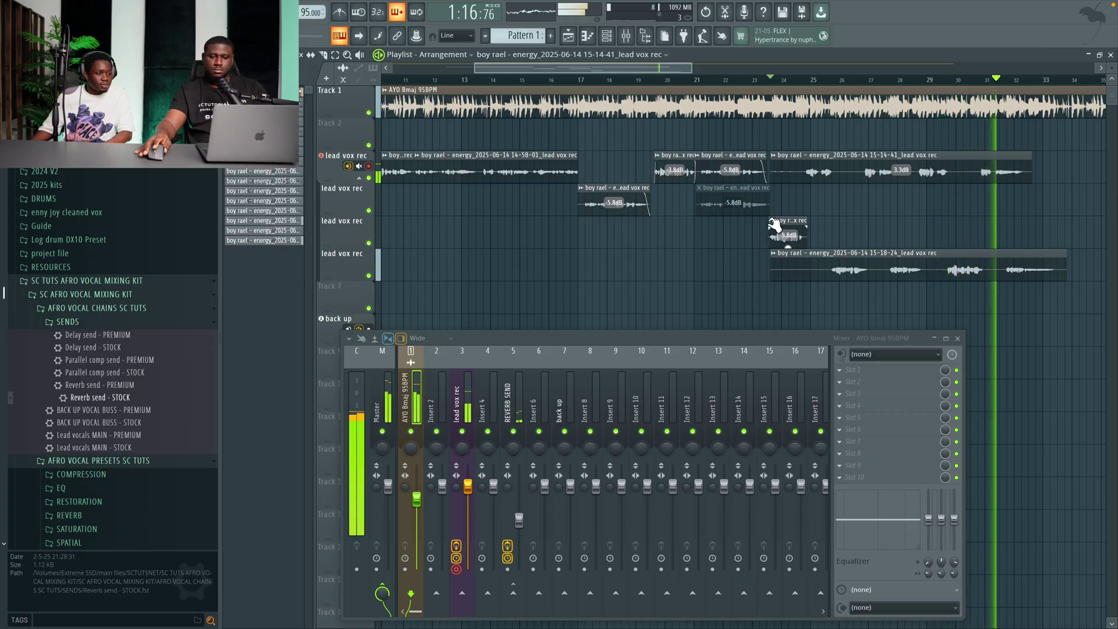
{"action": "left_click_drag", "start_coordinate": [764, 273], "coordinate": [775, 273]}
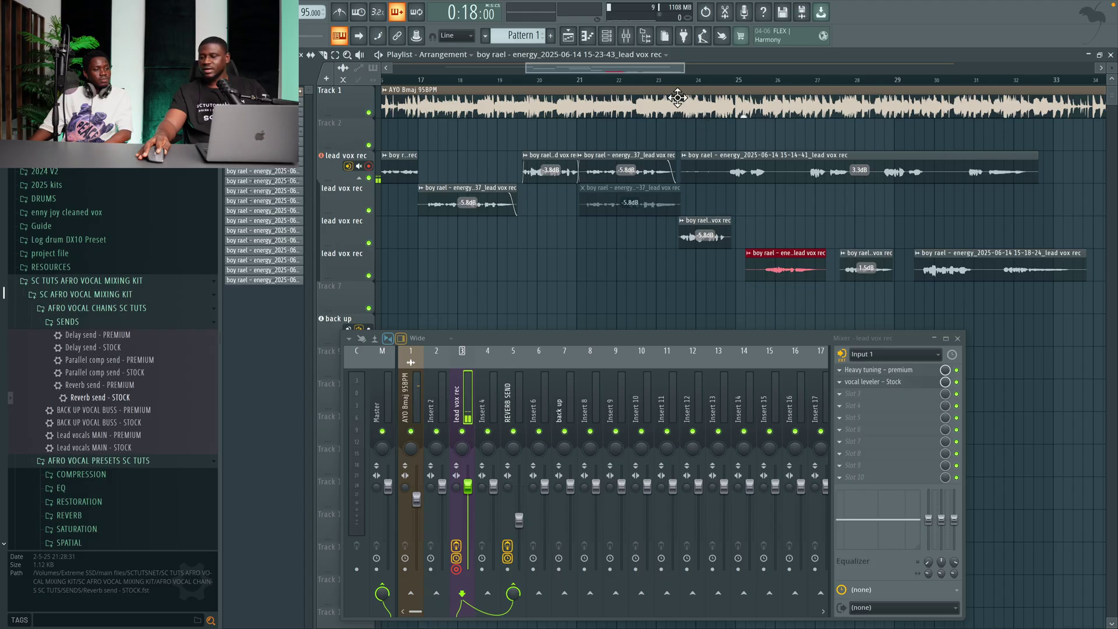
Shorten the first take to start at about bar 26.5, and record a short lead phrase at about bar 25 on the fifth lead track
{"action": "key", "text": "space"}
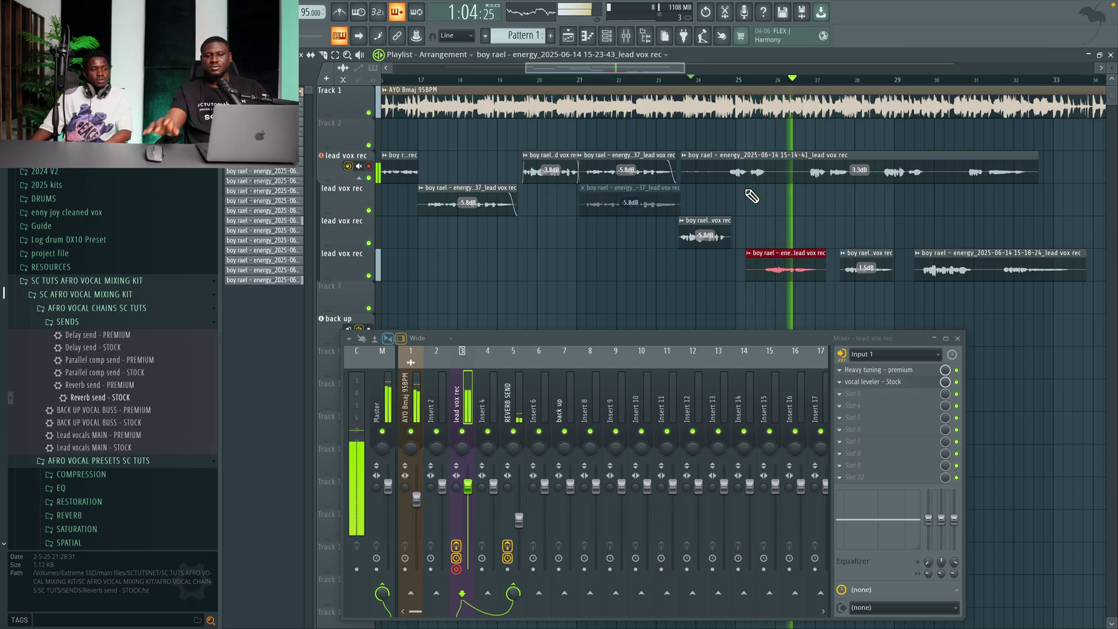
{"action": "key", "text": "space"}
{"action": "key", "text": "space"}
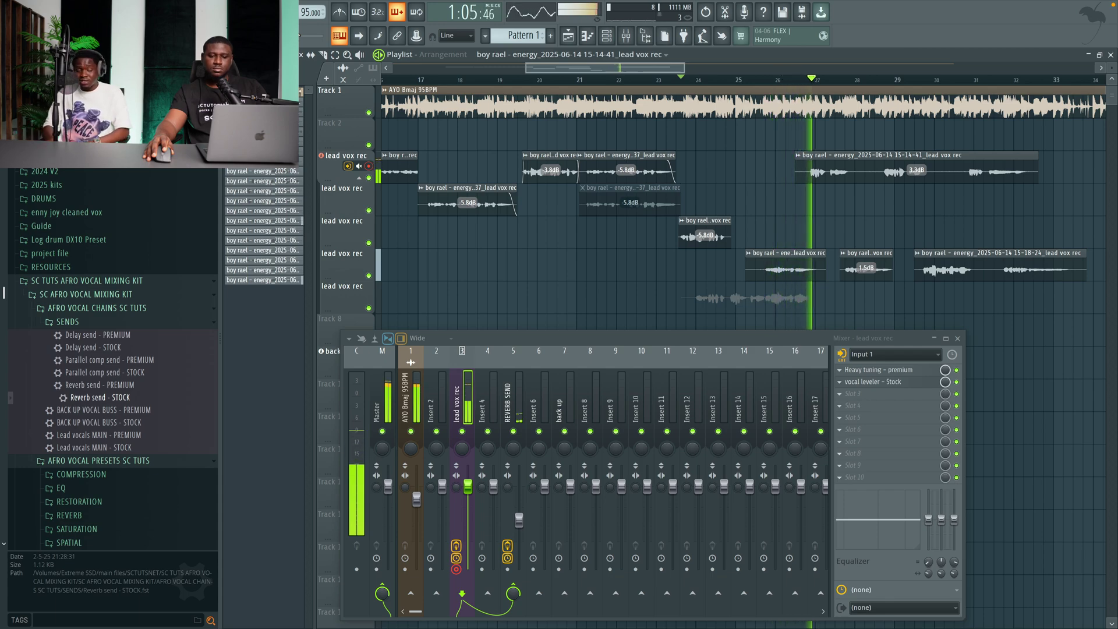
{"action": "key", "text": "space"}
{"action": "right_click", "coordinate": [699, 295]}
{"action": "key", "text": "space"}
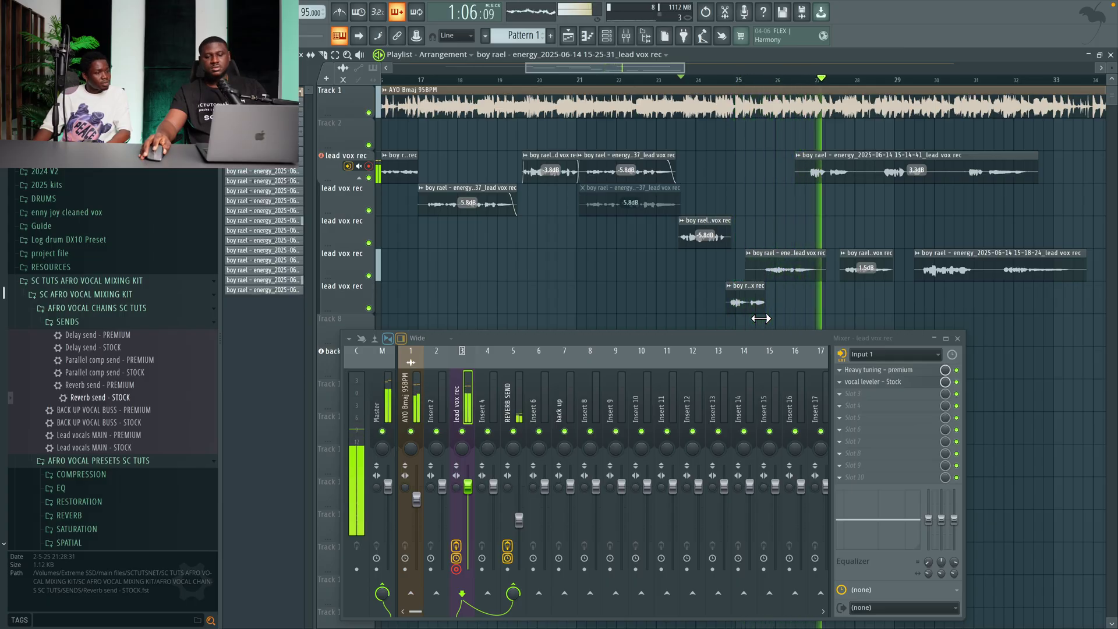
{"action": "key", "text": "space"}
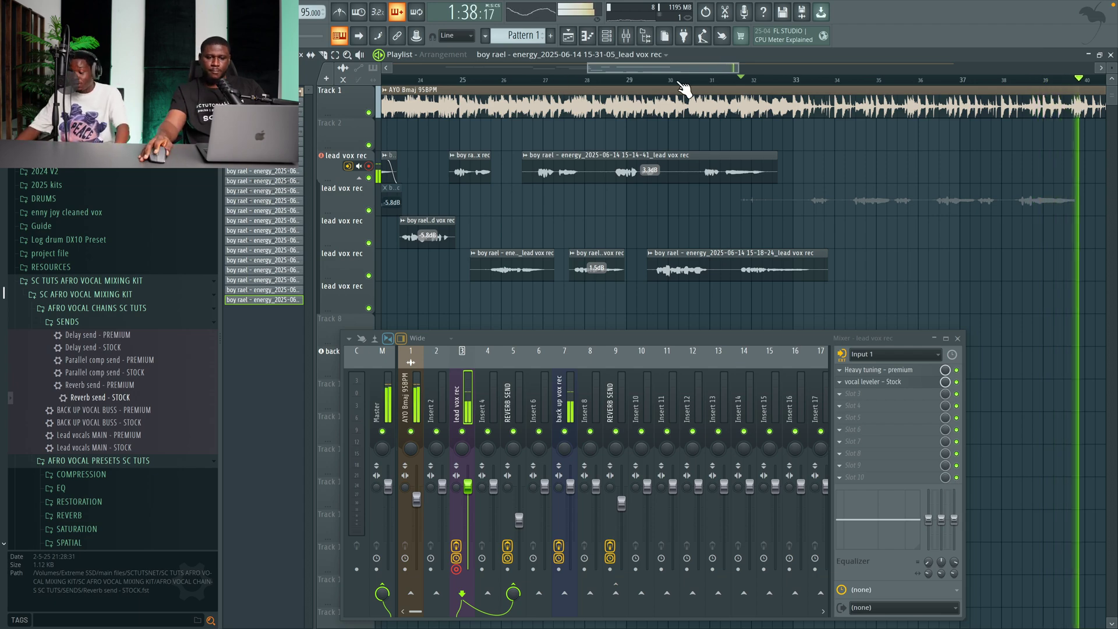
Record a lead take from bar 33 to about bar 41 on the second lead track, and arm the backup vocal track for recording
{"action": "scroll", "coordinate": [711, 90], "scroll_direction": "down", "scroll_amount": 2}
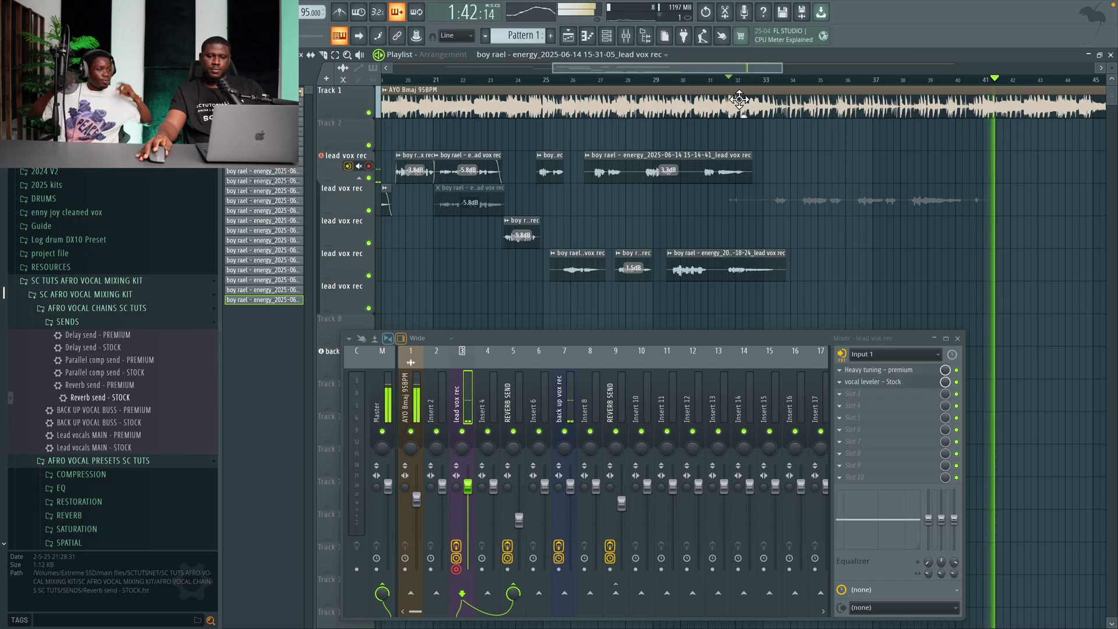
{"action": "key", "text": "space"}
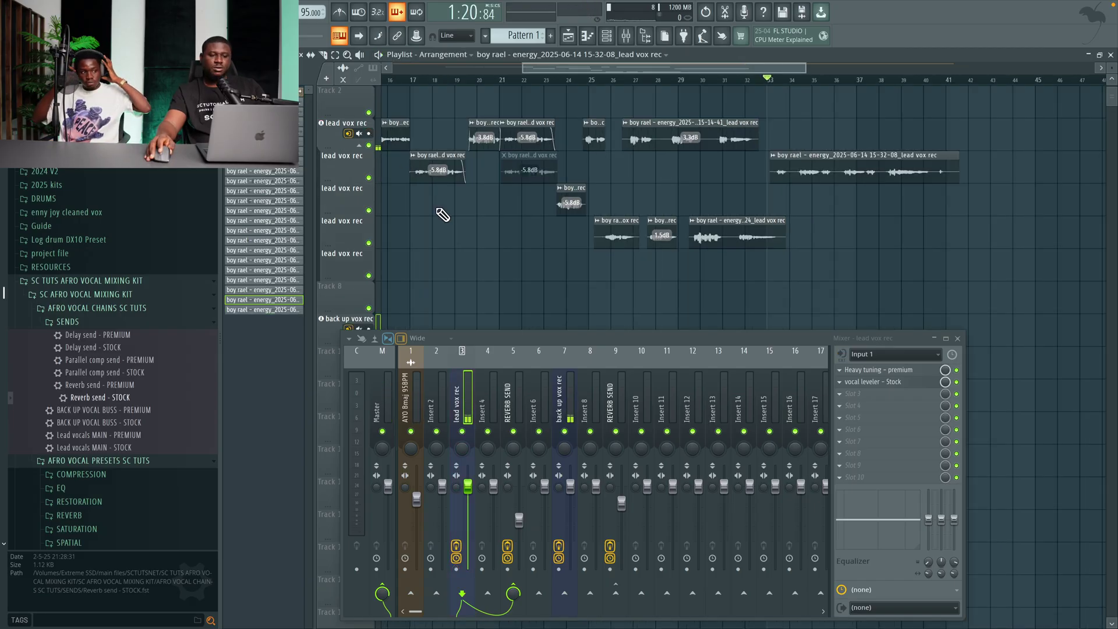
{"action": "scroll", "coordinate": [442, 215], "scroll_direction": "down", "scroll_amount": 3}
{"action": "scroll", "coordinate": [619, 250], "scroll_direction": "up", "scroll_amount": 4}
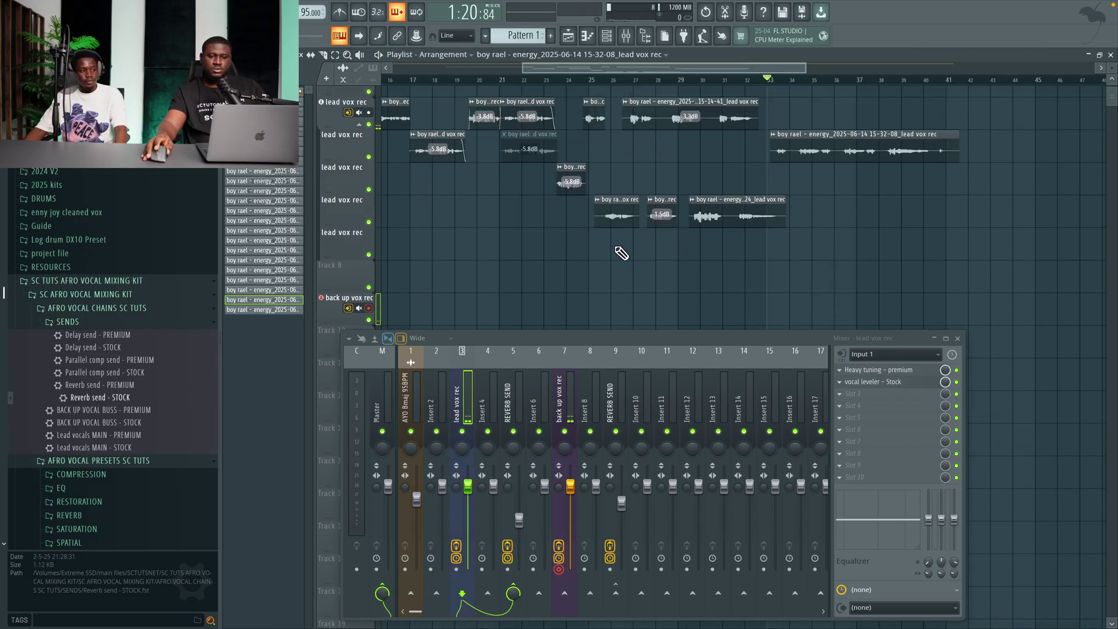
Record two backup takes from about bar 33 and a short phrase near bar 39 on stacked backup tracks, and lower the backup channel's level
{"action": "key", "text": "space"}
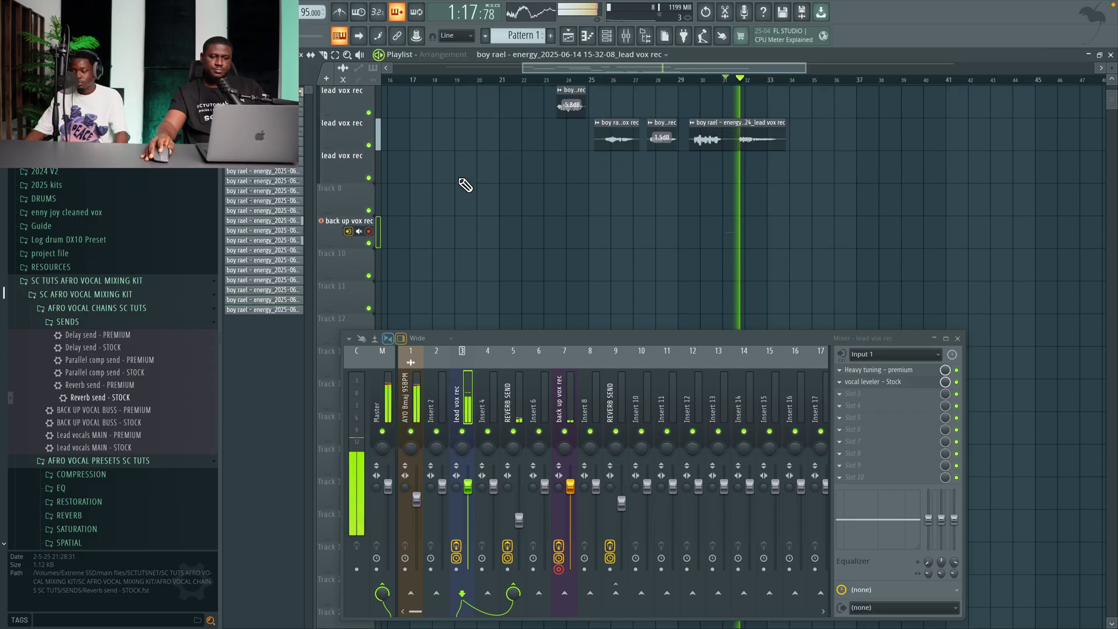
{"action": "scroll", "coordinate": [463, 184], "scroll_direction": "down", "scroll_amount": 2}
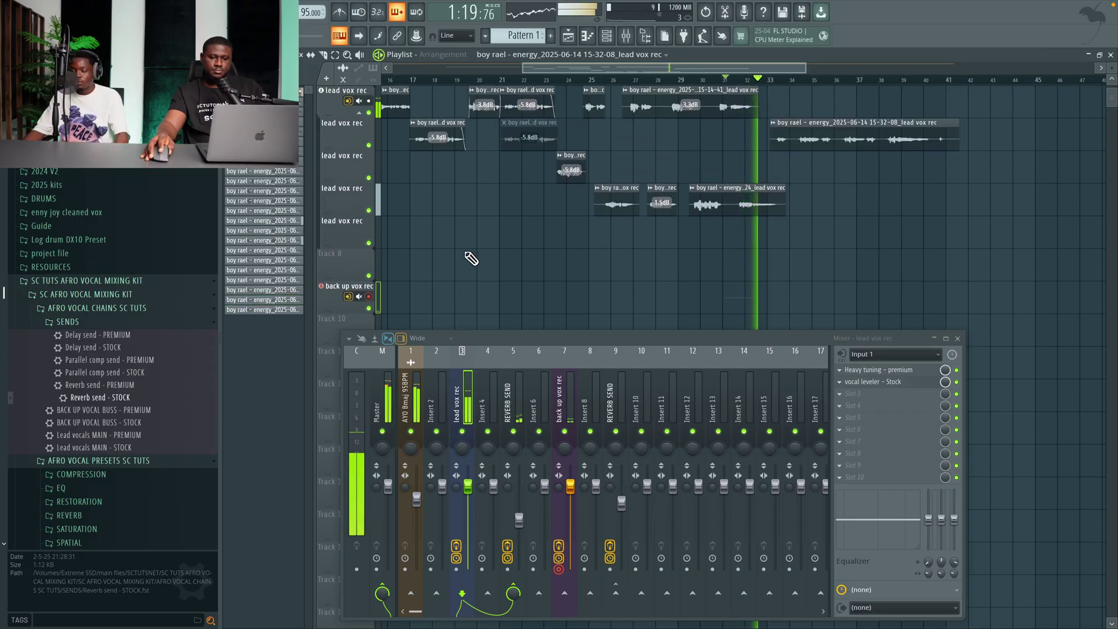
{"action": "left_click", "coordinate": [565, 382]}
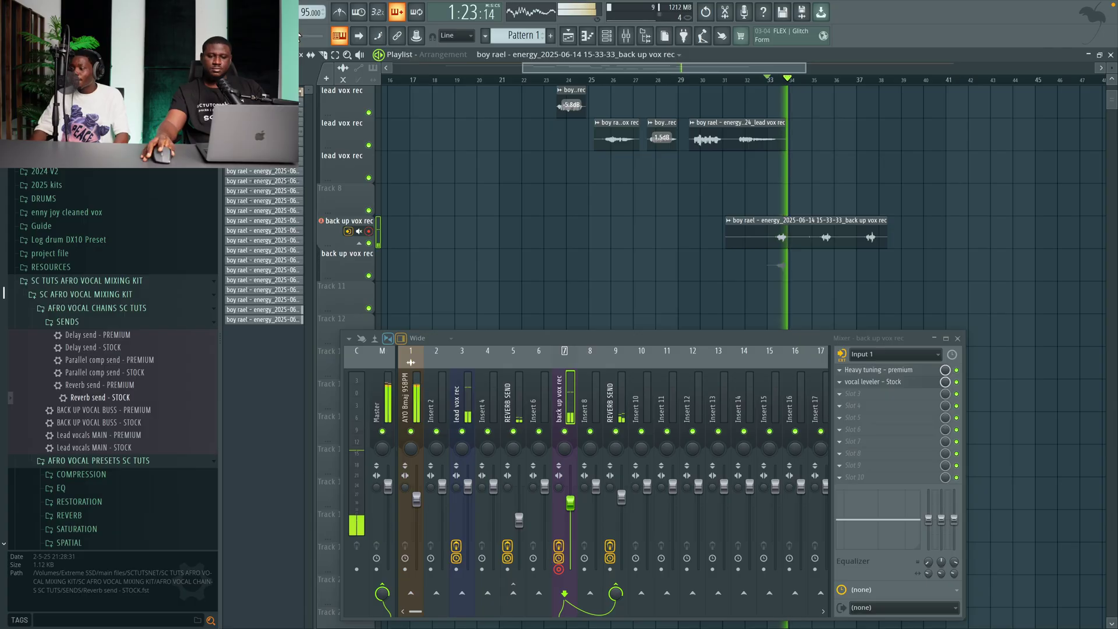
{"action": "mouse_move", "coordinate": [344, 26]}
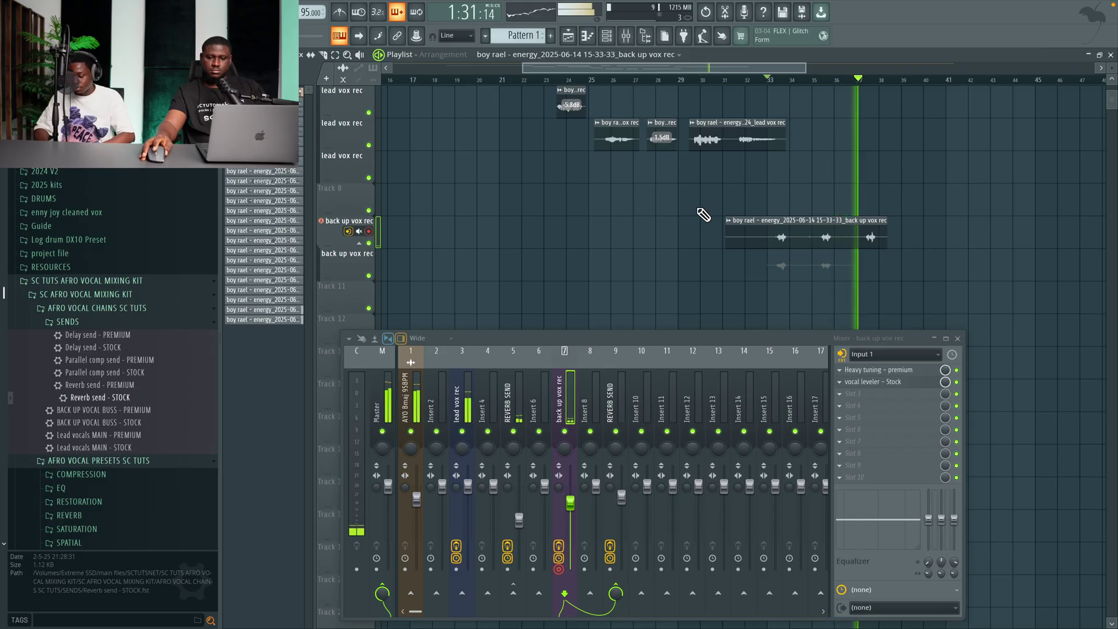
{"action": "scroll", "coordinate": [711, 220], "scroll_direction": "up", "scroll_amount": 3}
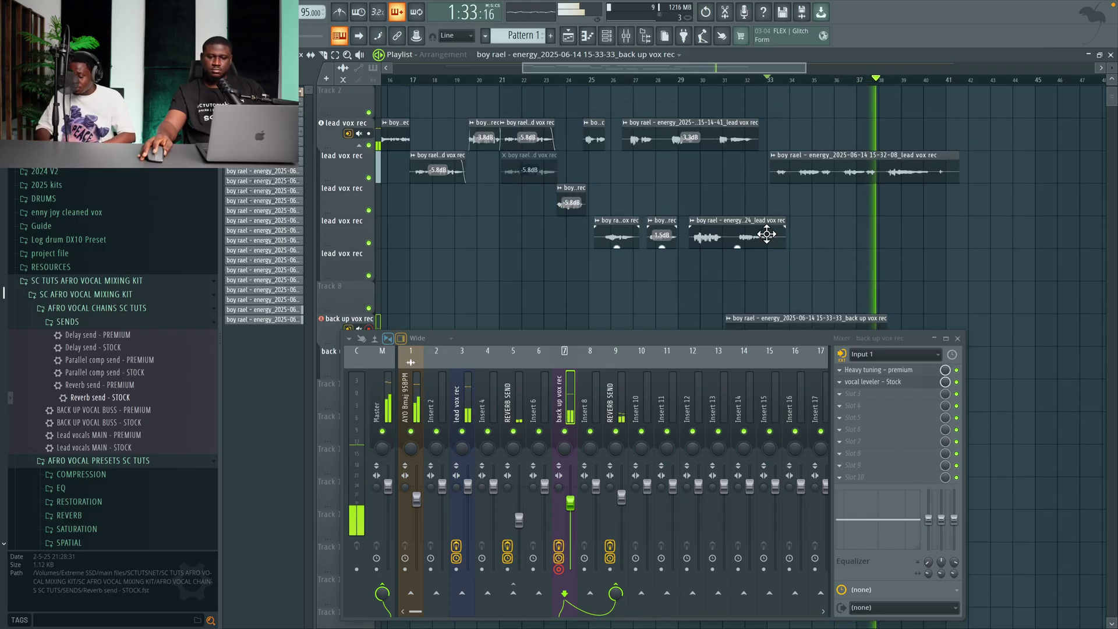
{"action": "scroll", "coordinate": [767, 234], "scroll_direction": "down", "scroll_amount": 1}
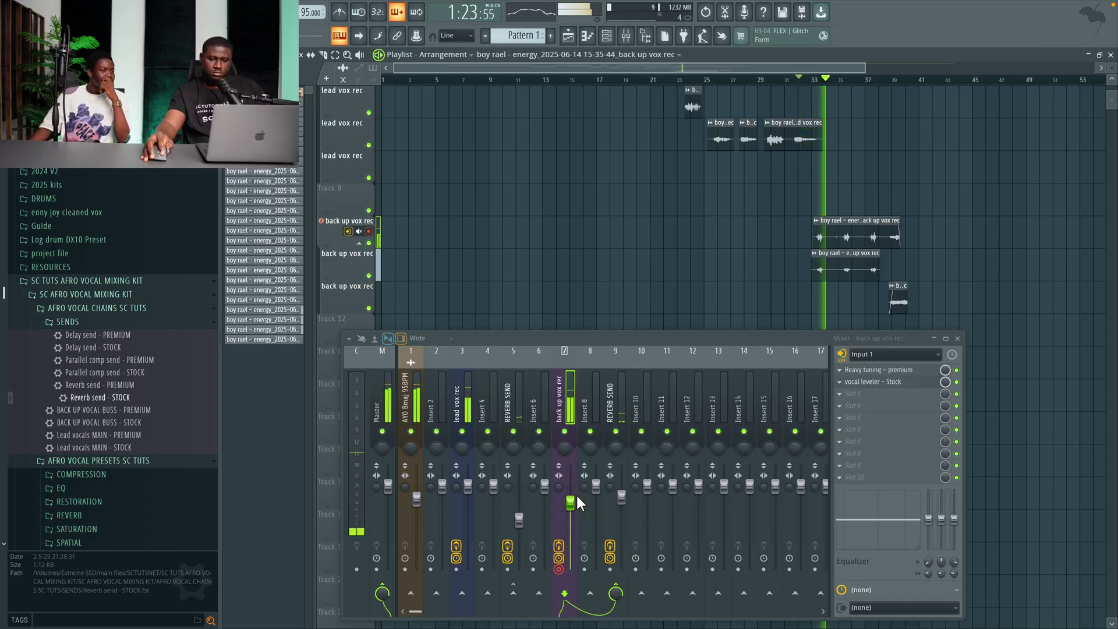
Lower the backup vocal channel's fader slightly, and play the backups against the lead up to about bar 40
{"action": "left_click_drag", "start_coordinate": [577, 496], "coordinate": [577, 500]}
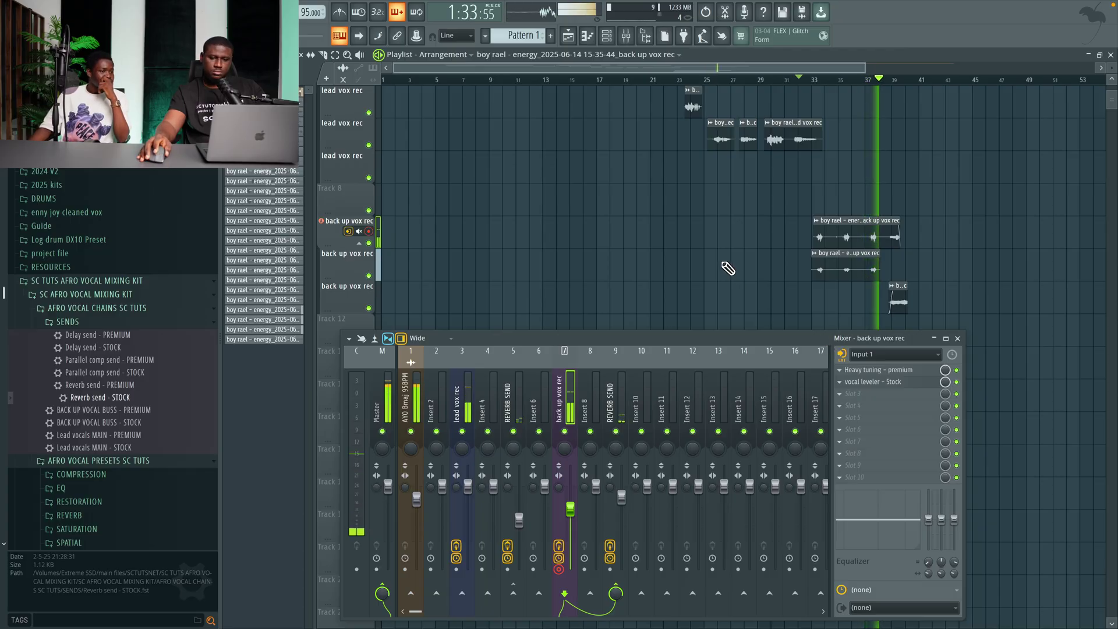
{"action": "scroll", "coordinate": [796, 269], "scroll_direction": "down", "scroll_amount": 1}
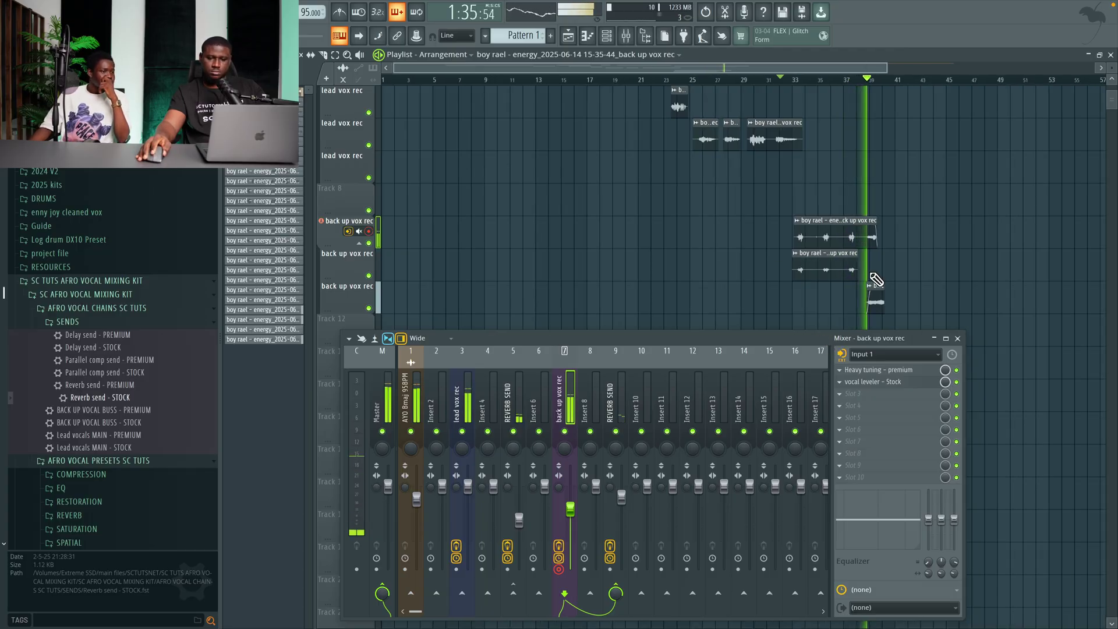
{"action": "scroll", "coordinate": [885, 281], "scroll_direction": "up", "scroll_amount": 3}
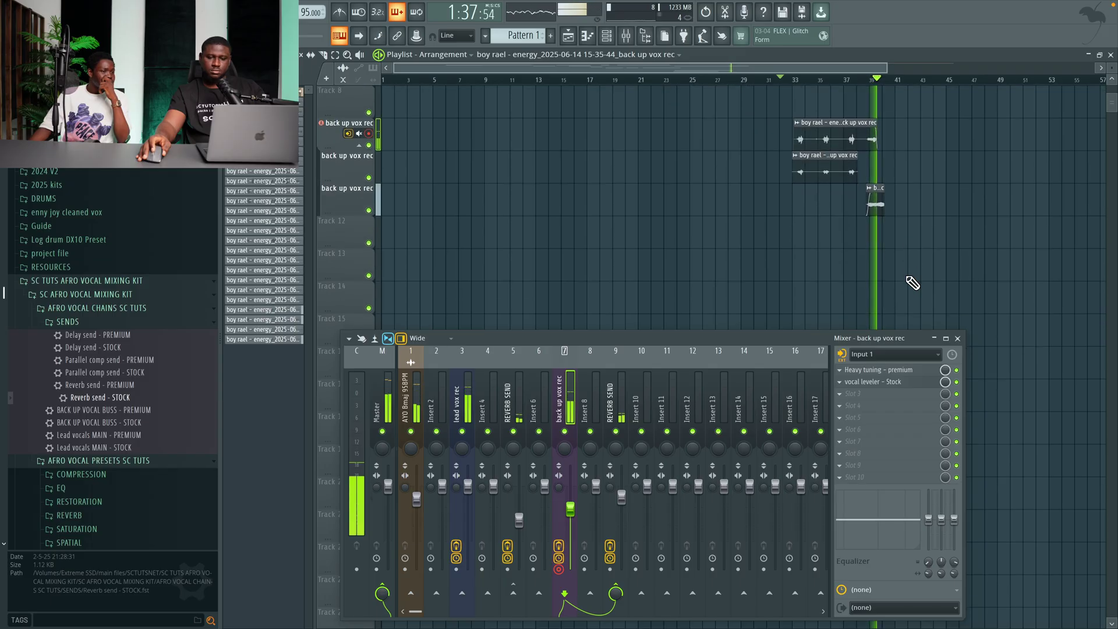
{"action": "scroll", "coordinate": [914, 281], "scroll_direction": "up", "scroll_amount": 1}
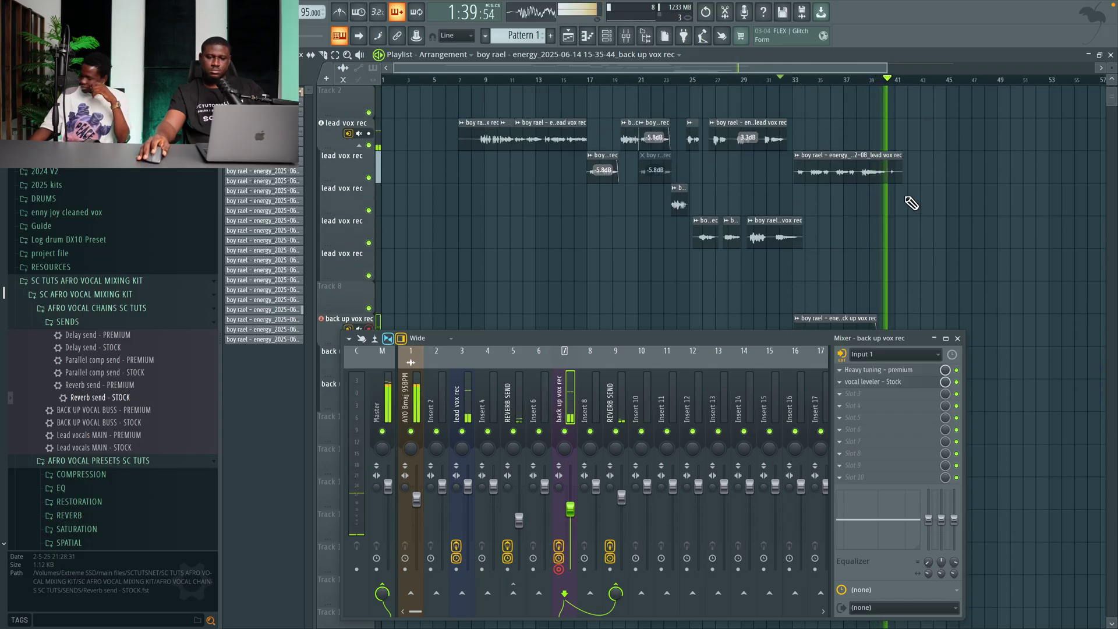
Record a backup take from bar 5 on the next backup track, and move the mixer clear of the vocal tracks
{"action": "scroll", "coordinate": [912, 203], "scroll_direction": "up", "scroll_amount": 2}
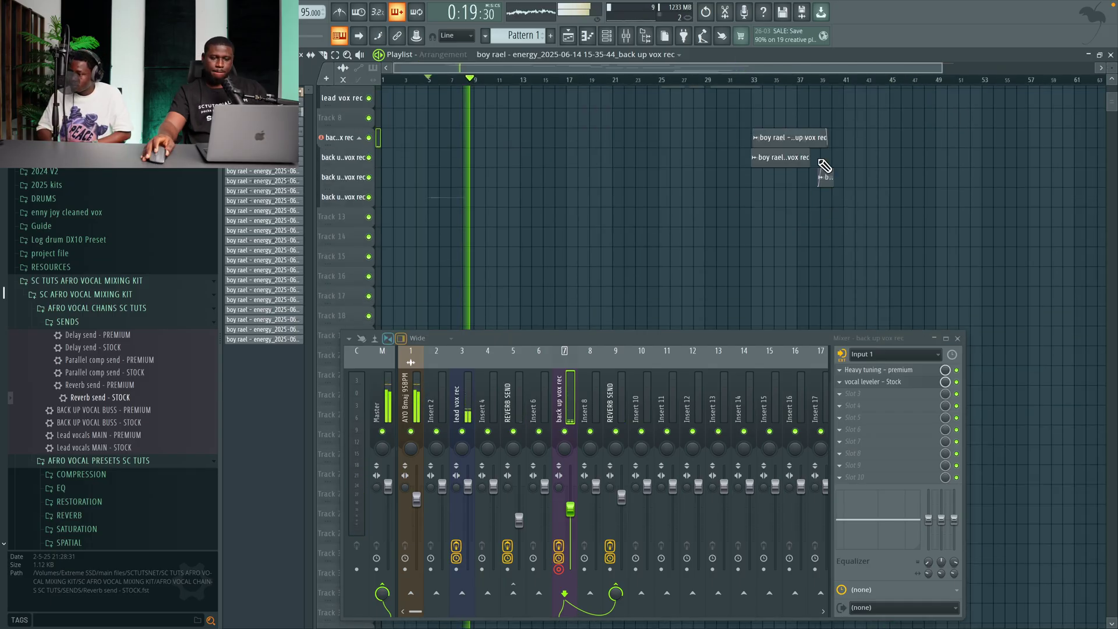
{"action": "scroll", "coordinate": [909, 315], "scroll_direction": "up", "scroll_amount": 1}
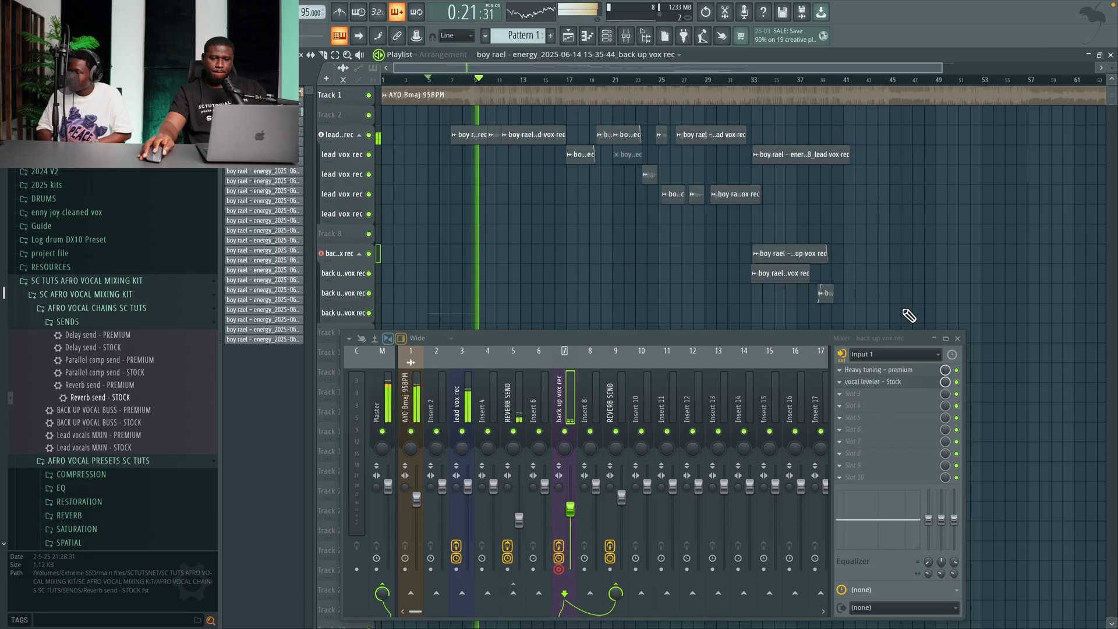
{"action": "left_click_drag", "start_coordinate": [858, 338], "coordinate": [879, 424]}
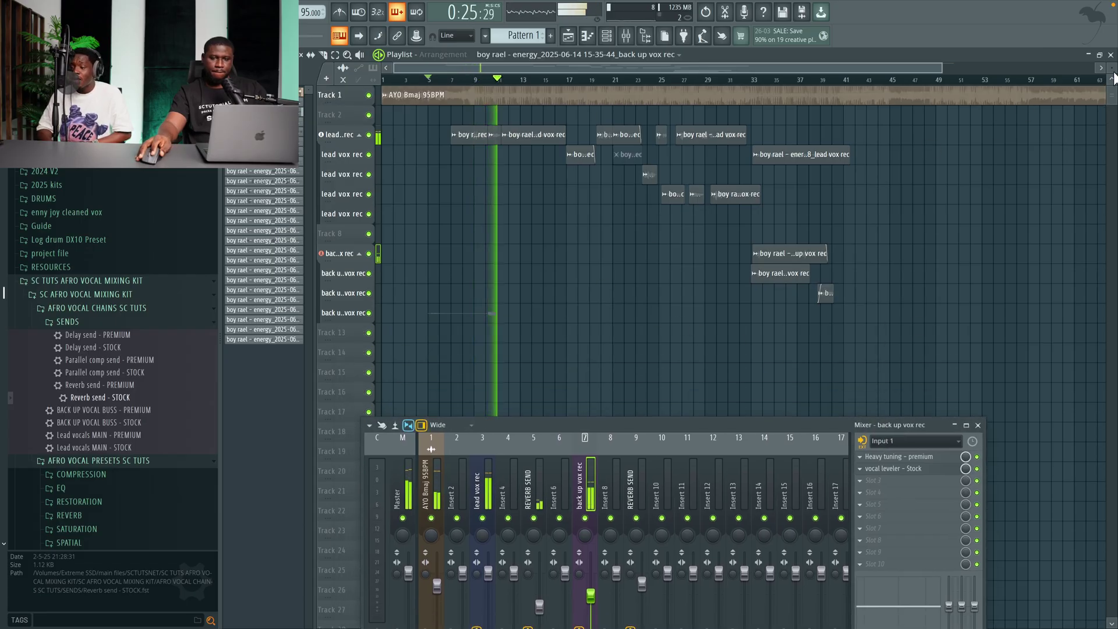
{"action": "scroll", "coordinate": [743, 251], "scroll_direction": "up", "scroll_amount": 1}
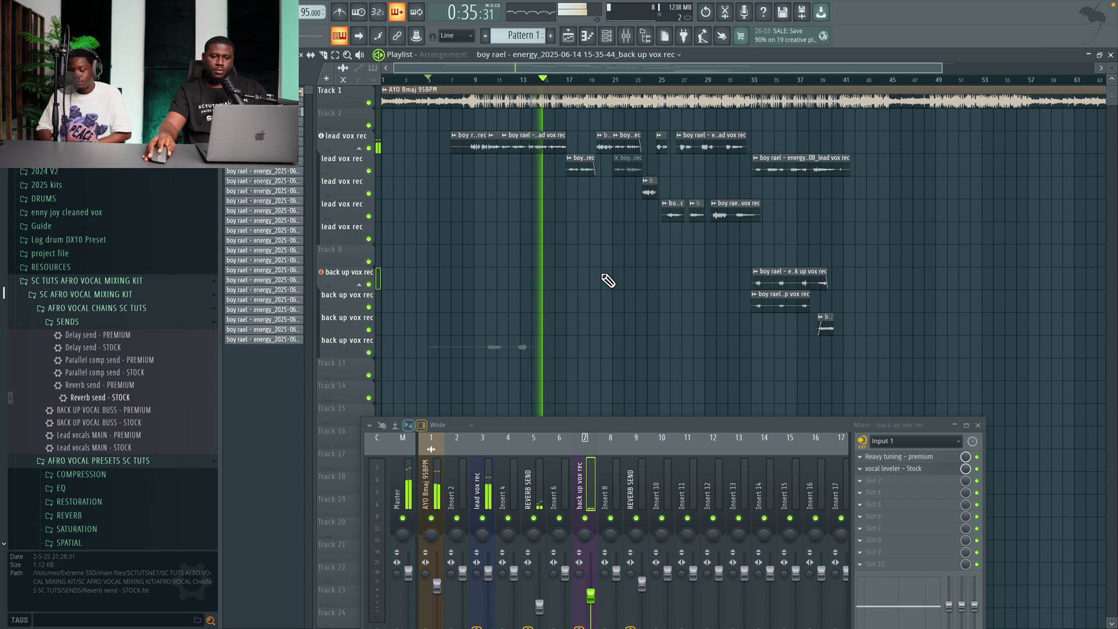
{"action": "key", "text": "space"}
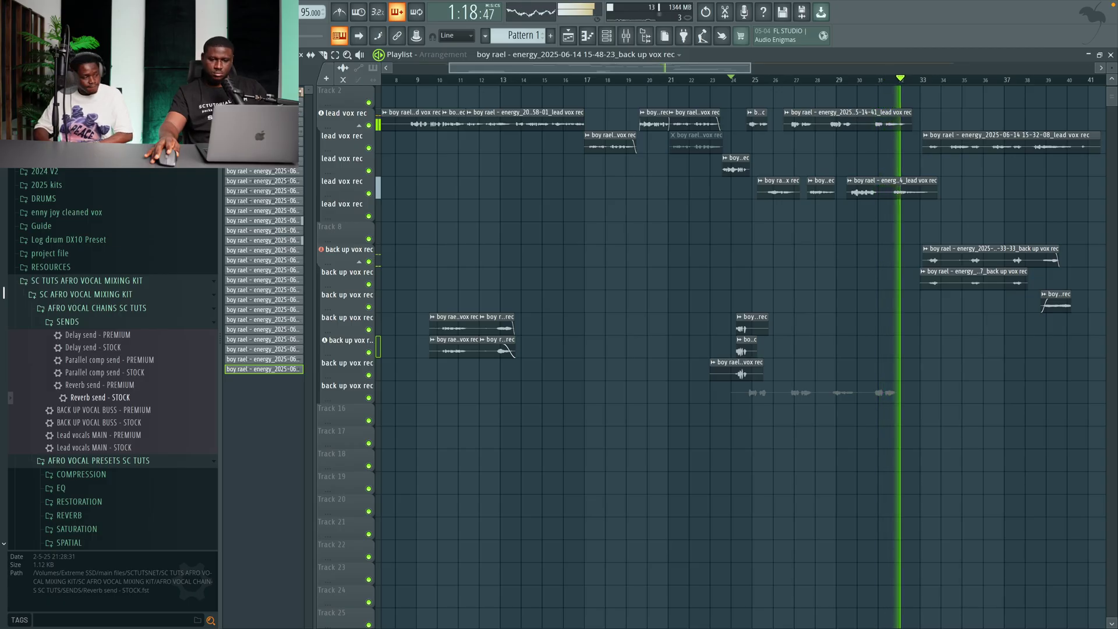
Record doubled backup takes from bar 24 to about bar 32 on two adjacent backup tracks
{"action": "key", "text": "space"}
{"action": "key", "text": "space"}
{"action": "scroll", "coordinate": [323, 120], "scroll_direction": "up", "scroll_amount": 2}
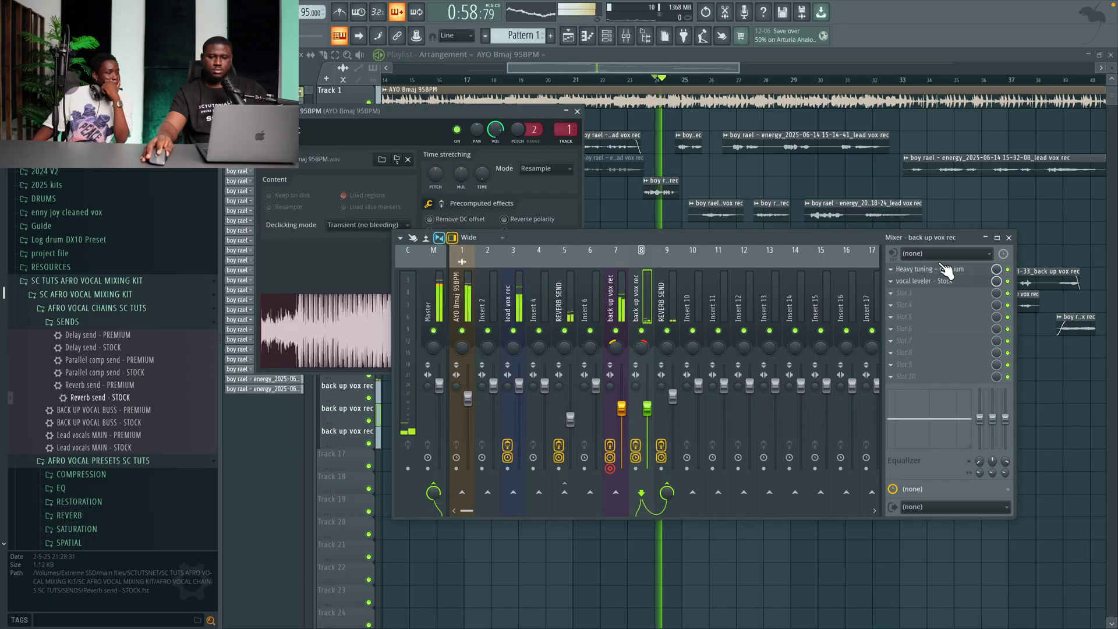
Close the mixer and the beat's channel settings, and play the doubled backup takes from bar 24 with the lead
{"action": "left_click", "coordinate": [1009, 238]}
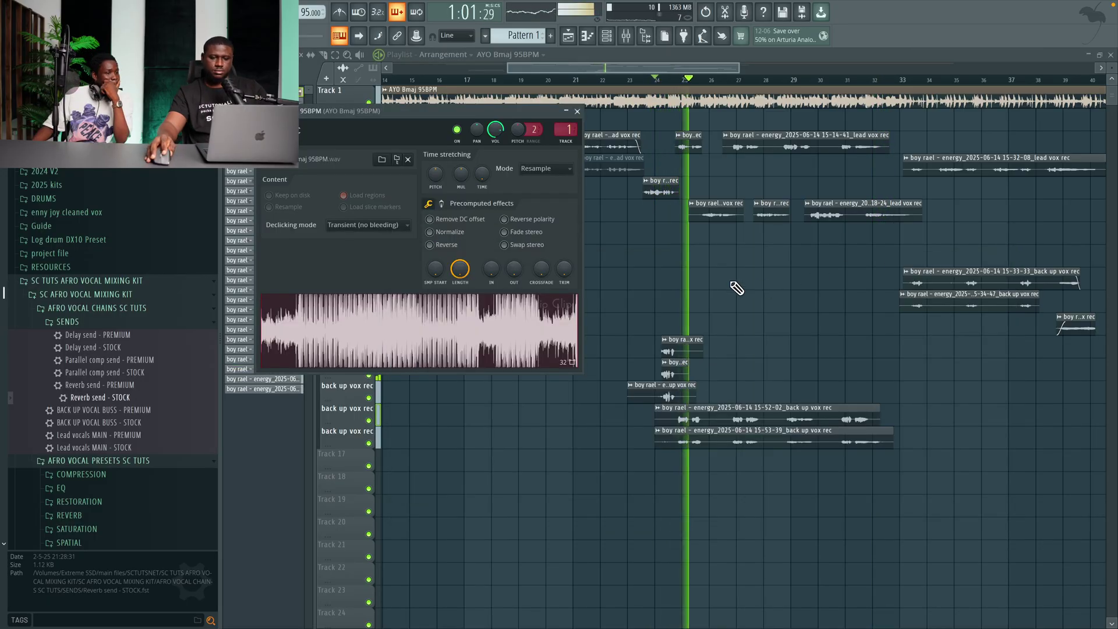
{"action": "left_click", "coordinate": [577, 112]}
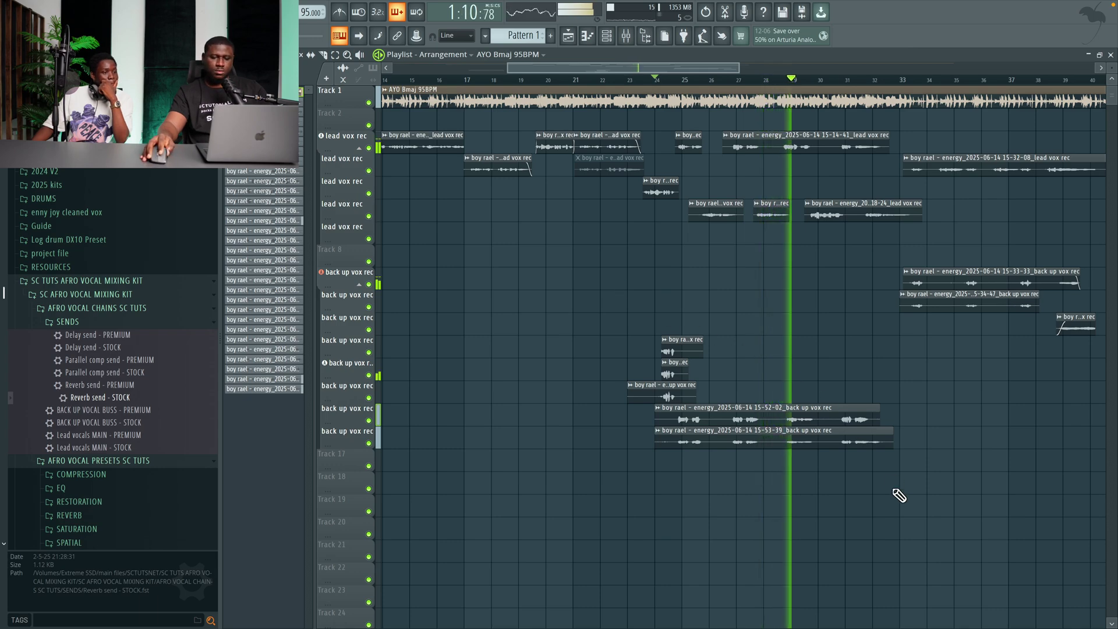
{"action": "left_click_drag", "start_coordinate": [886, 519], "coordinate": [732, 429]}
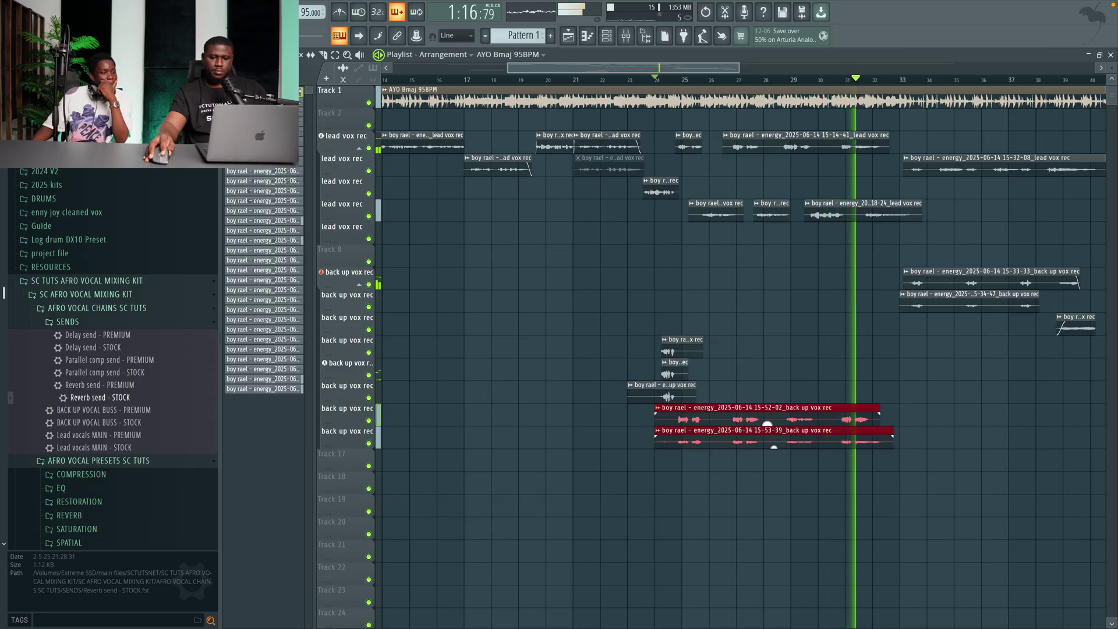
{"action": "left_click", "coordinate": [785, 365]}
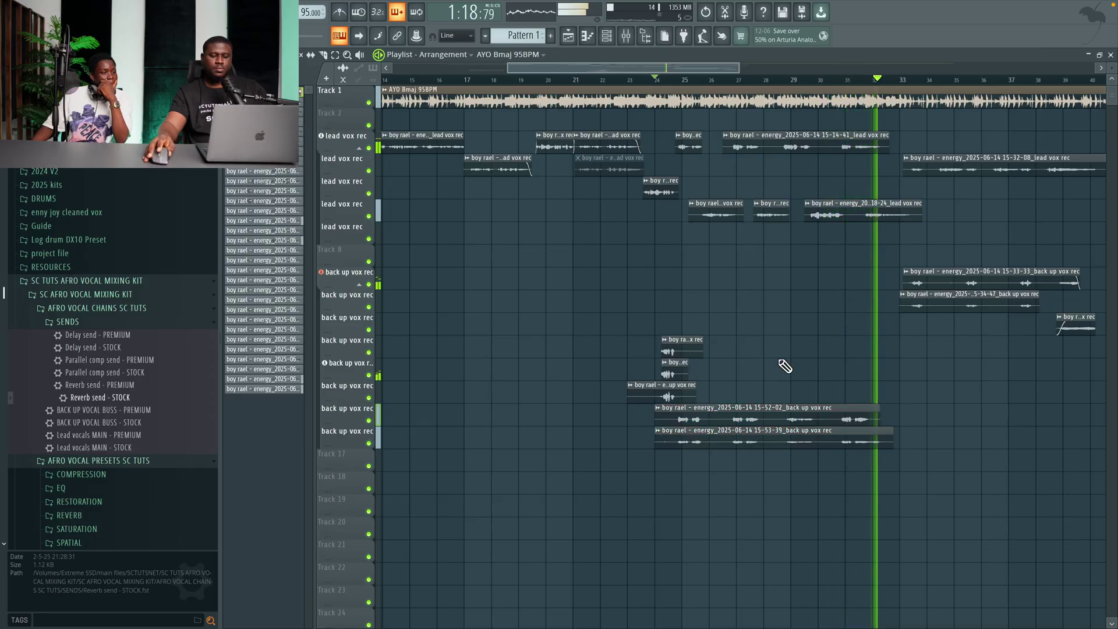
{"action": "scroll", "coordinate": [811, 382], "scroll_direction": "down", "scroll_amount": 2}
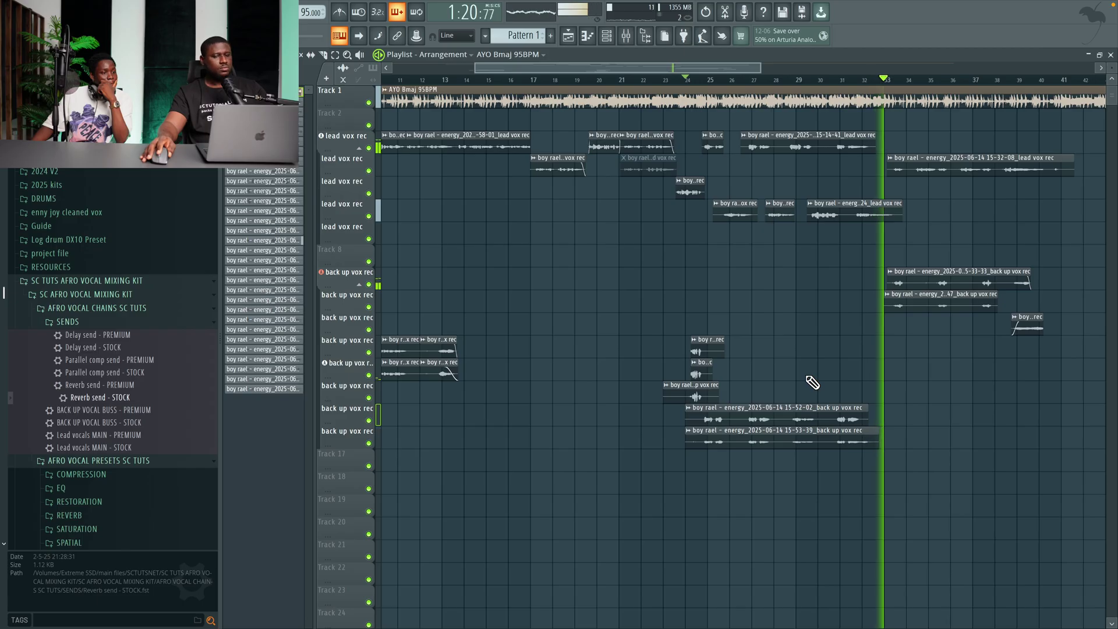